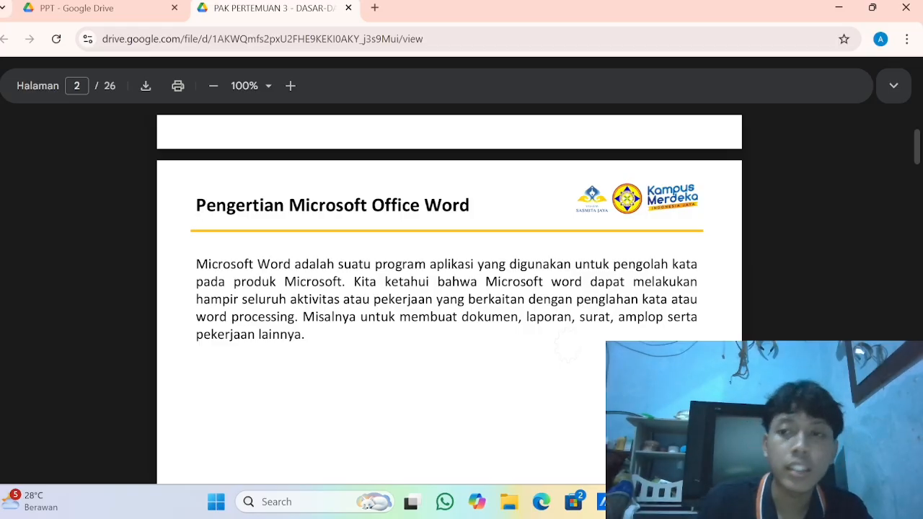
View the slide on opening Microsoft Word on page 4 and minimize the browser and OBS windows to reach the desktop
drag(915, 155, 914, 188)
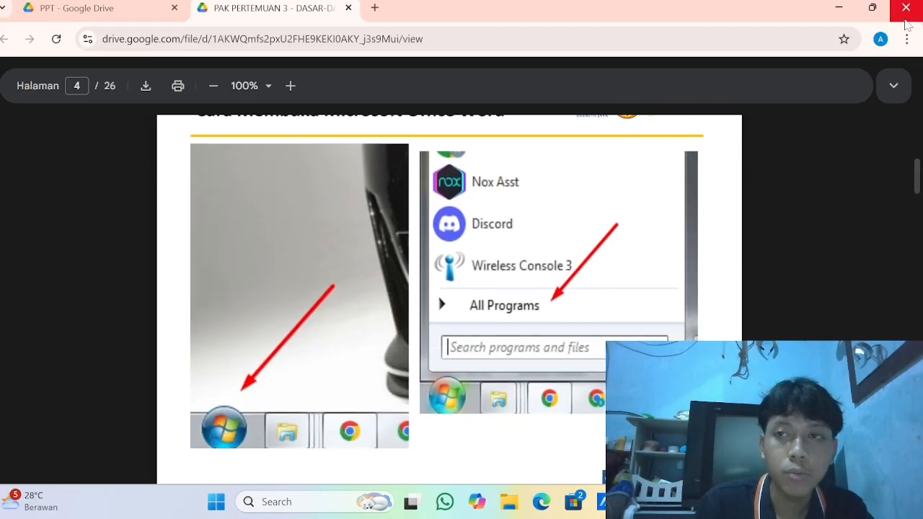
click(838, 12)
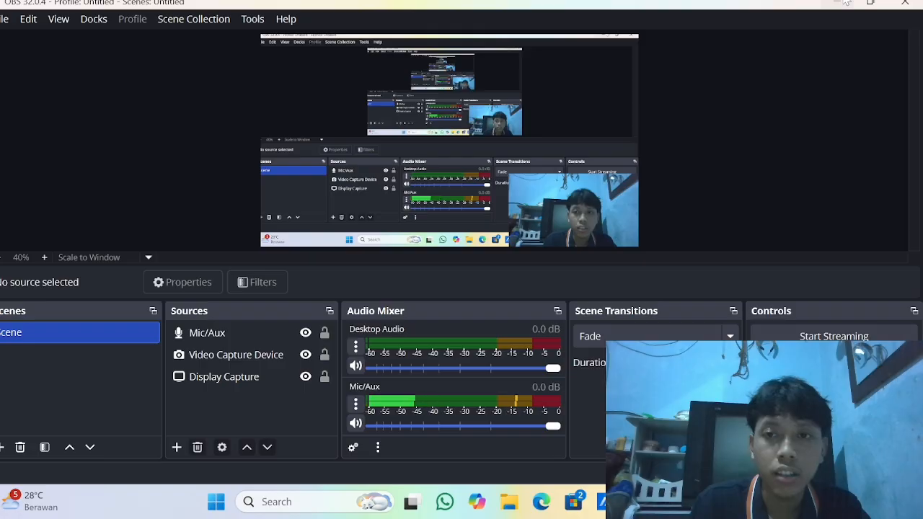
click(845, 2)
Search the computer for "microsoft word", launch Word and create a blank document
click(216, 502)
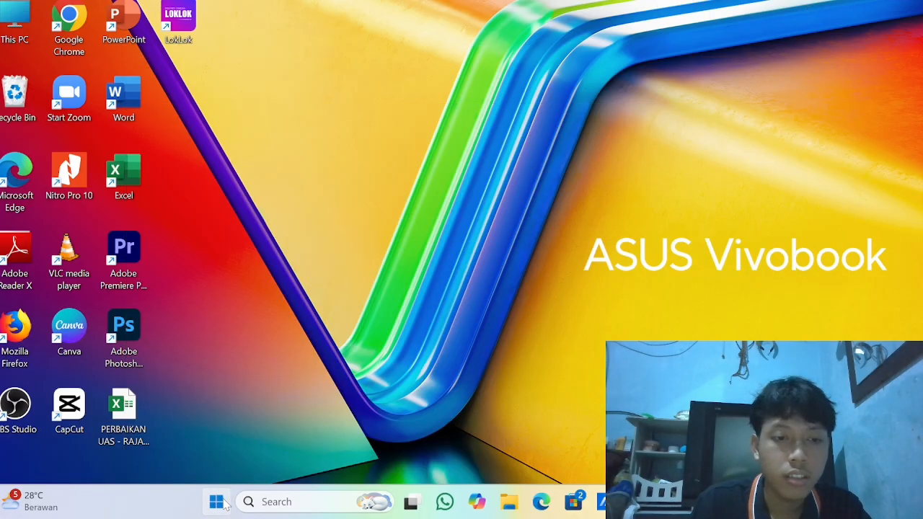
click(232, 65)
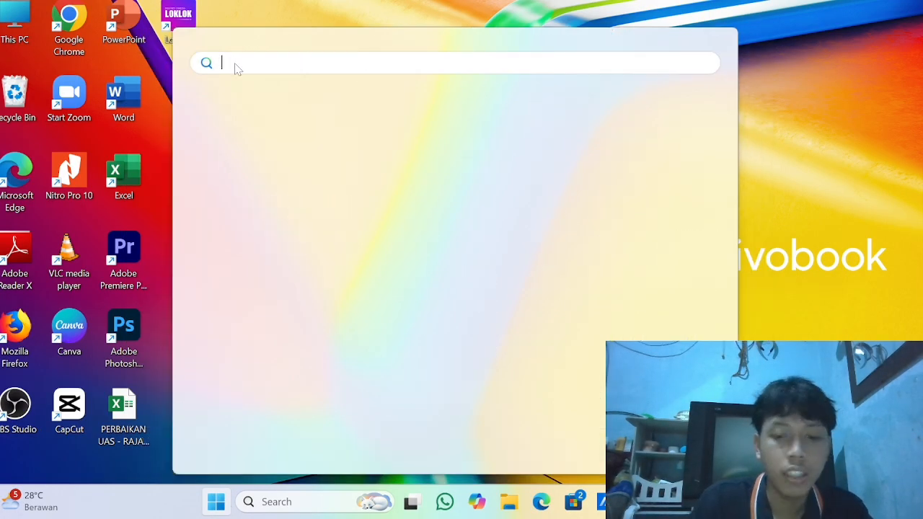
text(mic)
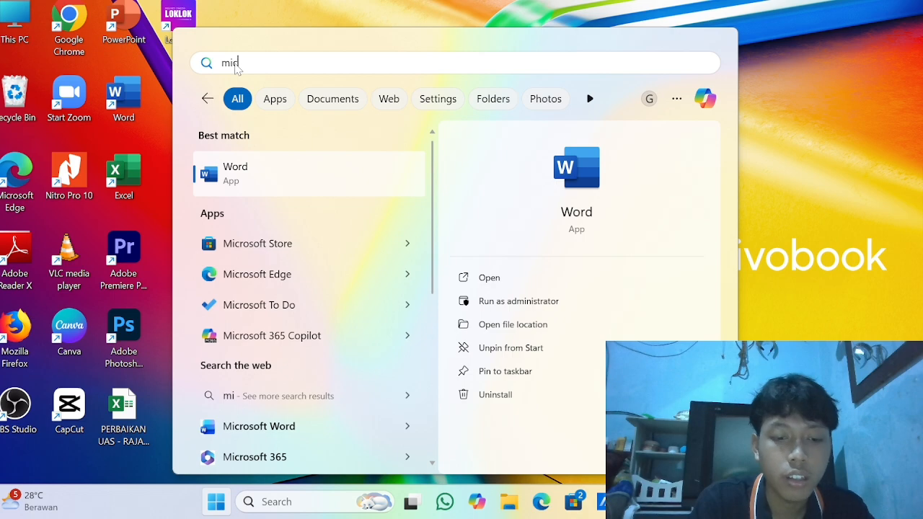
text(rosoft wo)
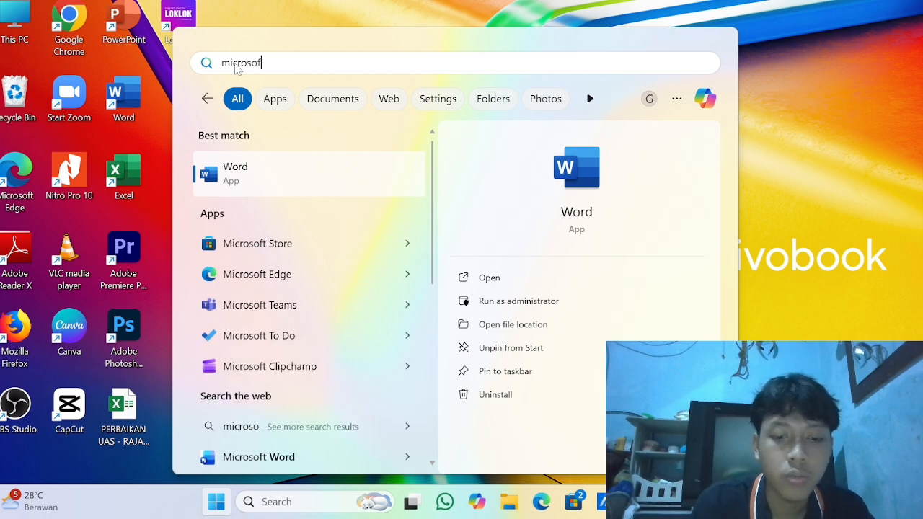
text(rd)
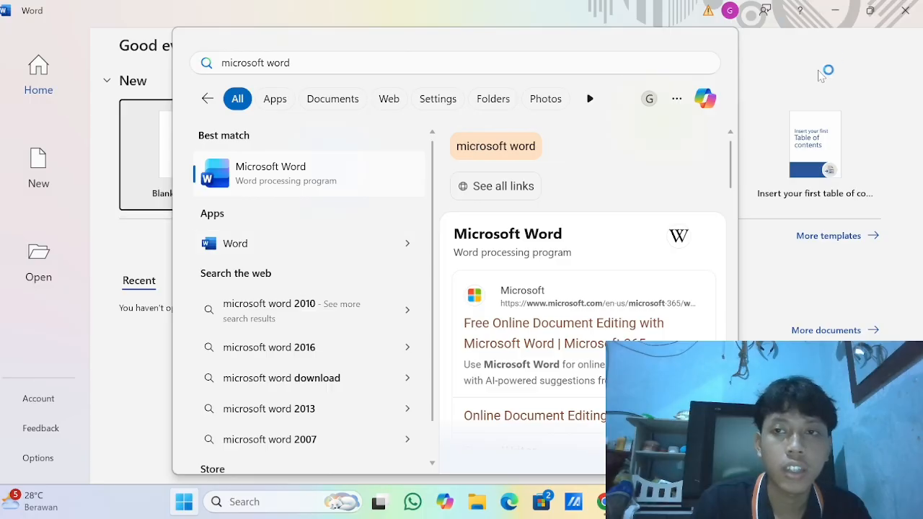
click(822, 73)
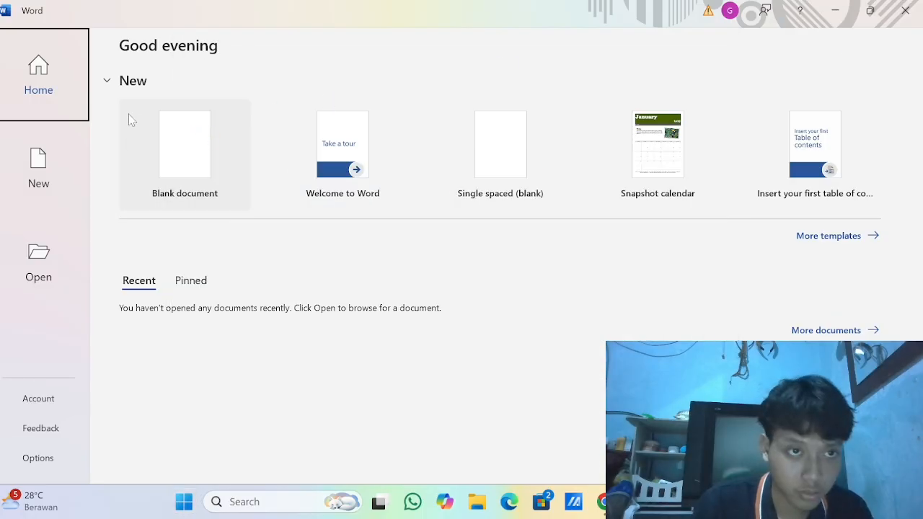
click(185, 153)
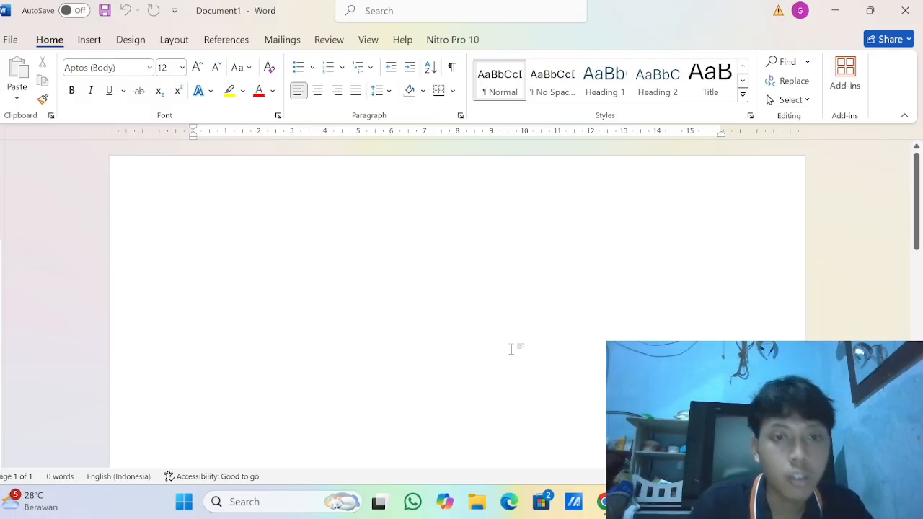
Switch to the browser, read the Title Bar slide on page 6, and return to the blank Word document to compare
mouse_move(604, 501)
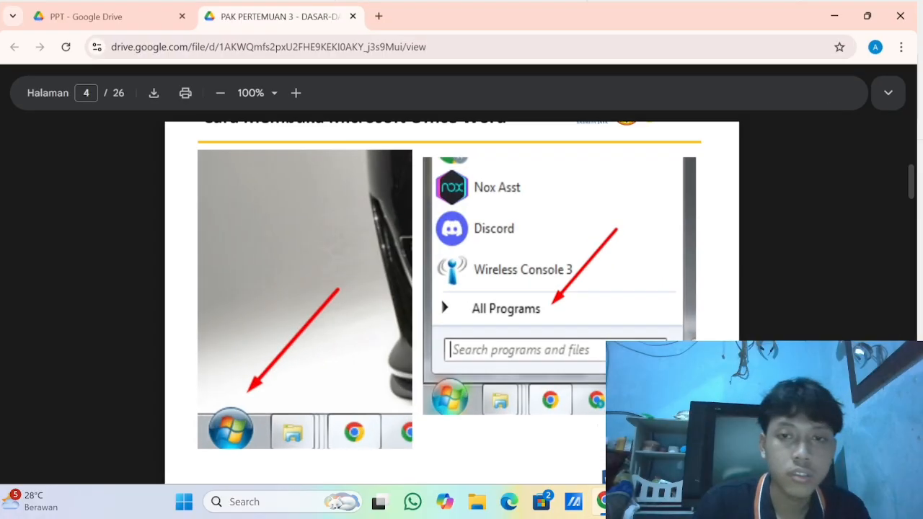
click(569, 432)
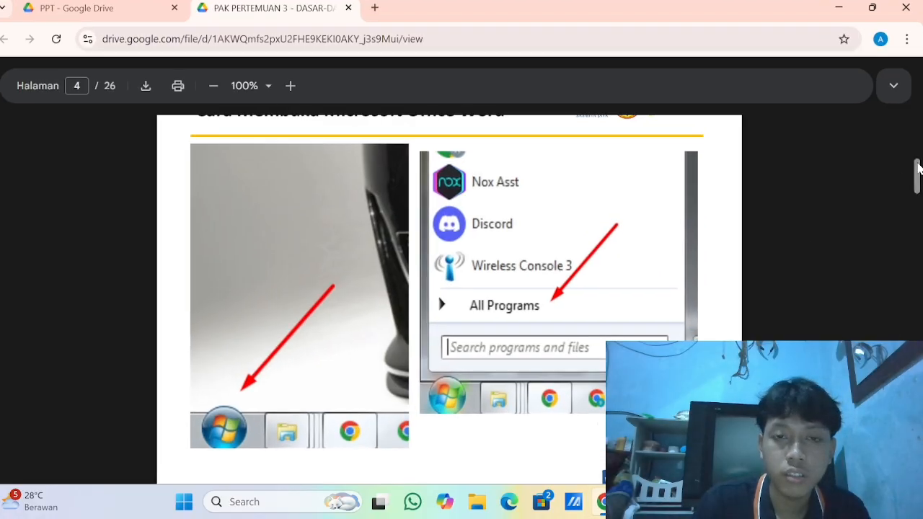
drag(917, 167, 916, 189)
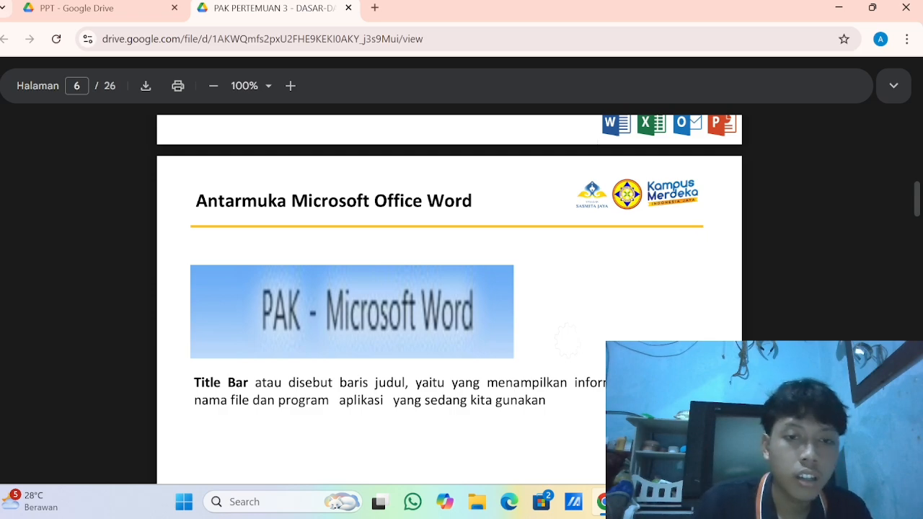
key(alt+Tab)
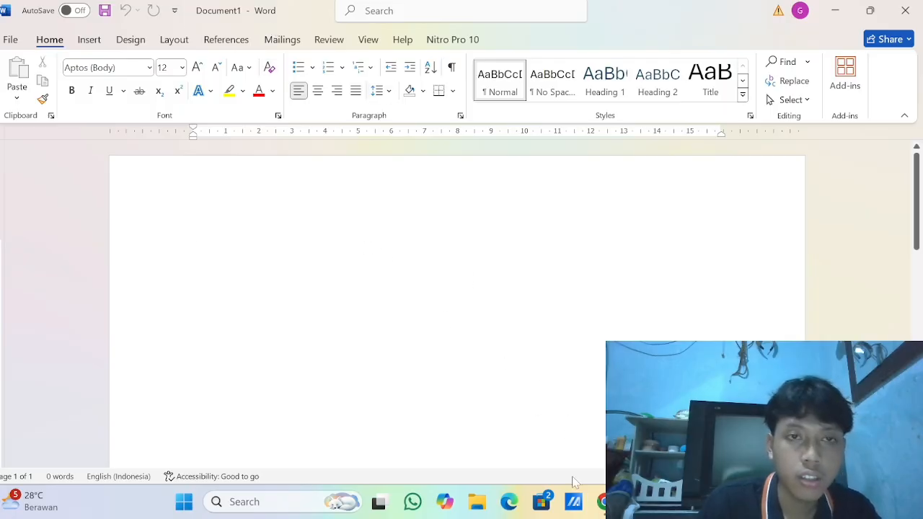
Return to the browser slides, read the Quick Access Toolbar slide on page 7, and switch to Word to compare
click(635, 502)
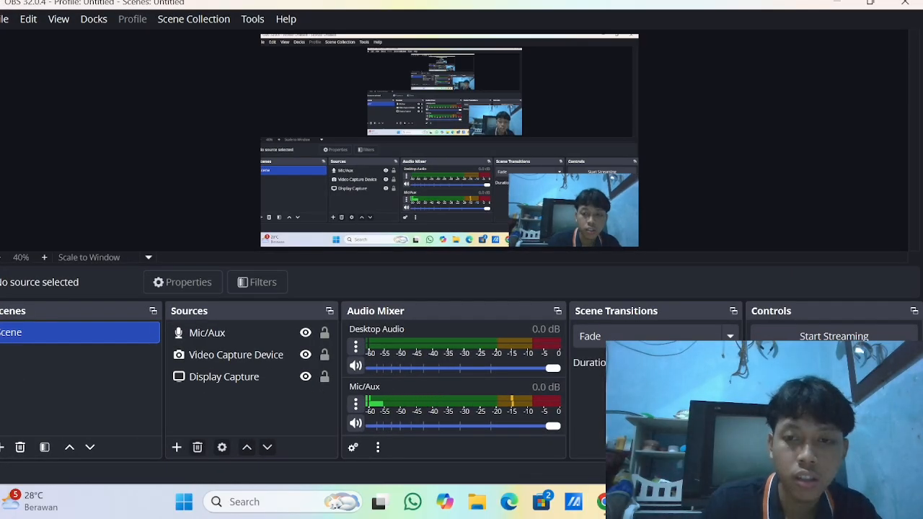
click(604, 502)
scroll(449, 288, down, 5)
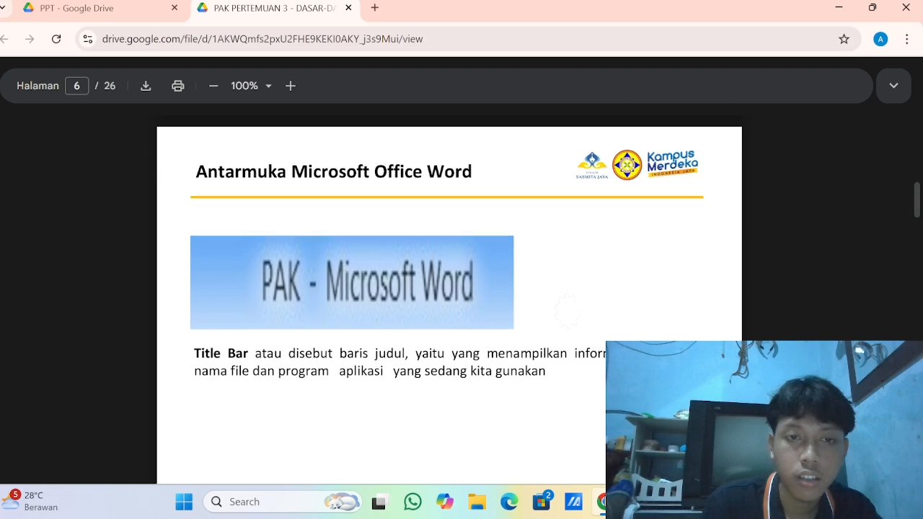
scroll(449, 288, down, 2)
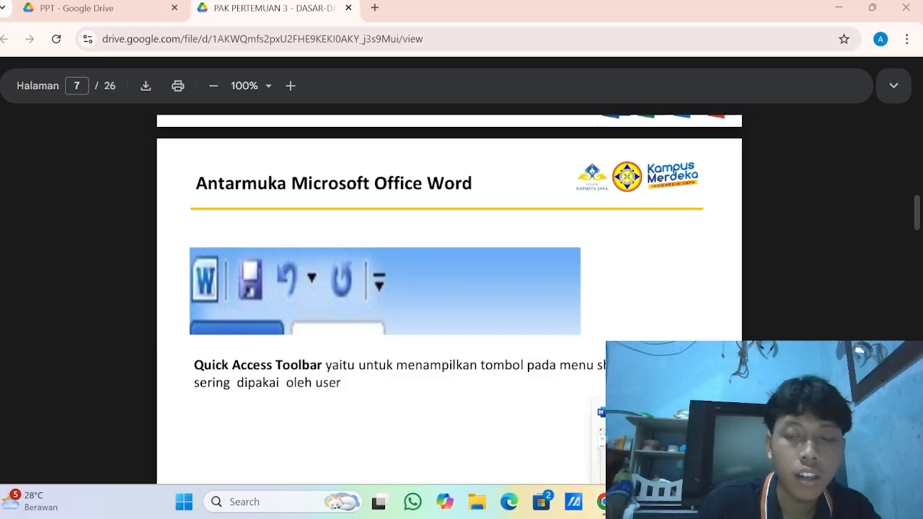
key(alt+Tab)
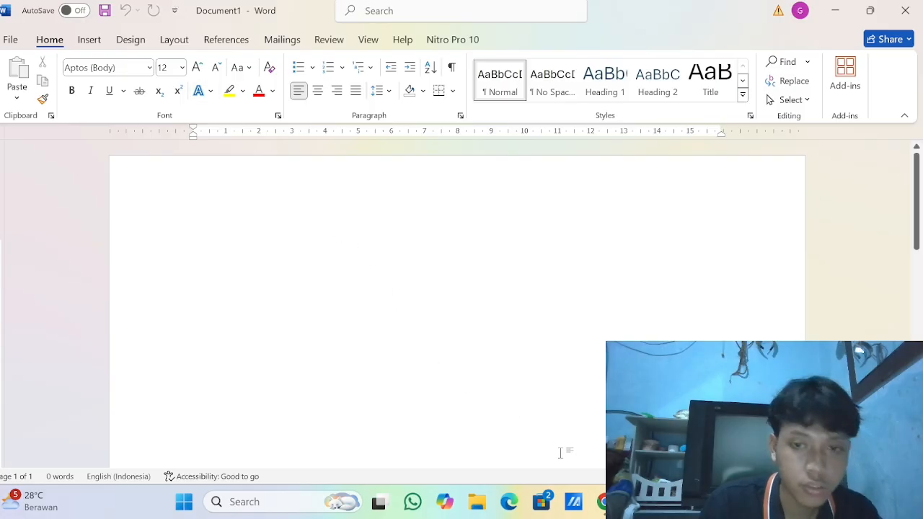
Switch to the browser slides, read the Menu Bar and Ribbon slide on page 8, and examine the ribbon in Word
click(605, 502)
scroll(450, 288, down, 5)
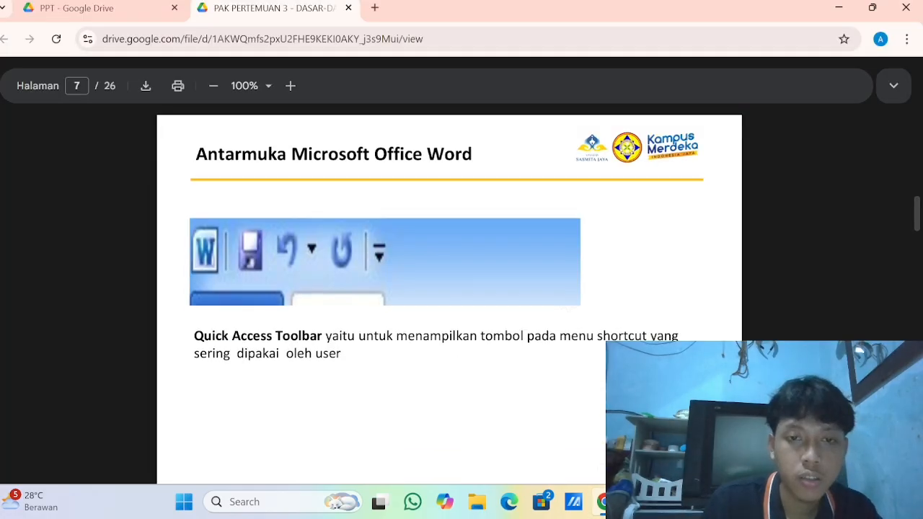
scroll(449, 303, down, 1)
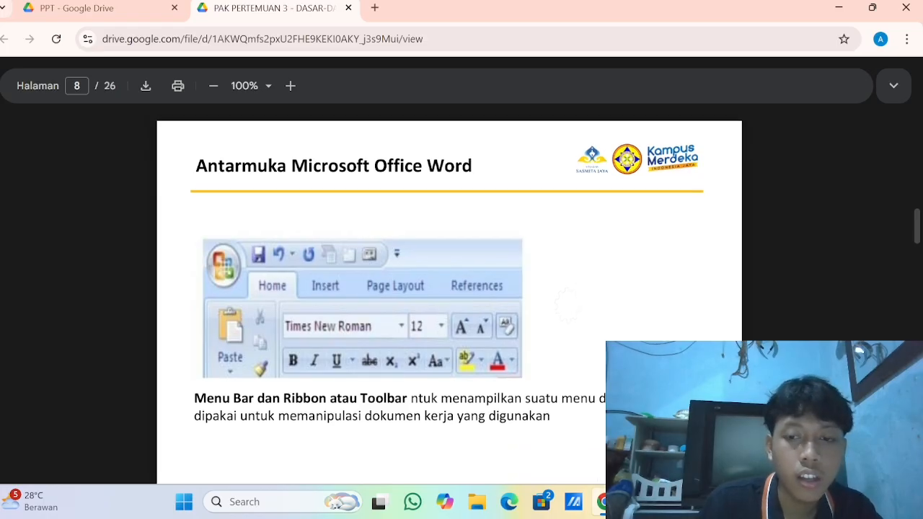
key(alt+Tab)
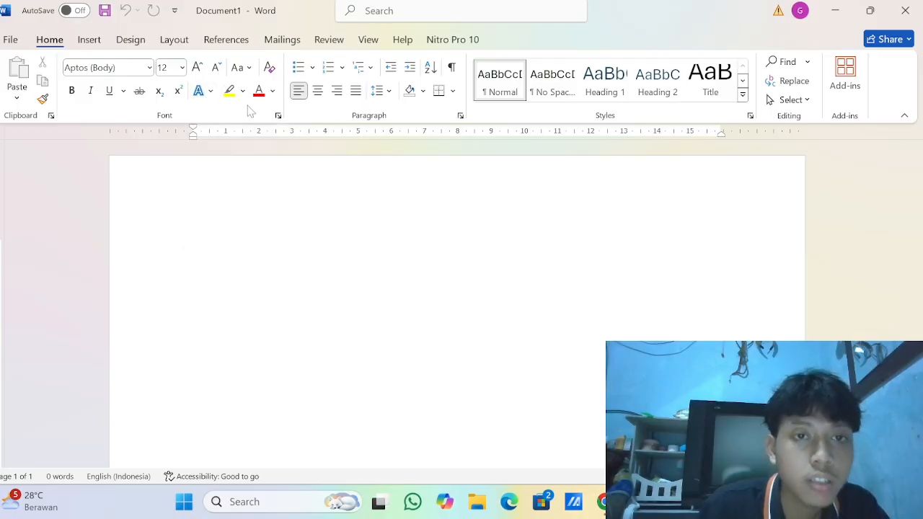
Switch to the browser slides, read the Status Bar slide on page 9, and return to the Word document
click(596, 511)
key(Down)
key(Down)
key(Down)
key(Down)
key(Down)
key(Down)
key(Down)
key(Down)
key(Down)
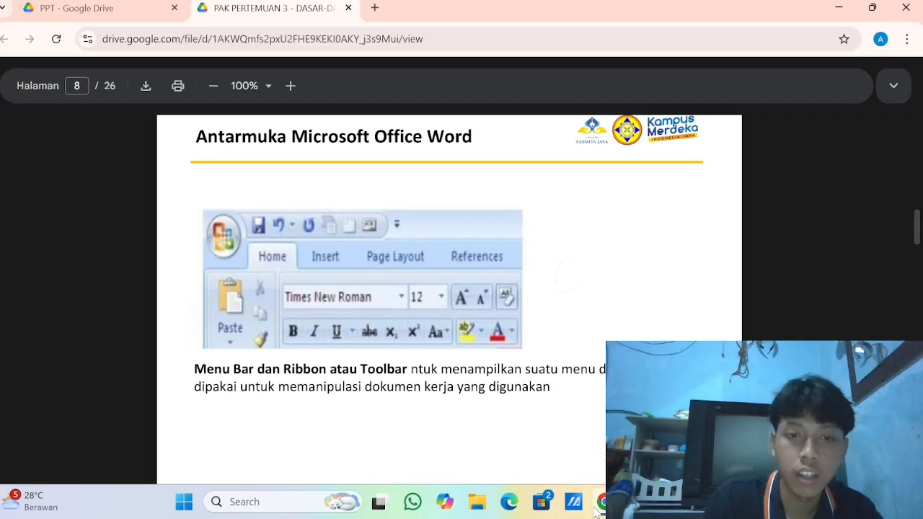
key(Down)
key(Down)
key(Down)
key(Down)
key(Down)
key(Down)
key(Down)
key(Down)
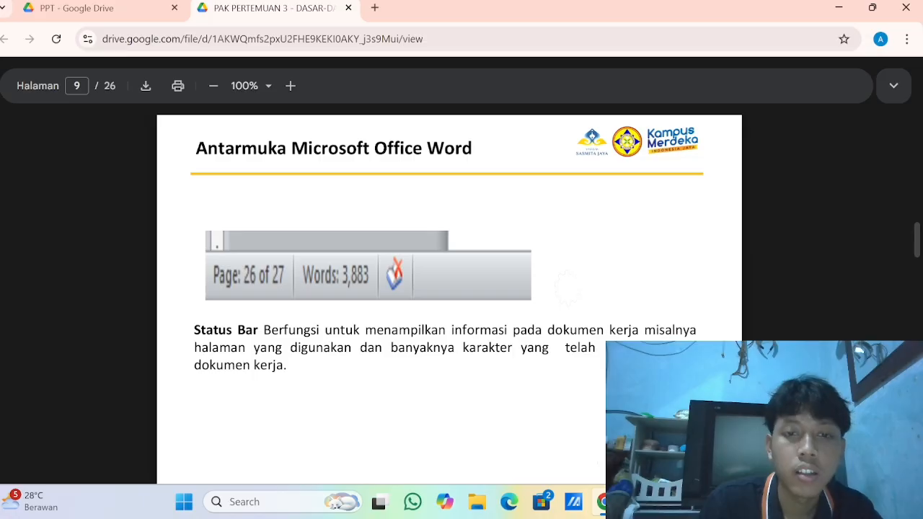
key(alt+Tab)
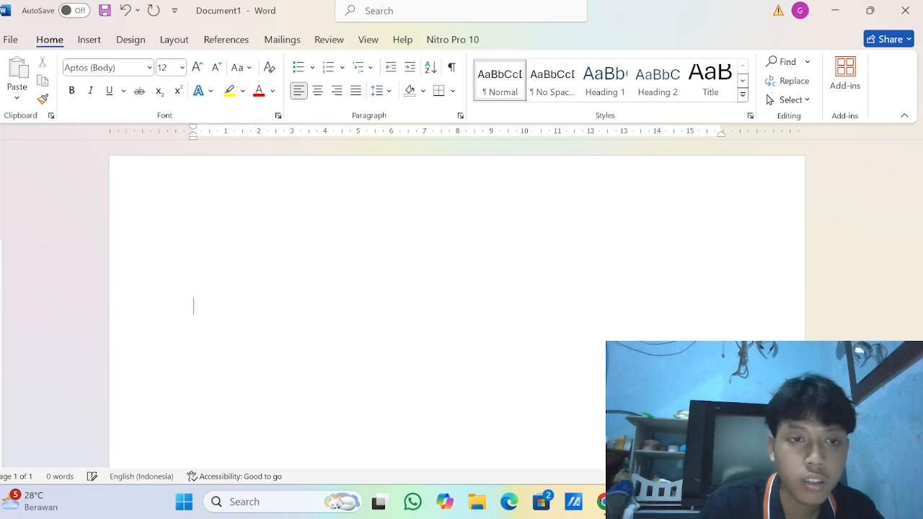
Add empty lines to the blank document until it runs onto a second page, and switch back to the browser slides
key(Return)
key(Return)
key(Return)
key(Return)
key(Return)
key(Return)
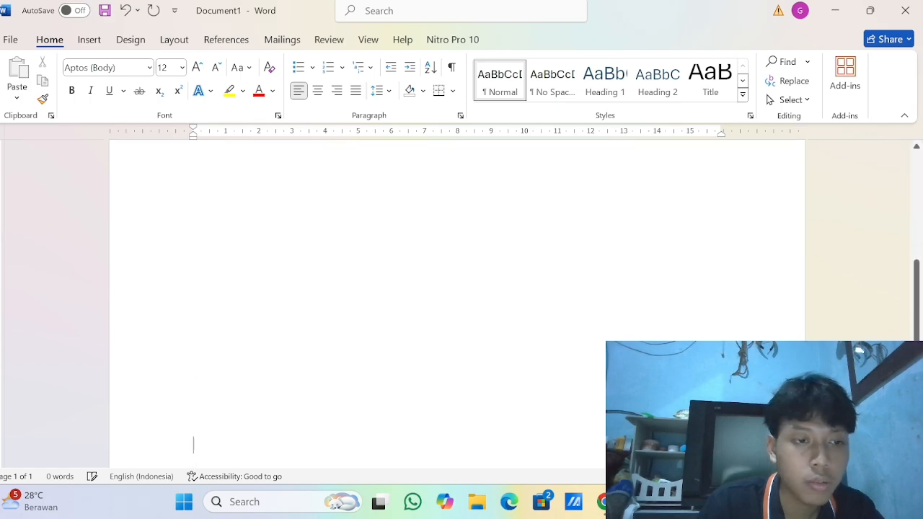
key(Return)
key(Return)
key(Return)
key(Return)
key(Return)
key(Return)
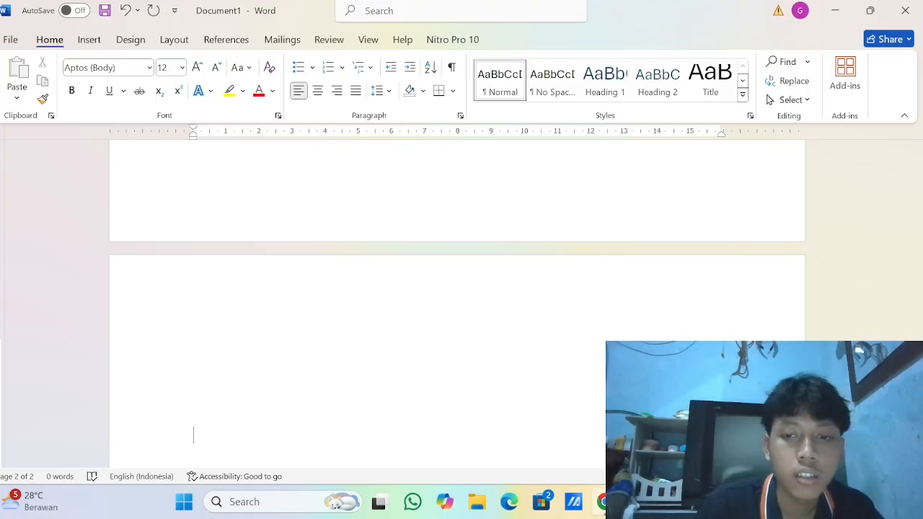
key(alt+Tab)
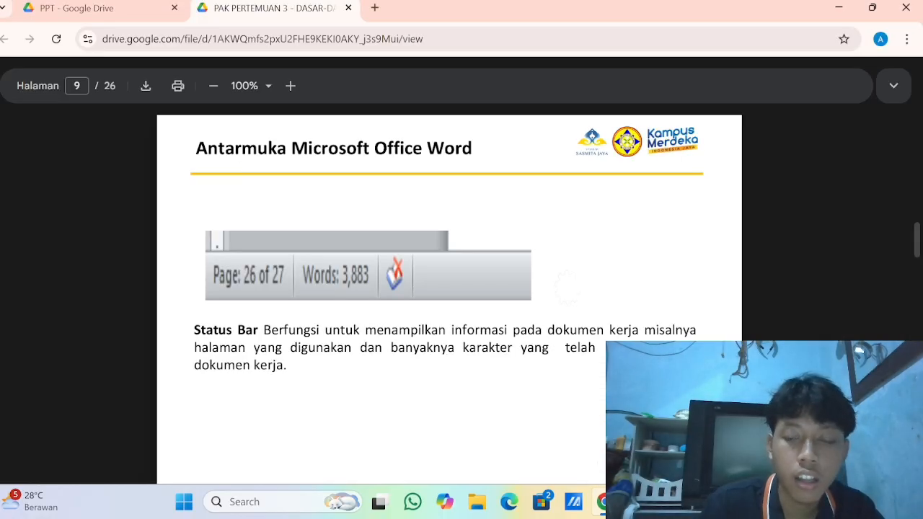
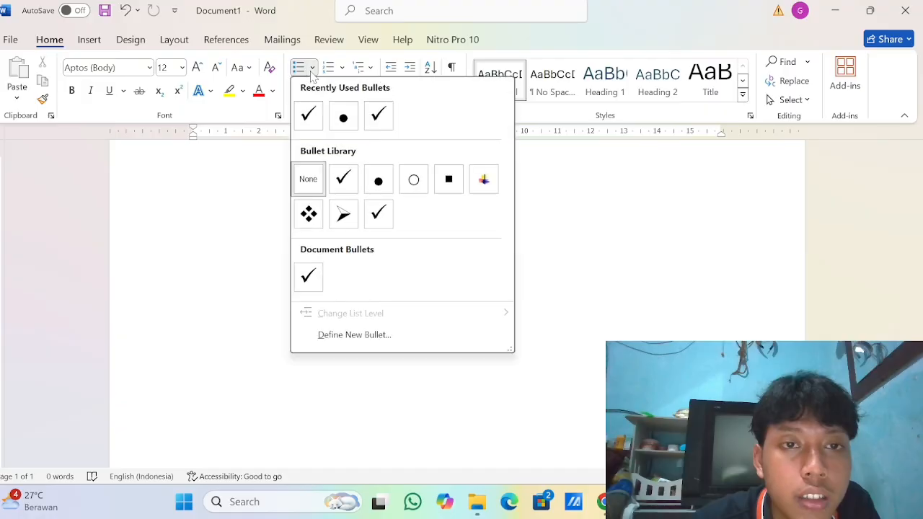
Define a new bullet using the small rectangle symbol from Wingdings, character code 249
click(358, 338)
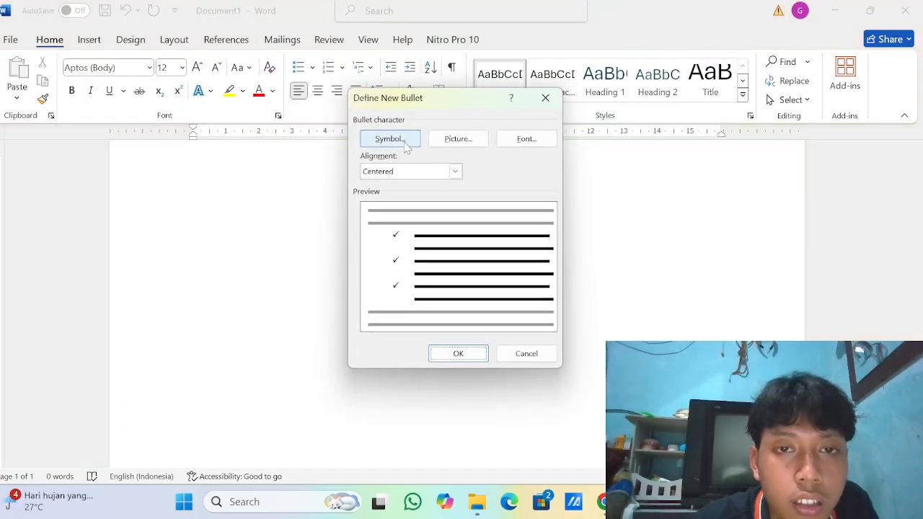
click(390, 140)
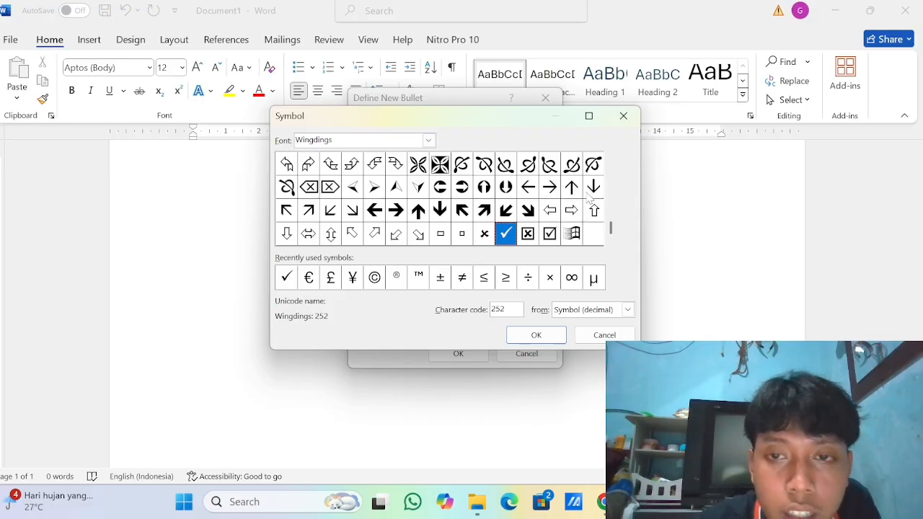
click(440, 237)
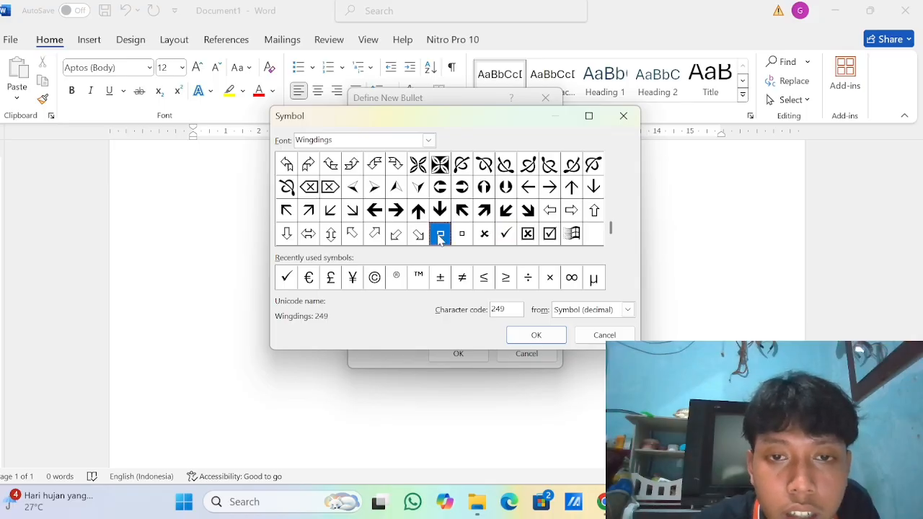
click(535, 335)
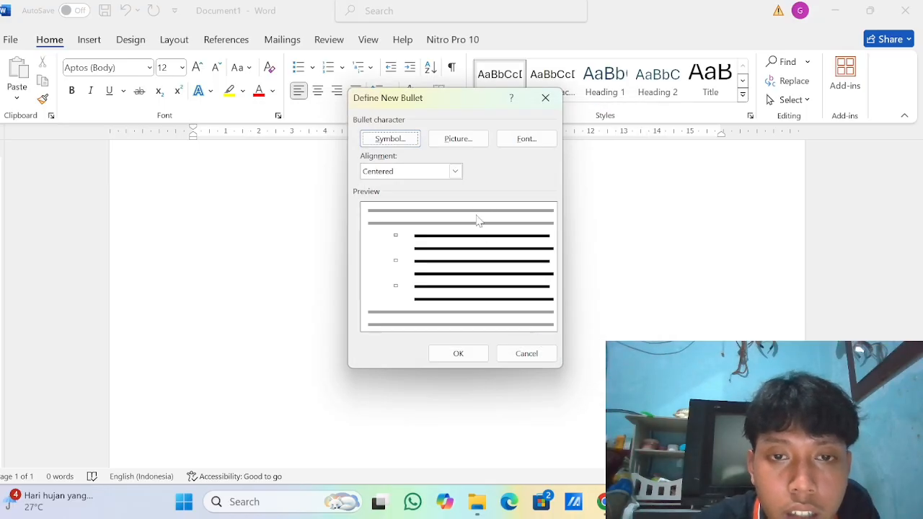
Look at the new bullet's picture source without choosing one, and review its font settings, accepting them unchanged
click(448, 141)
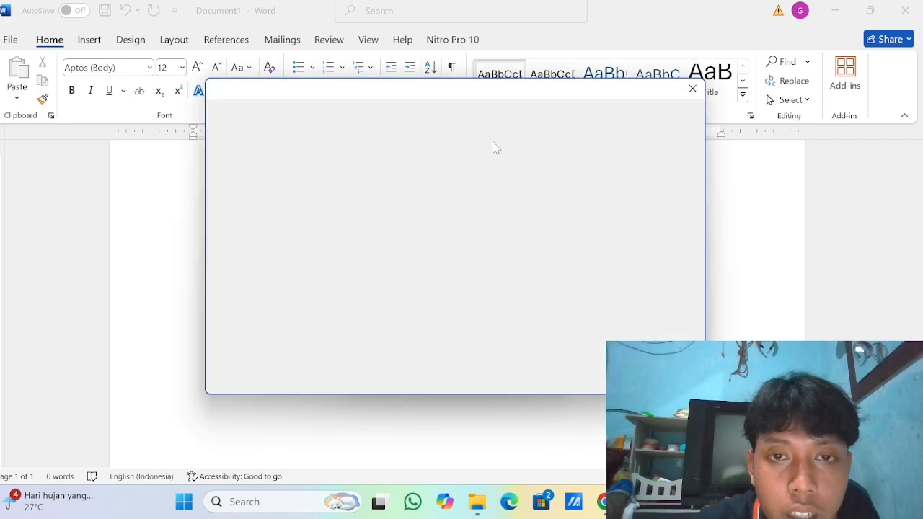
click(692, 89)
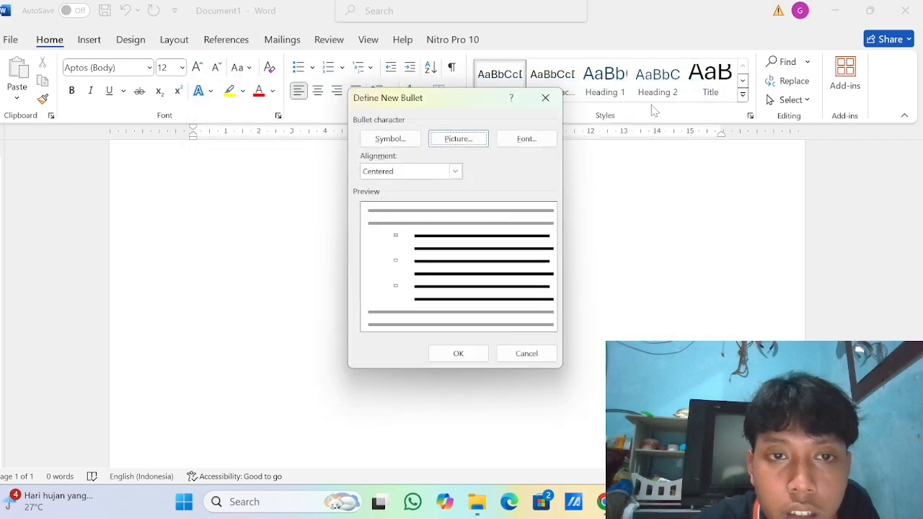
click(530, 139)
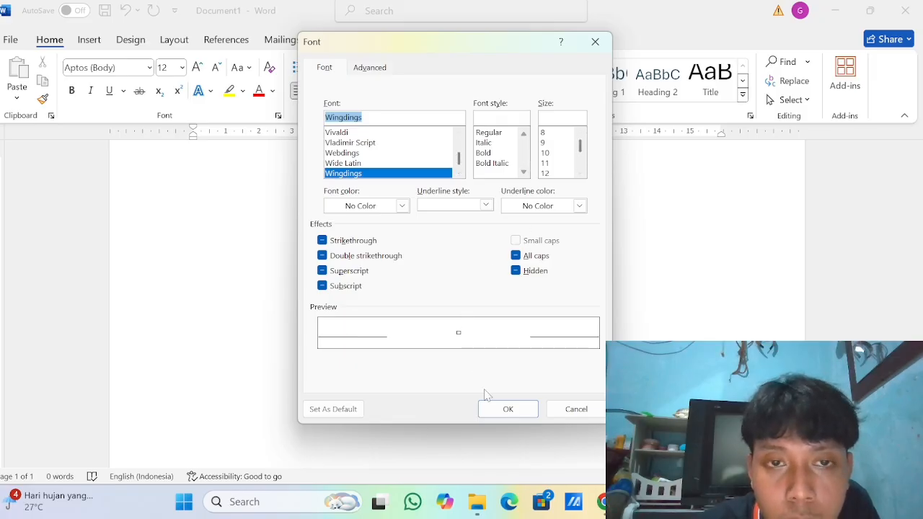
click(504, 409)
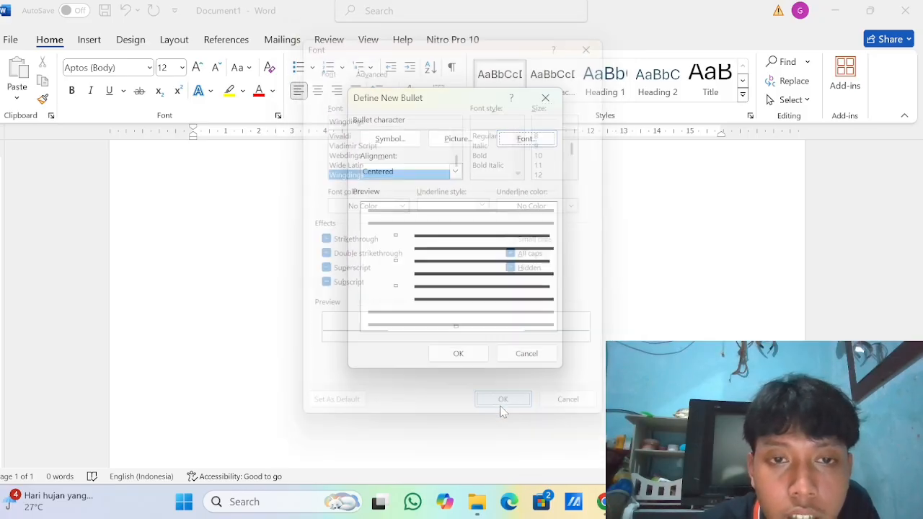
Apply the new bullet, enter the bulleted lines "Fyyuuuyhuyh" and "uhuhuh", and end the list on the line below
click(459, 353)
text(fy)
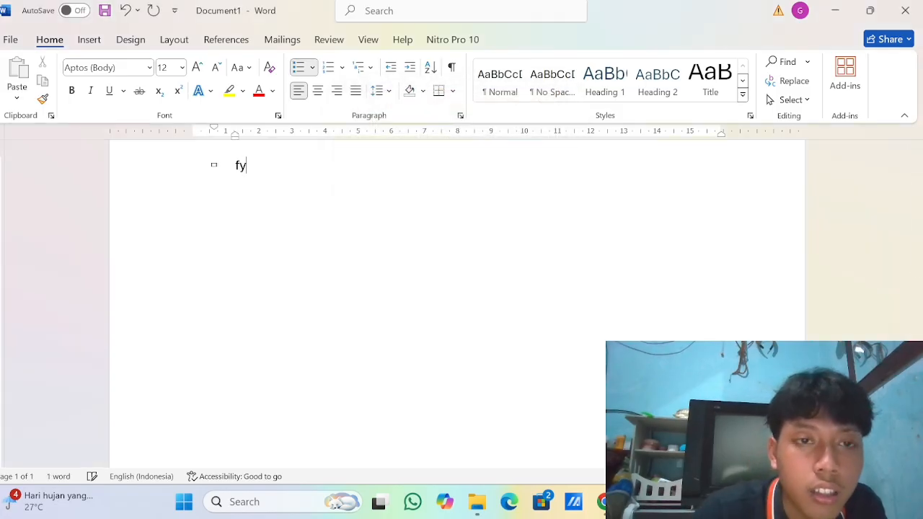
text(yuuuyhuyh)
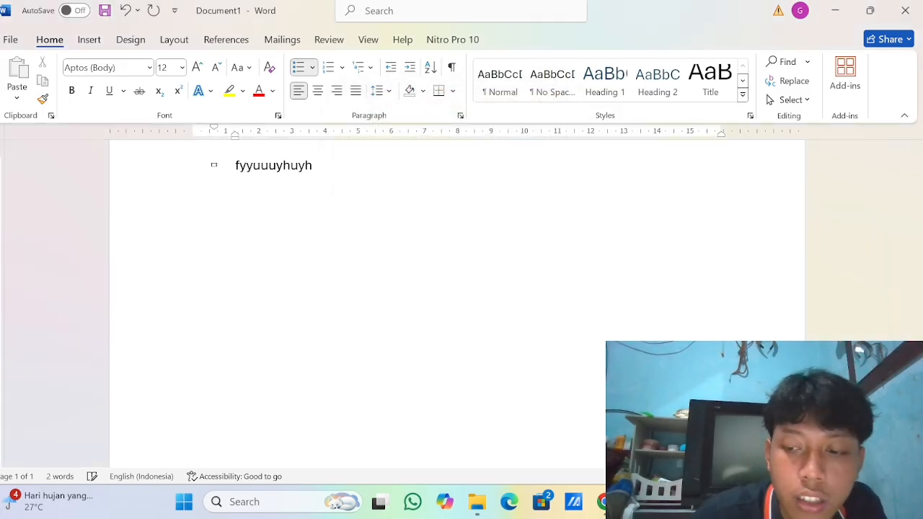
key(Return)
text(uhuhuh)
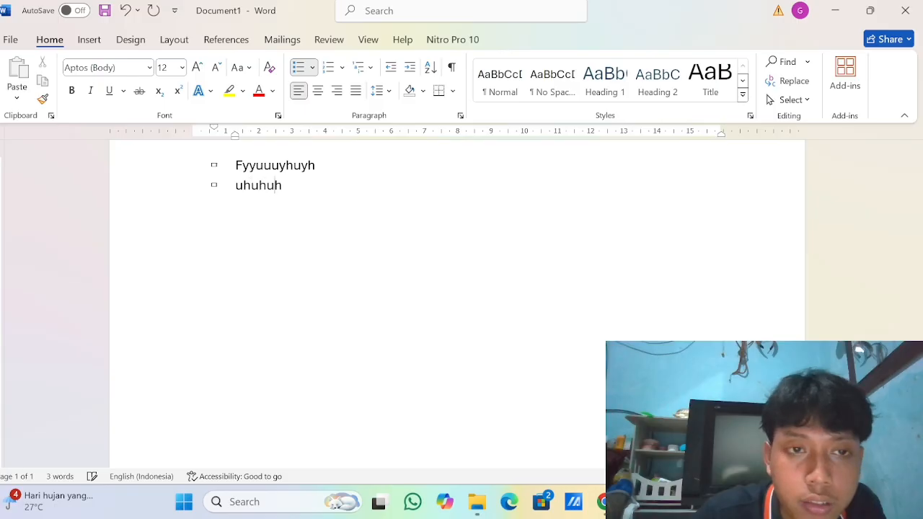
key(Return)
key(Return)
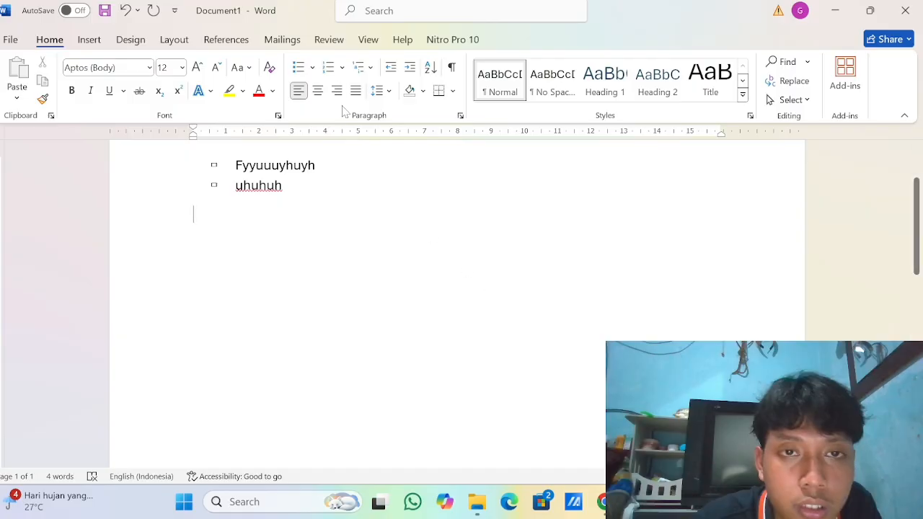
Start a numbered list below the bullets and begin defining a new number format, looking through the available number styles
click(330, 72)
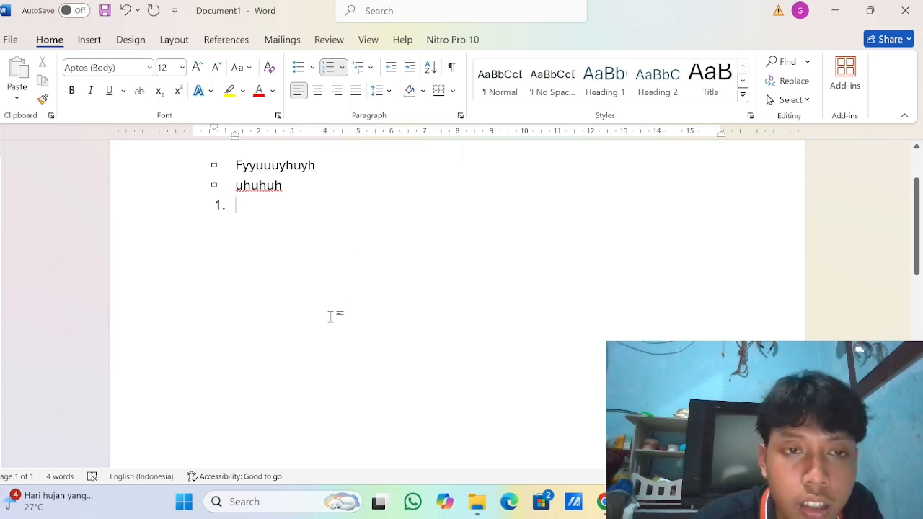
click(342, 67)
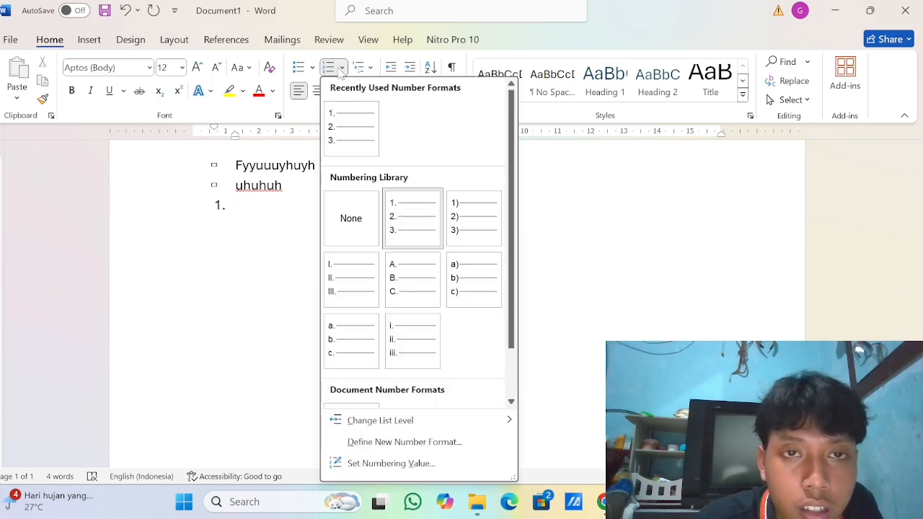
click(405, 442)
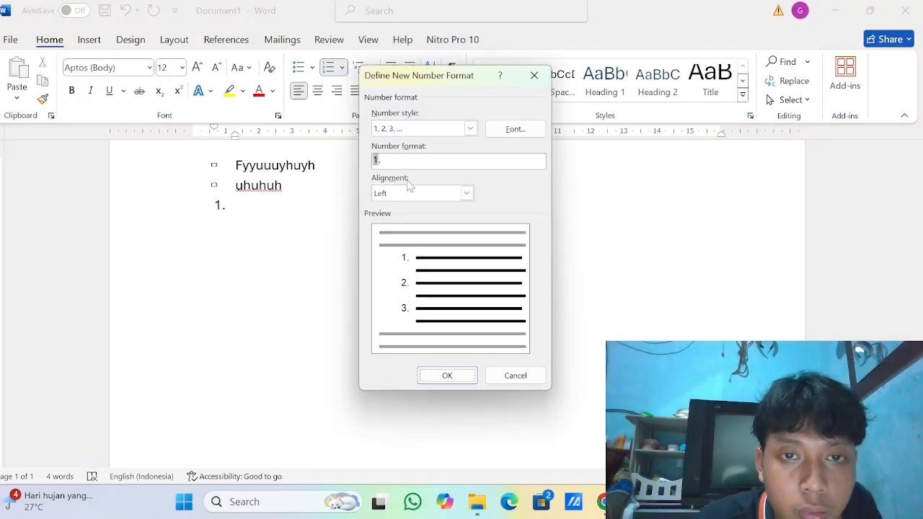
click(470, 127)
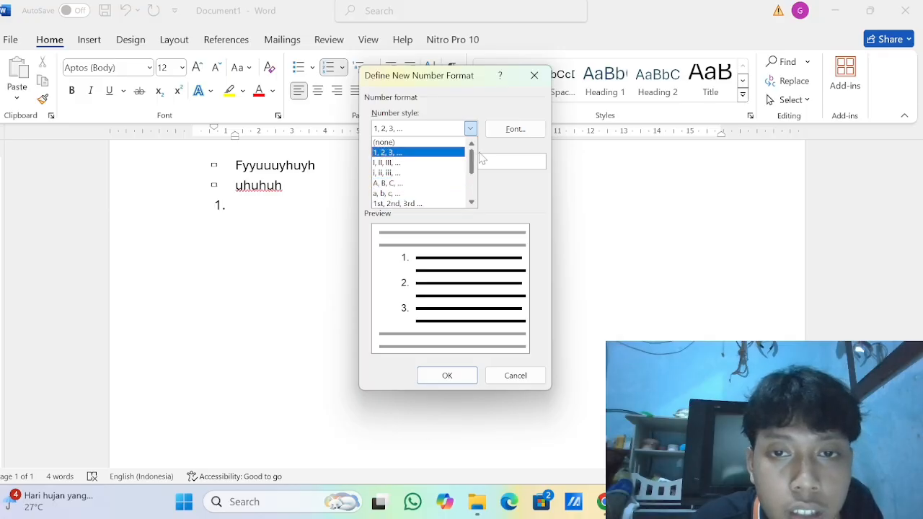
scroll(482, 162, down, 2)
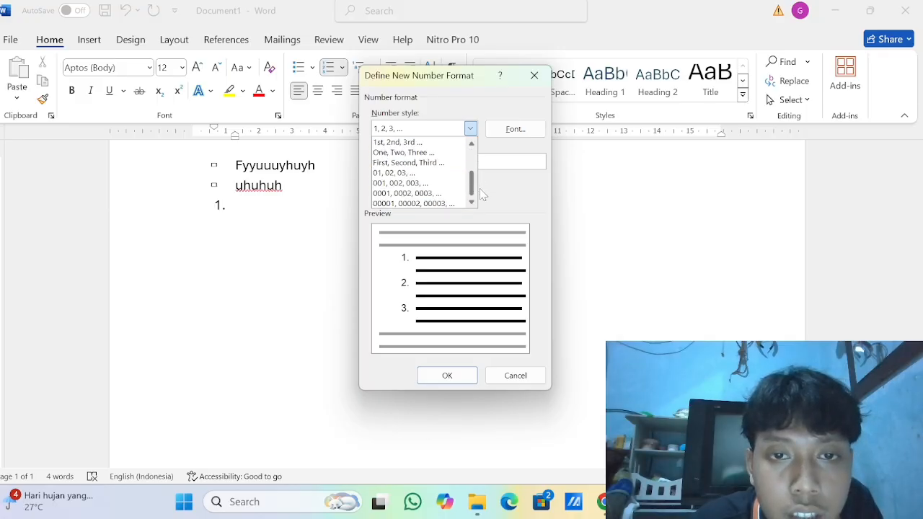
scroll(482, 193, up, 2)
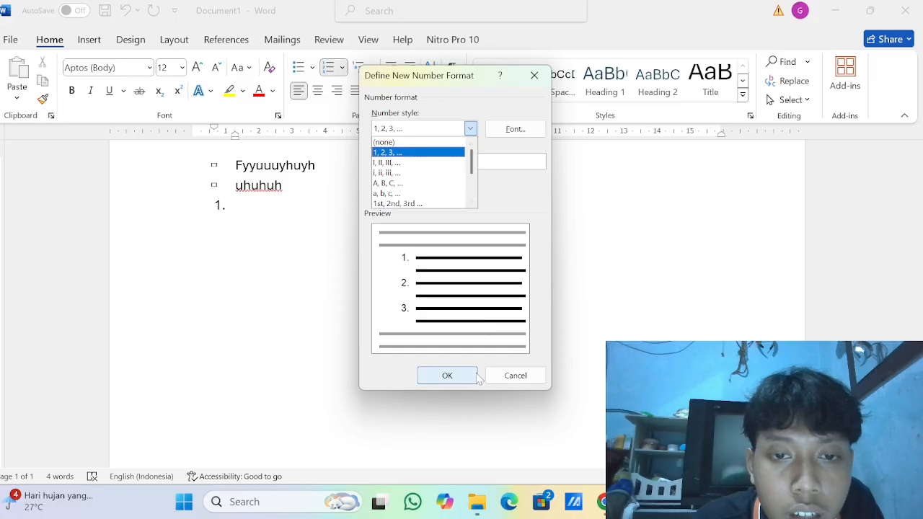
click(546, 193)
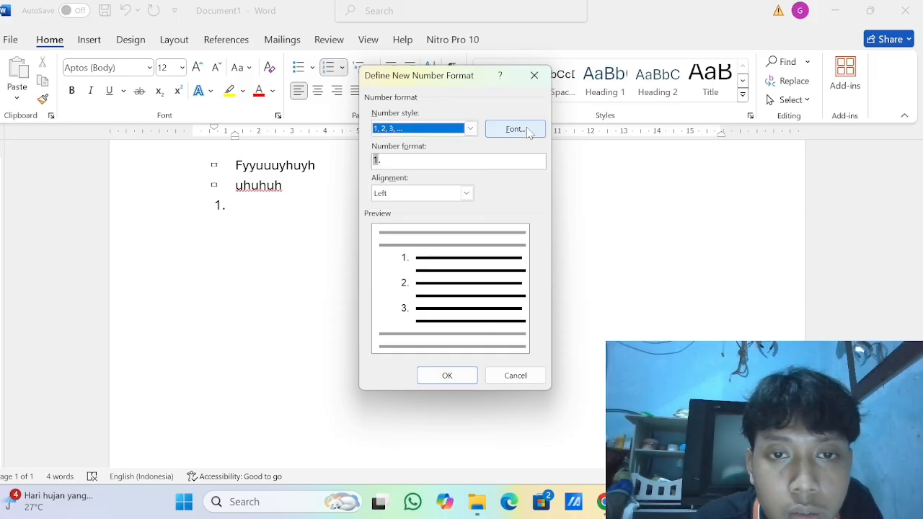
Review the font options for the new number format
click(514, 129)
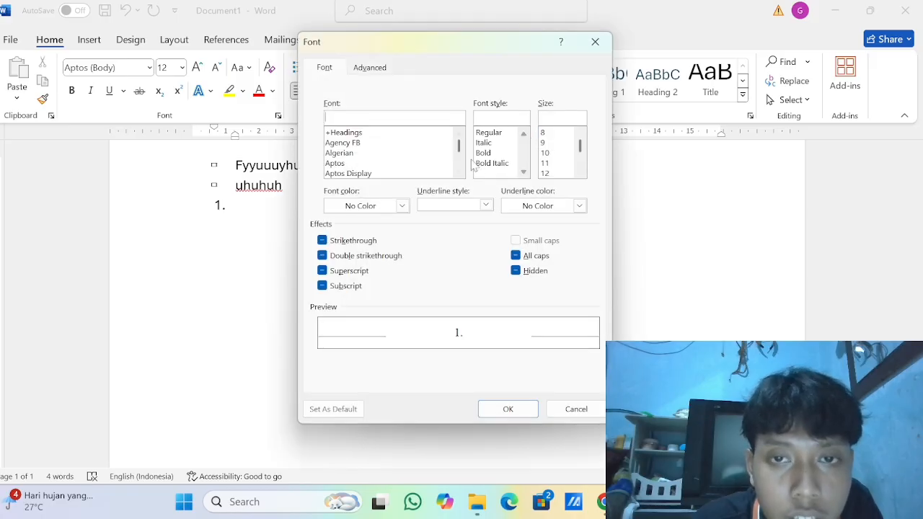
drag(462, 152, 468, 123)
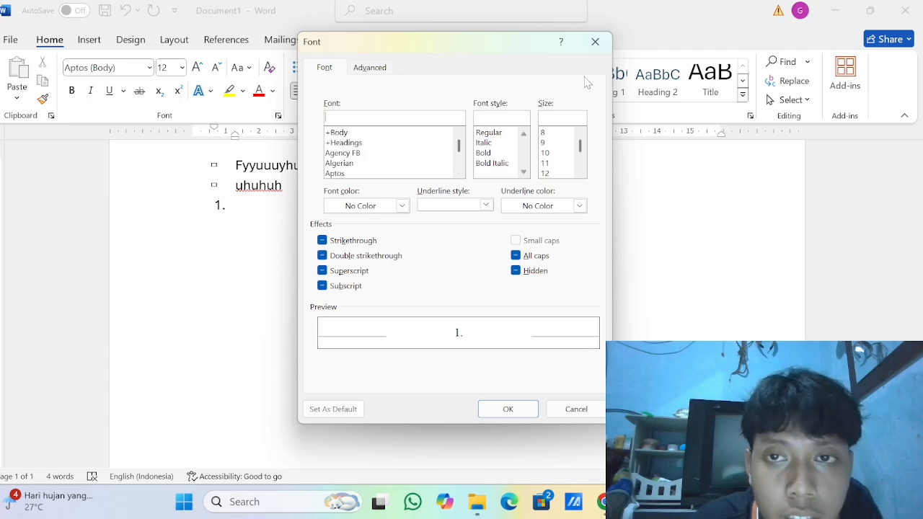
click(526, 410)
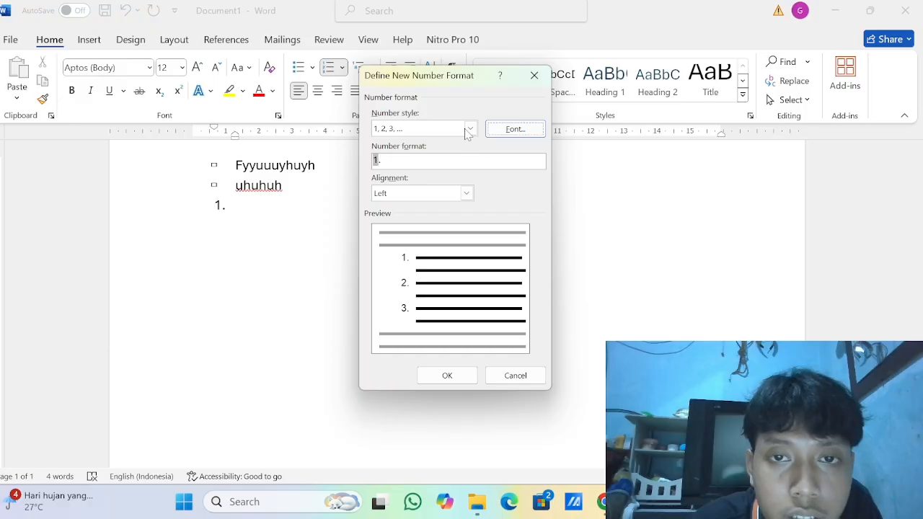
Set the new number format's style to "A, B, C, ..." and apply it to the list
click(468, 130)
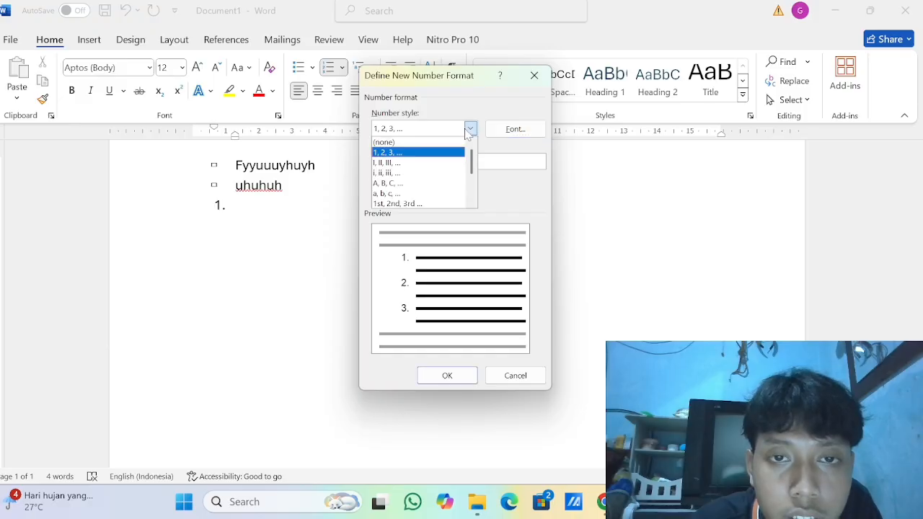
click(454, 187)
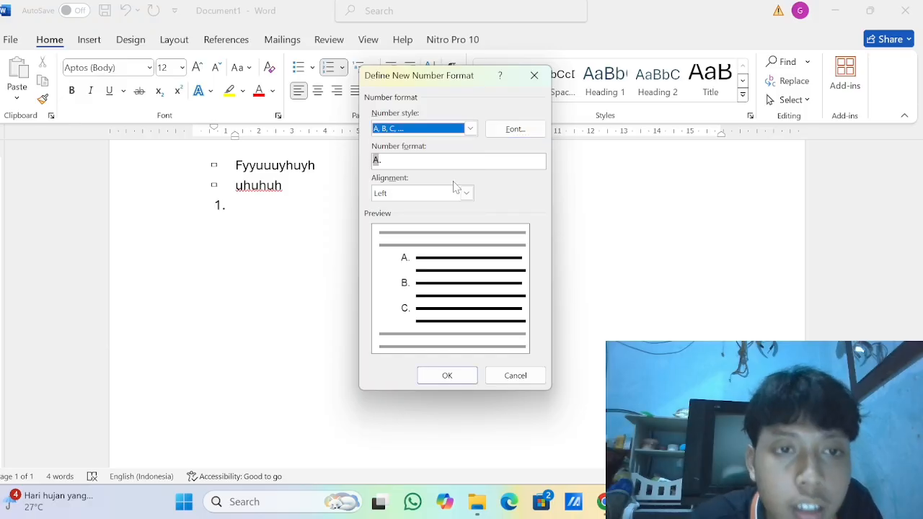
click(461, 369)
Enter three lettered list items: "ushuhsuhduh", "uhdfuhudh" and "dhhudh"
text(ushu)
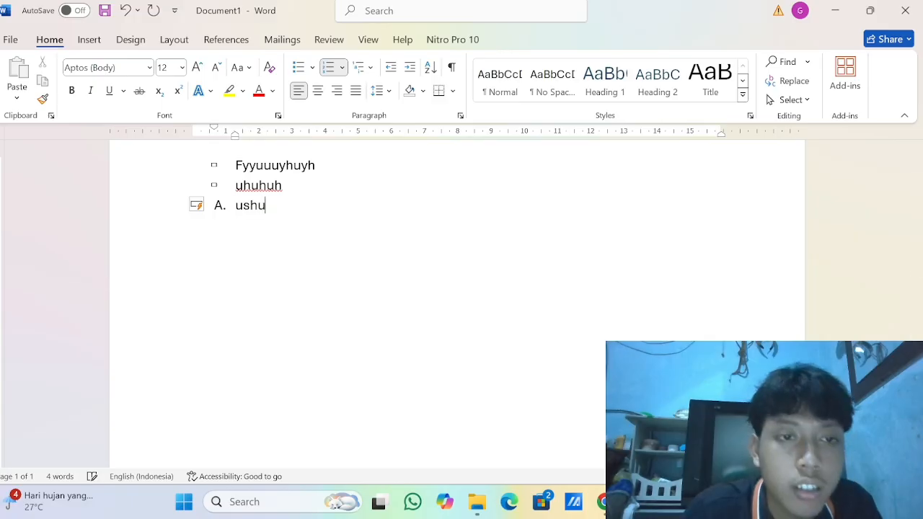
text(hsuhduh)
key(Return)
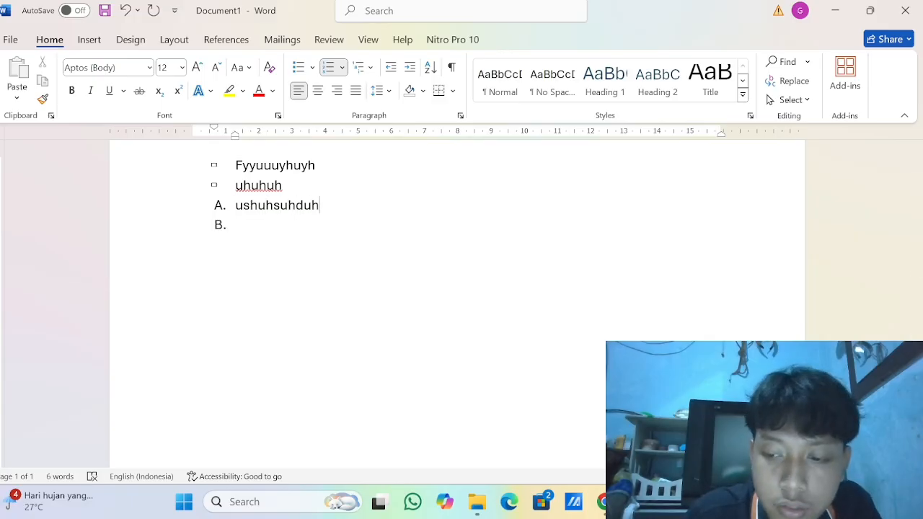
text(uhdfuhudh)
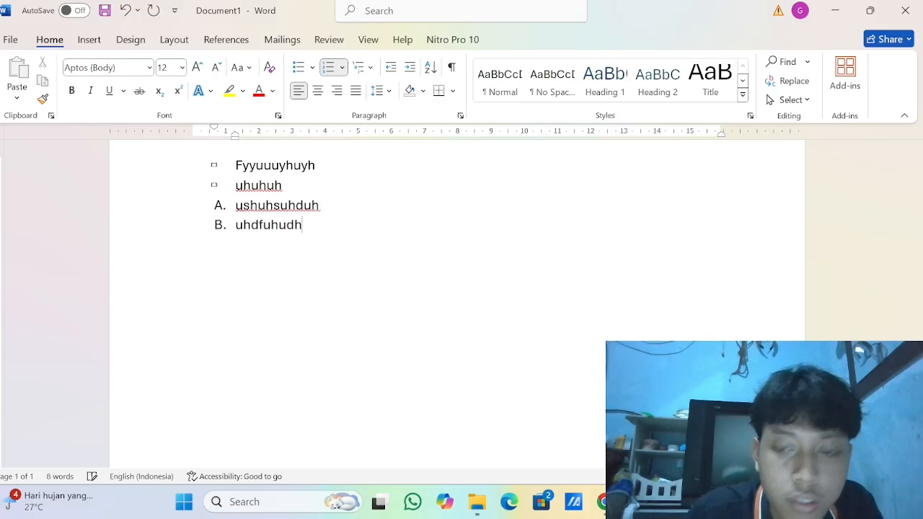
key(Return)
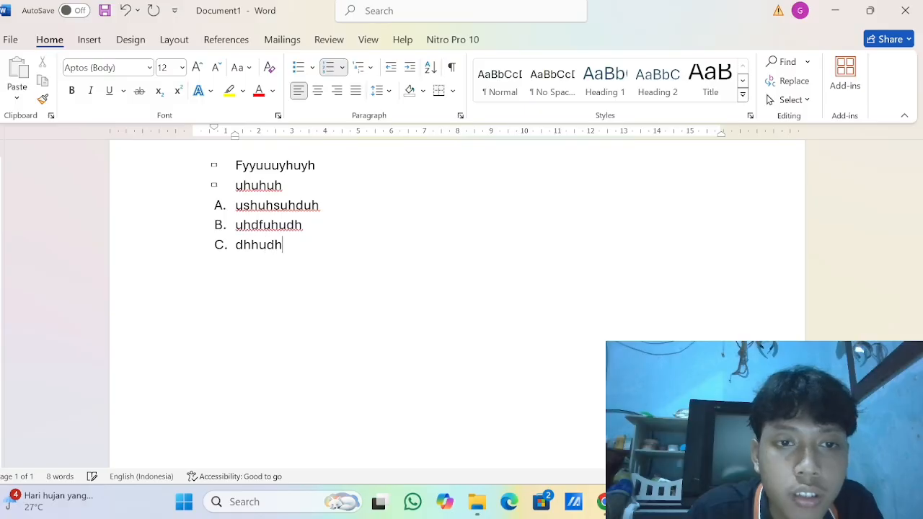
text(dhhudh)
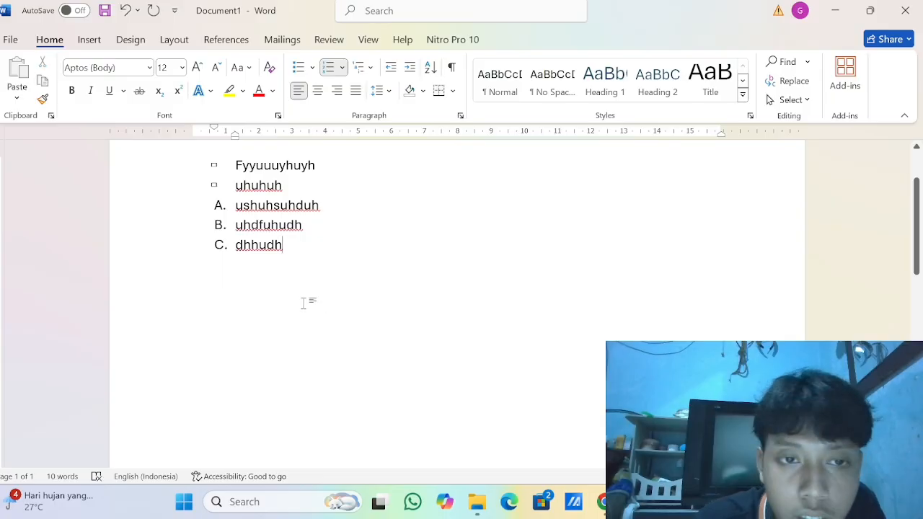
Add an indented line without a letter below list item C
key(Return)
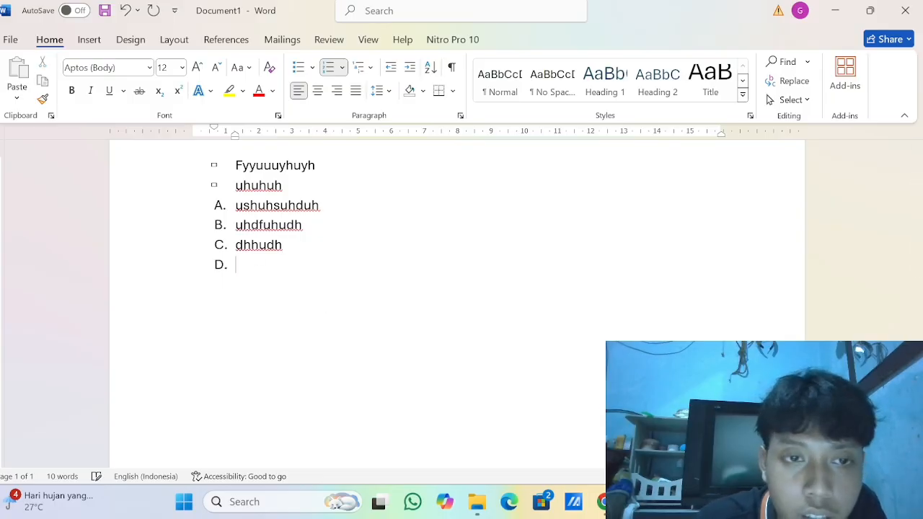
key(BackSpace)
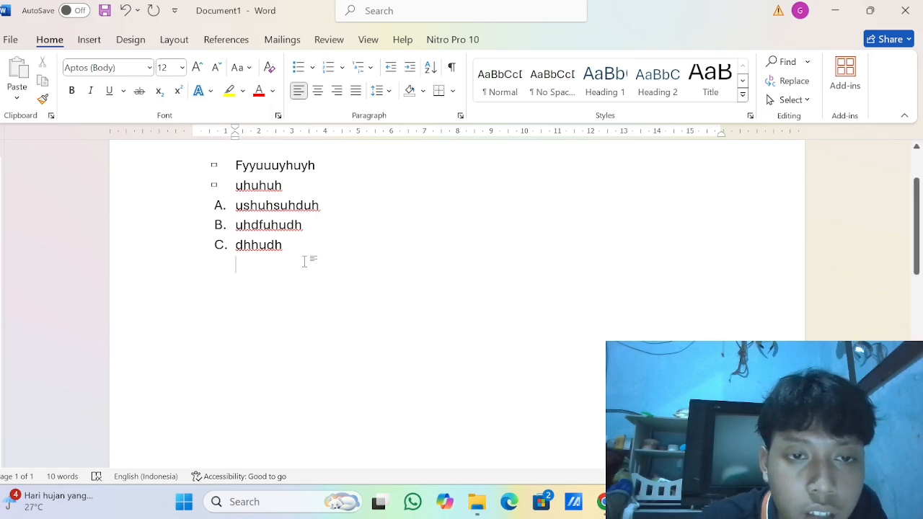
key(BackSpace)
double_click(238, 266)
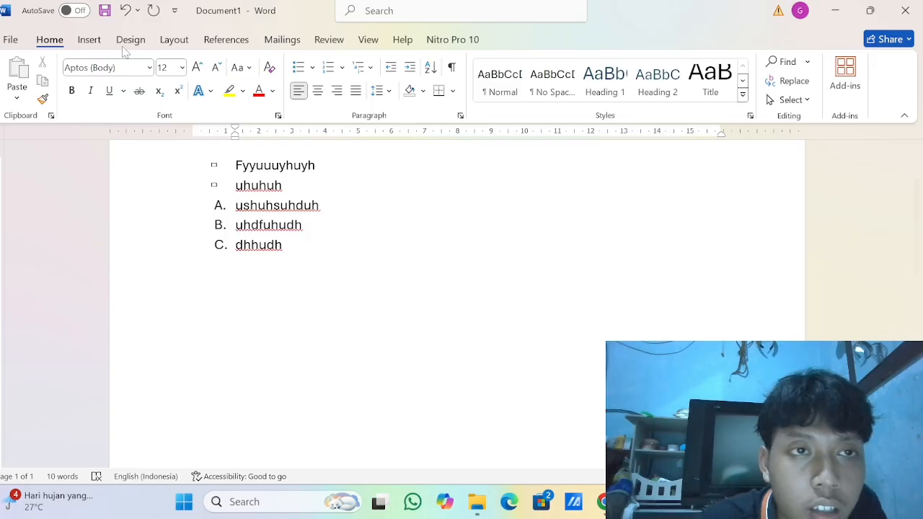
Switch to the browser slides, read the Drop Cap slide on page 8, and return to the Word document
click(91, 40)
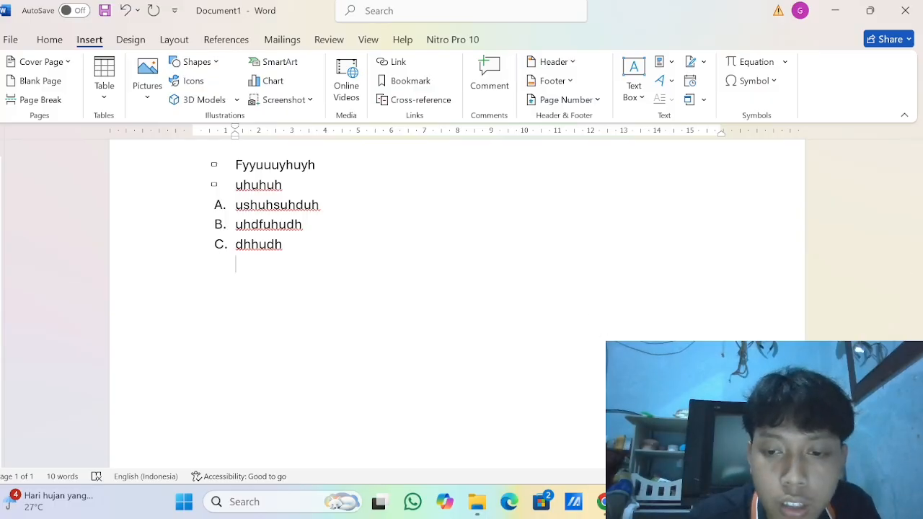
key(alt+Tab)
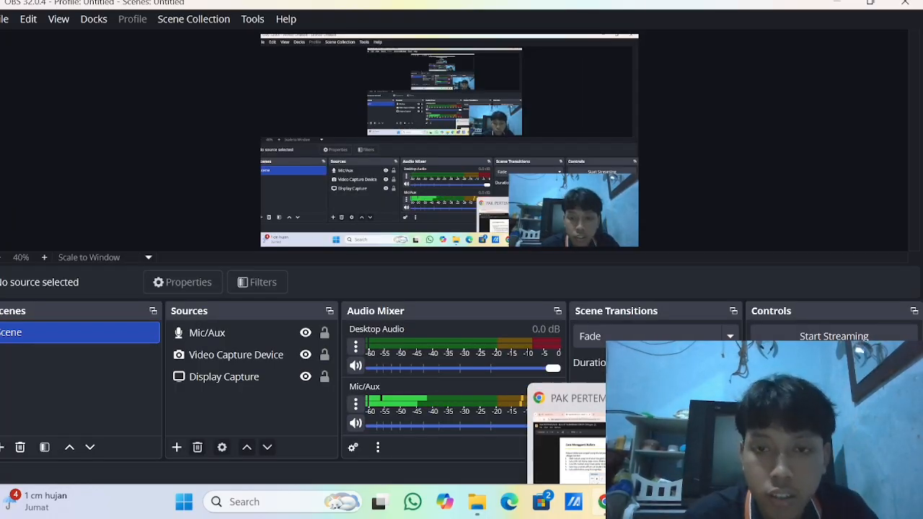
click(602, 502)
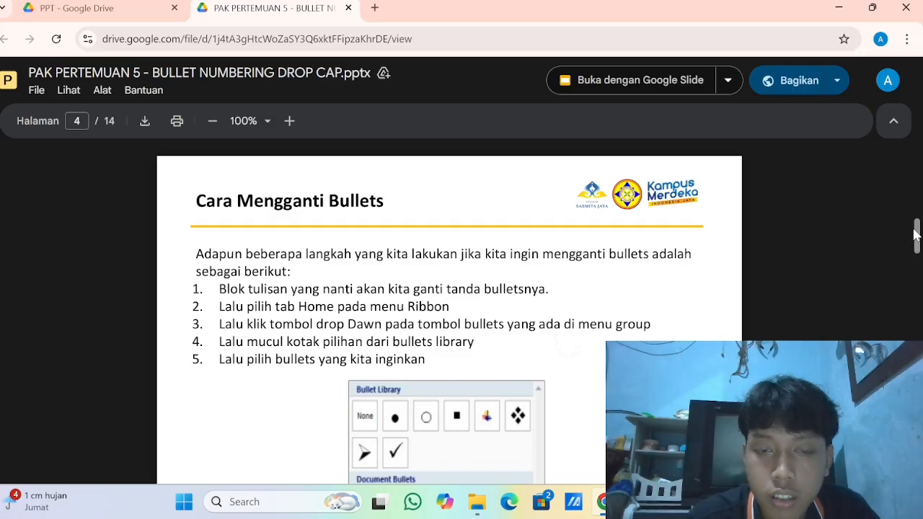
drag(916, 232, 915, 318)
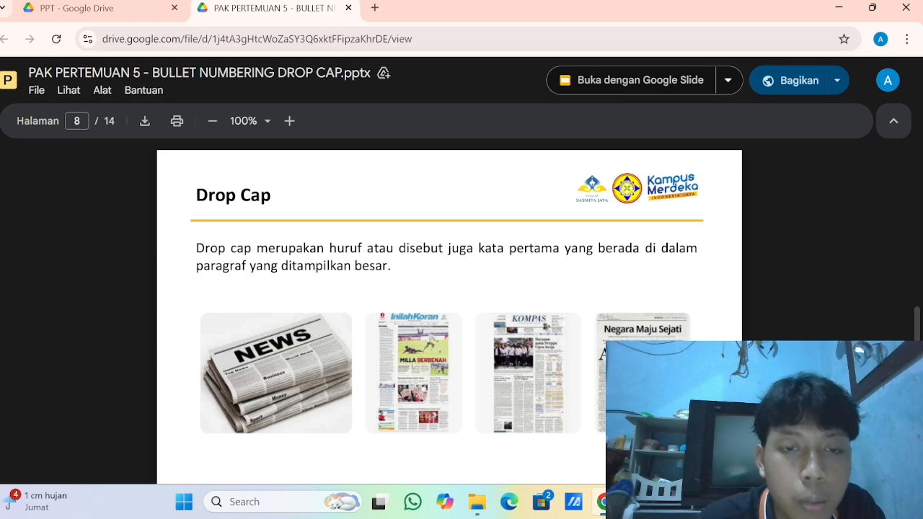
key(alt+Tab)
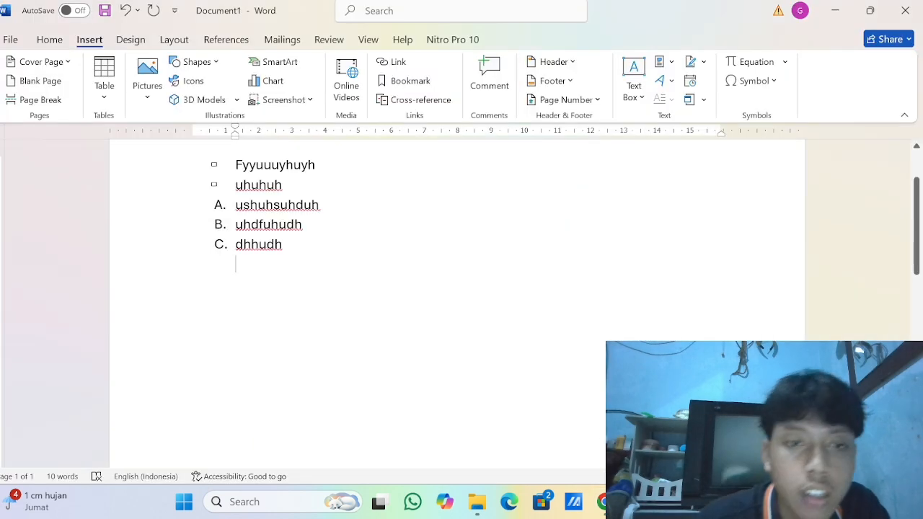
Enter "ujhsdushdushduhuhuh" below the lettered list and give its first letter a Dropped drop cap spanning 3 lines
text(ujhsdushdushduhuhuh)
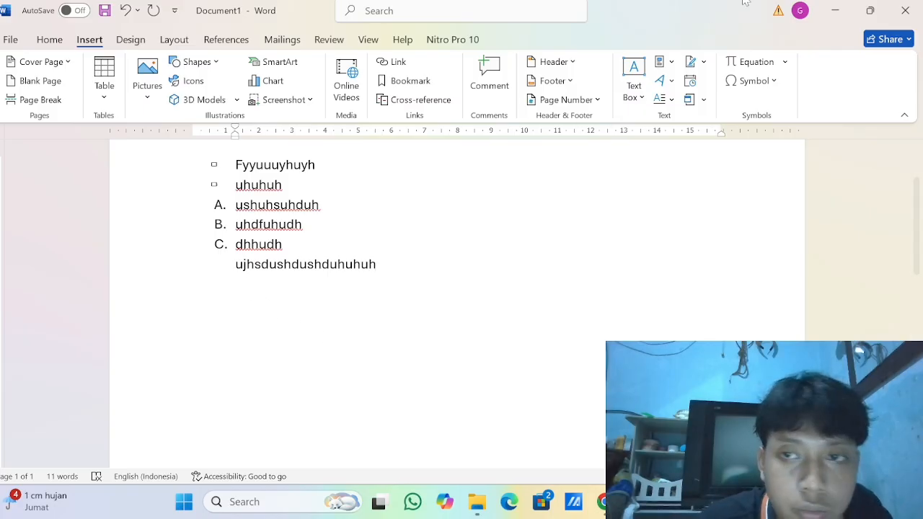
click(664, 100)
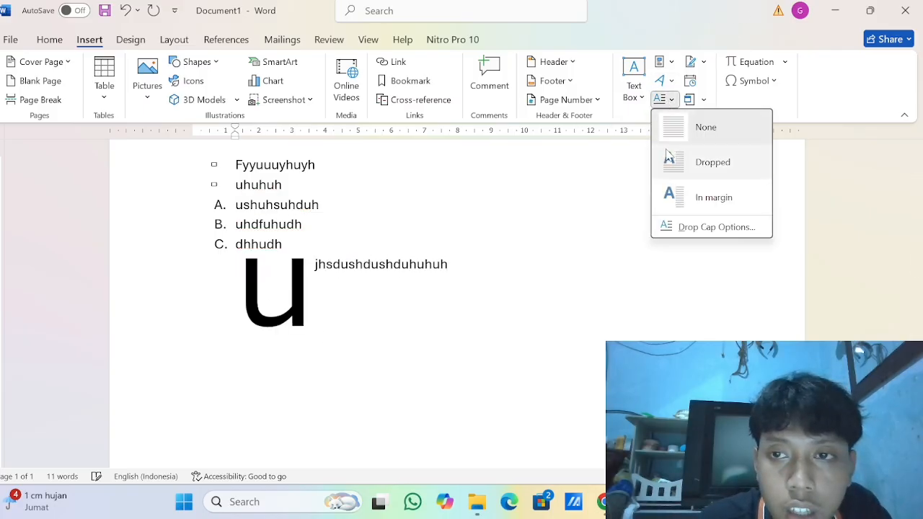
click(694, 229)
click(472, 167)
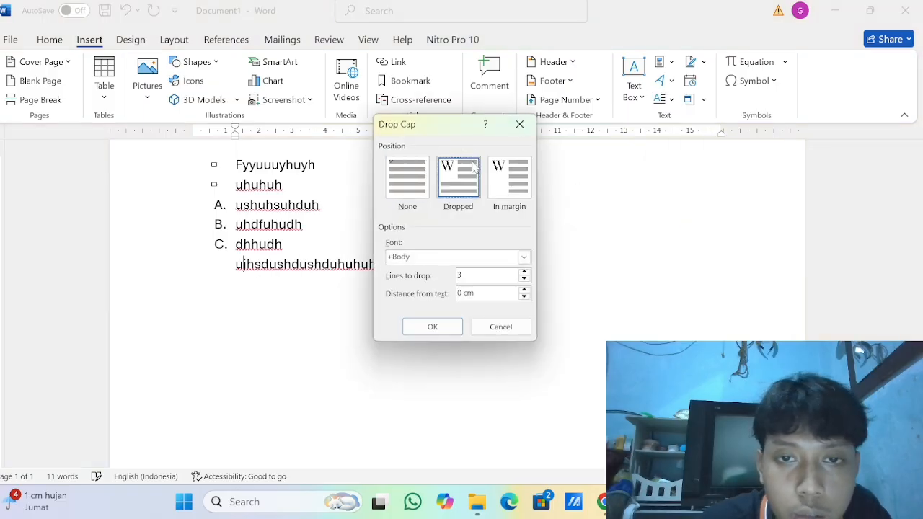
click(502, 173)
click(426, 182)
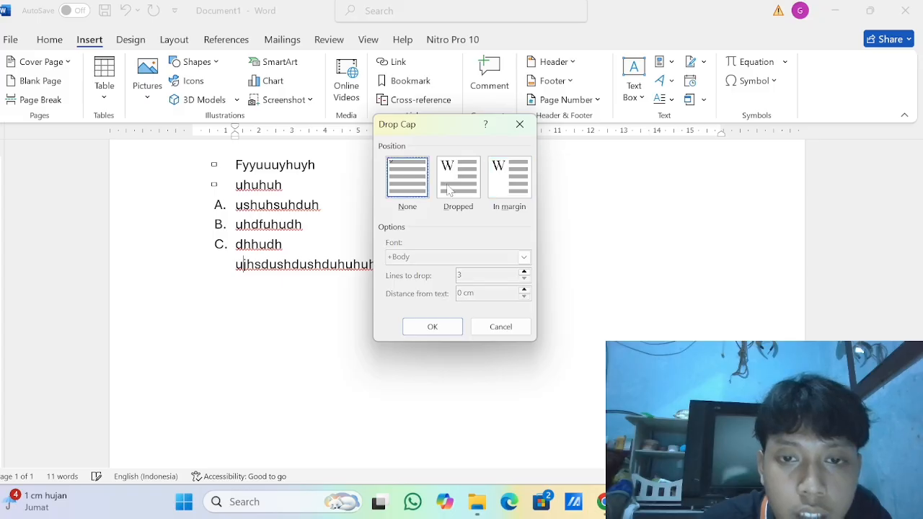
click(449, 189)
click(432, 326)
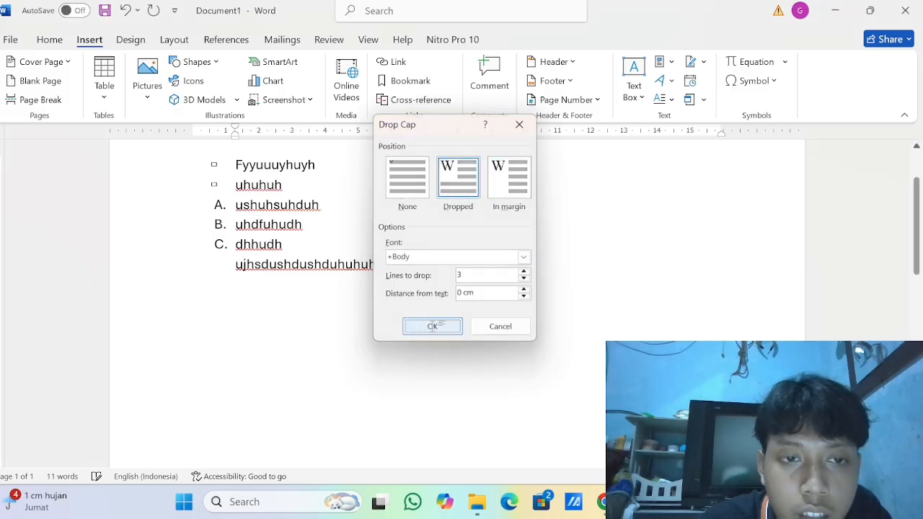
key(End)
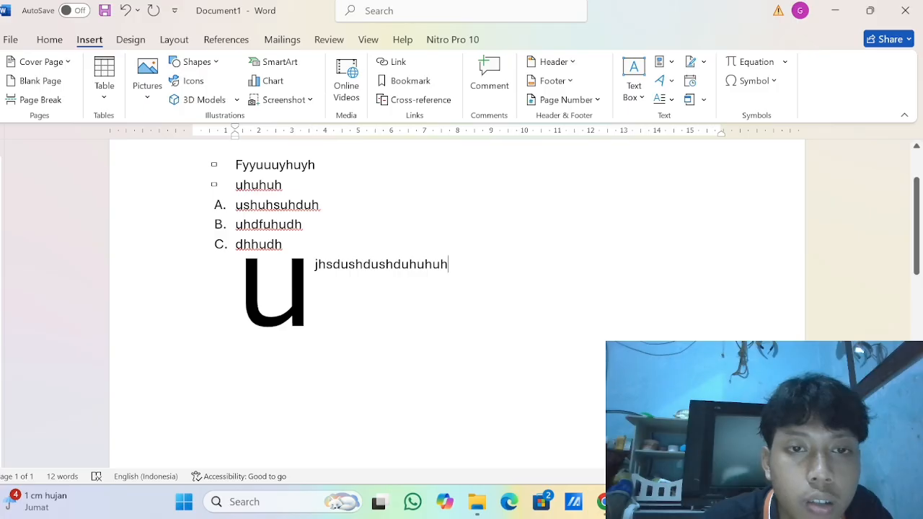
Switch to the browser slides, read the Line Spacing slide on page 11, and return to the Word document
mouse_move(602, 501)
click(570, 447)
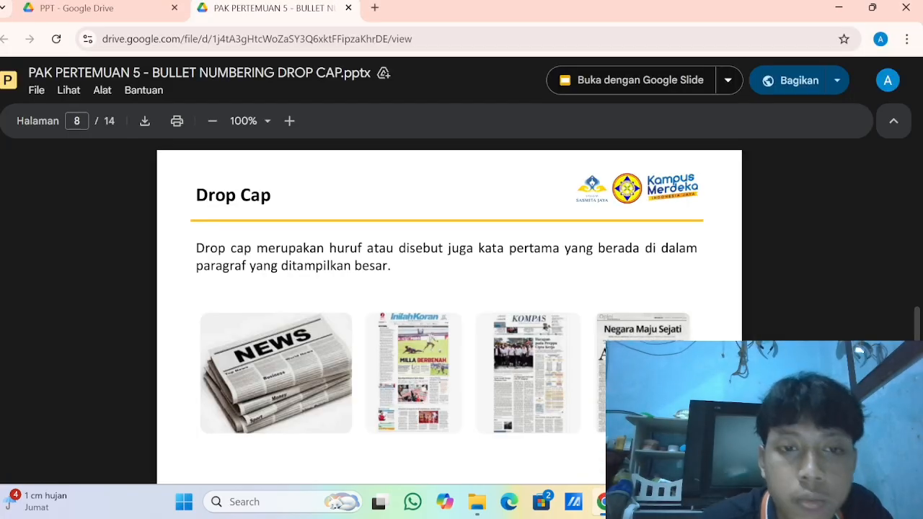
scroll(919, 322, down, 15)
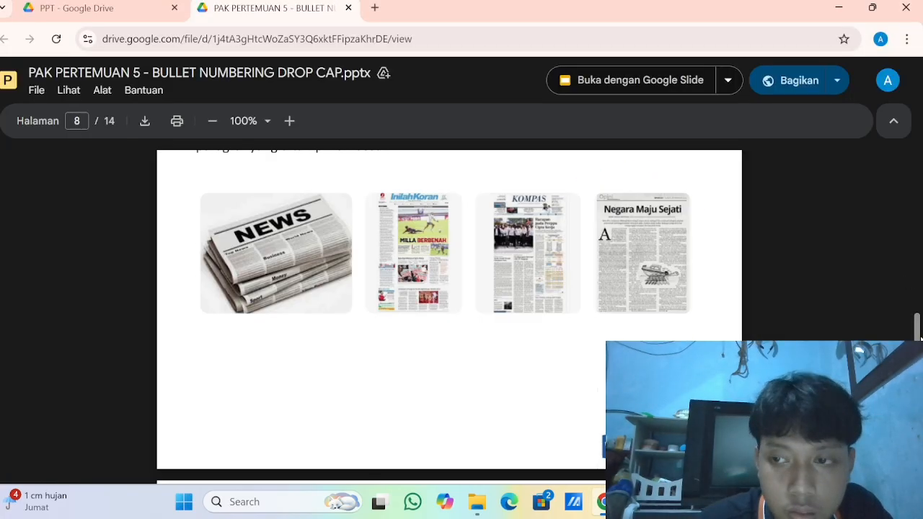
scroll(919, 322, down, 8)
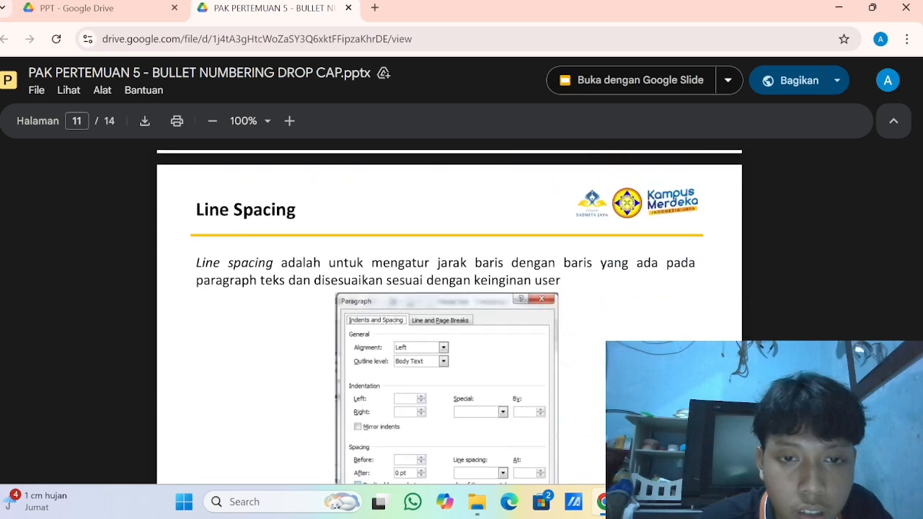
scroll(450, 314, down, 2)
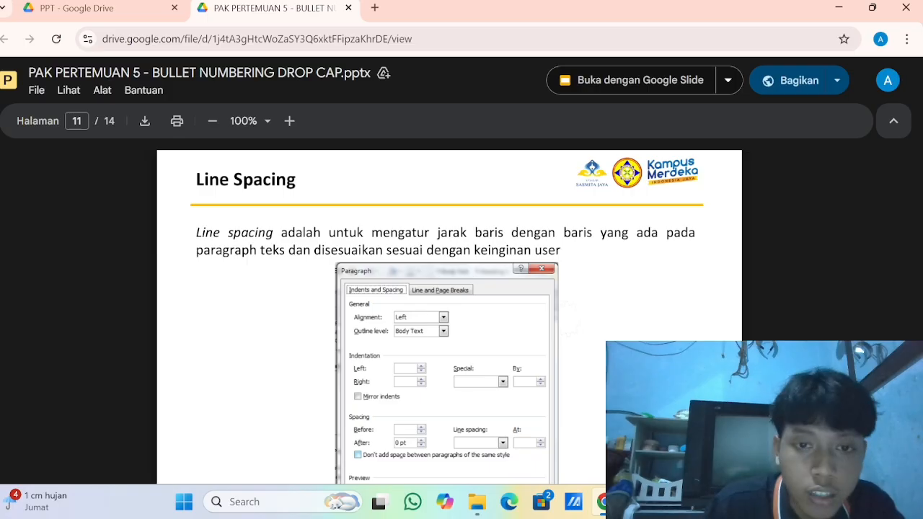
key(alt+Tab)
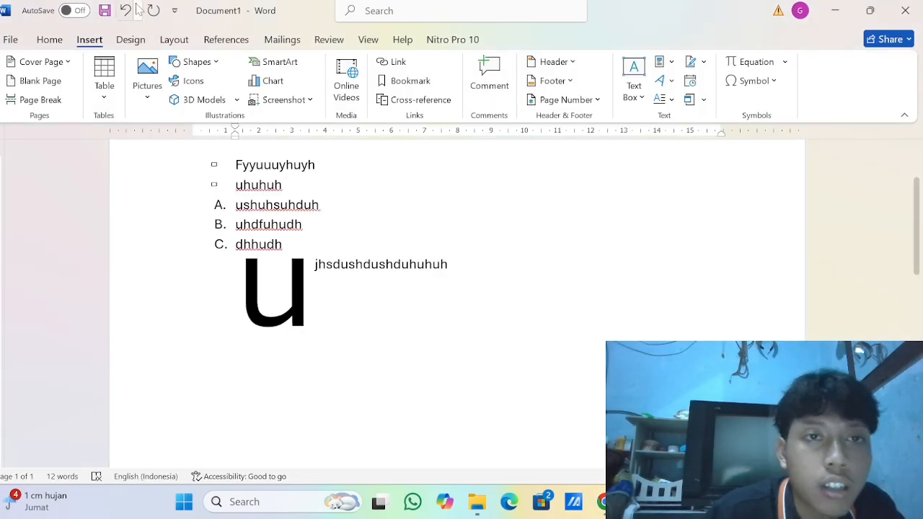
Review the Paragraph settings for the drop cap paragraph, including Line and Page Breaks, and set its left indentation to 1,3 cm
click(174, 40)
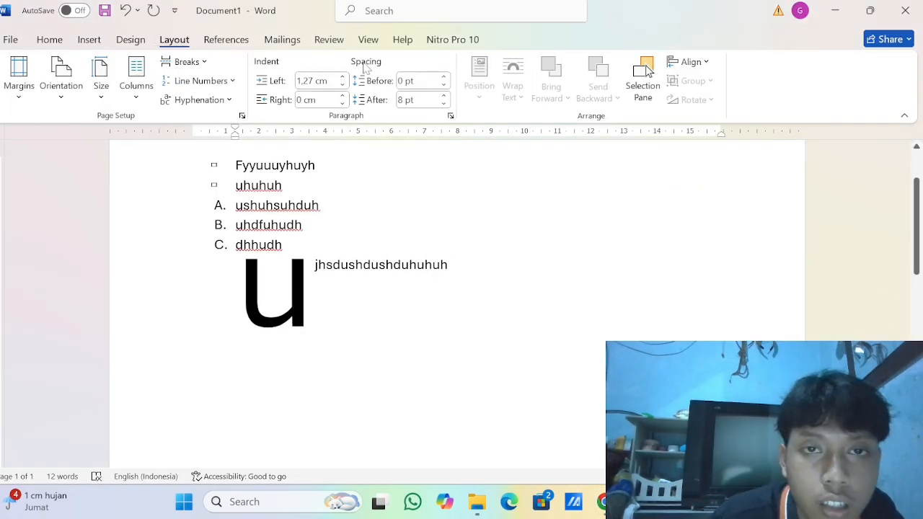
click(450, 116)
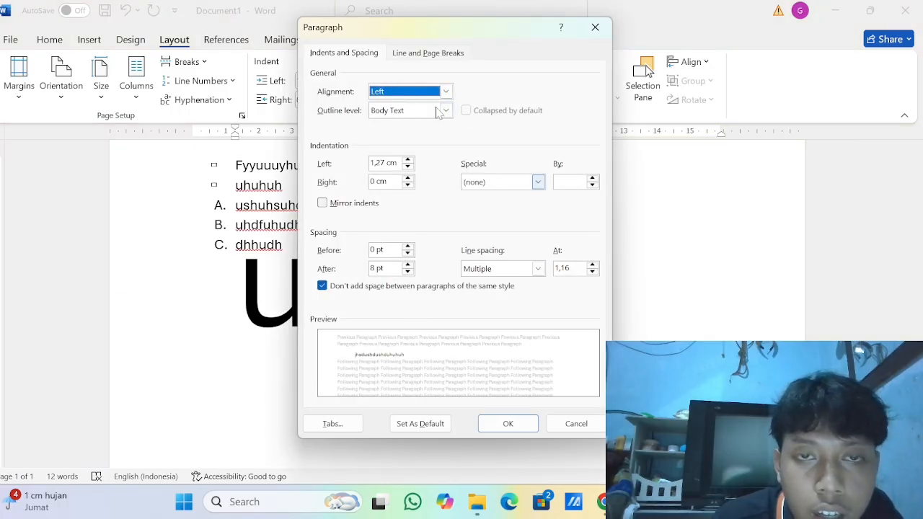
click(447, 52)
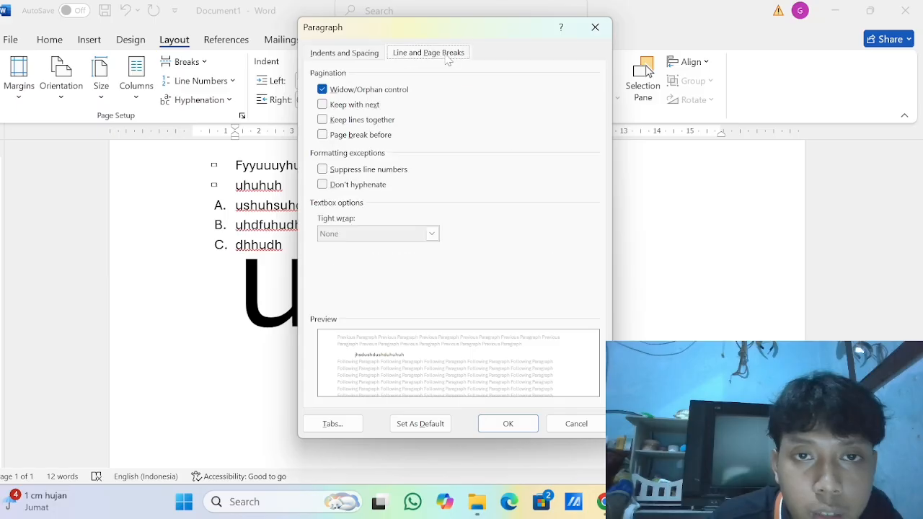
click(362, 55)
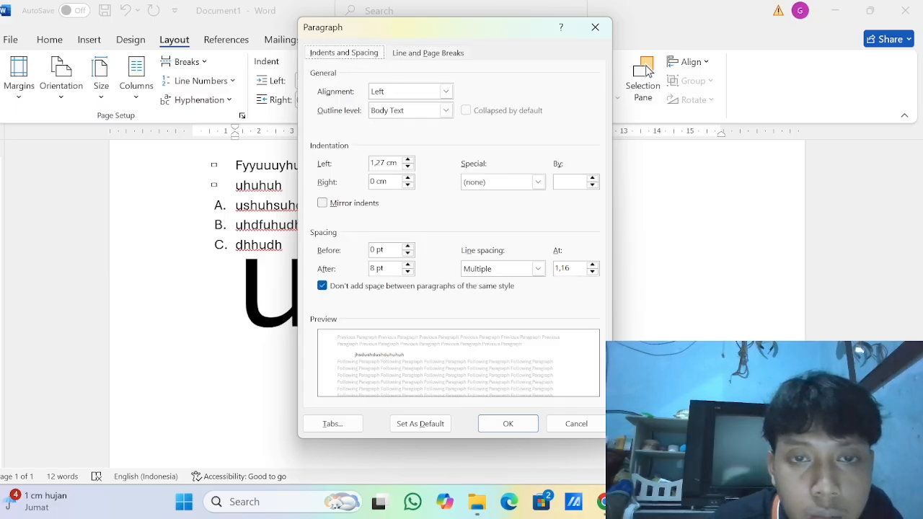
click(408, 162)
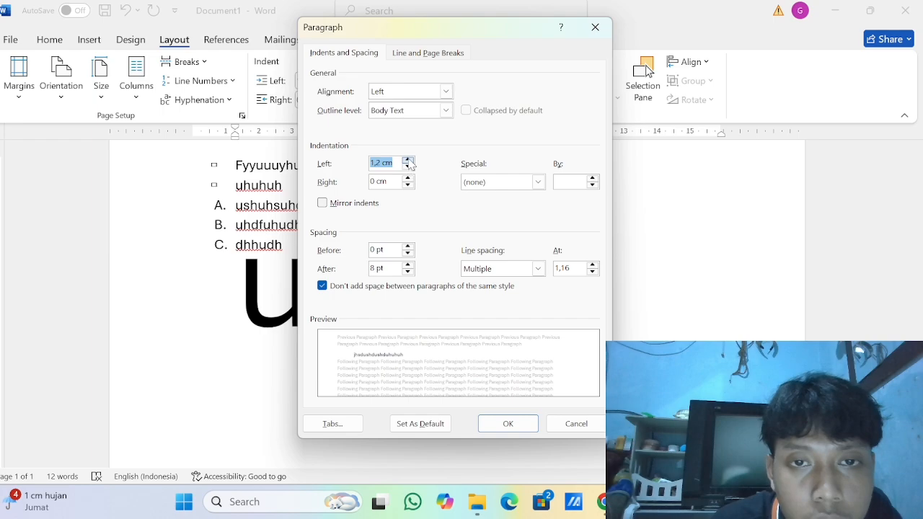
click(408, 160)
click(408, 166)
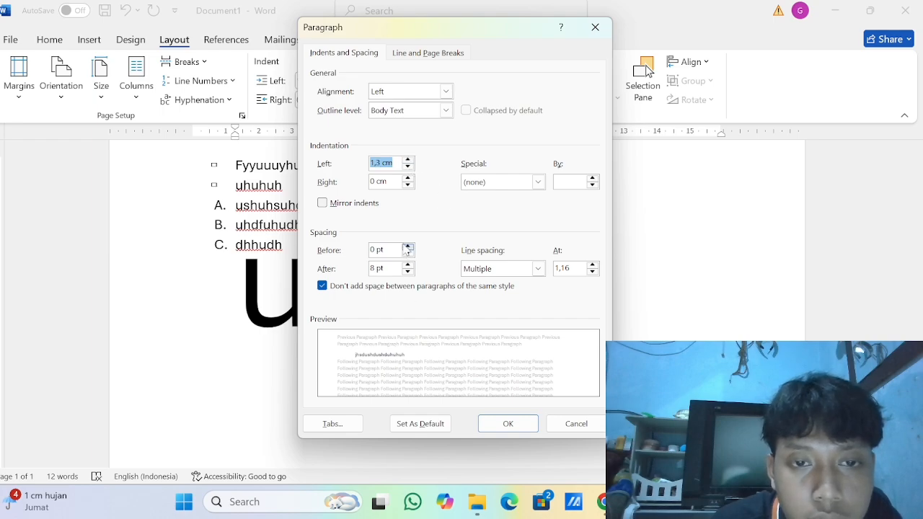
click(507, 423)
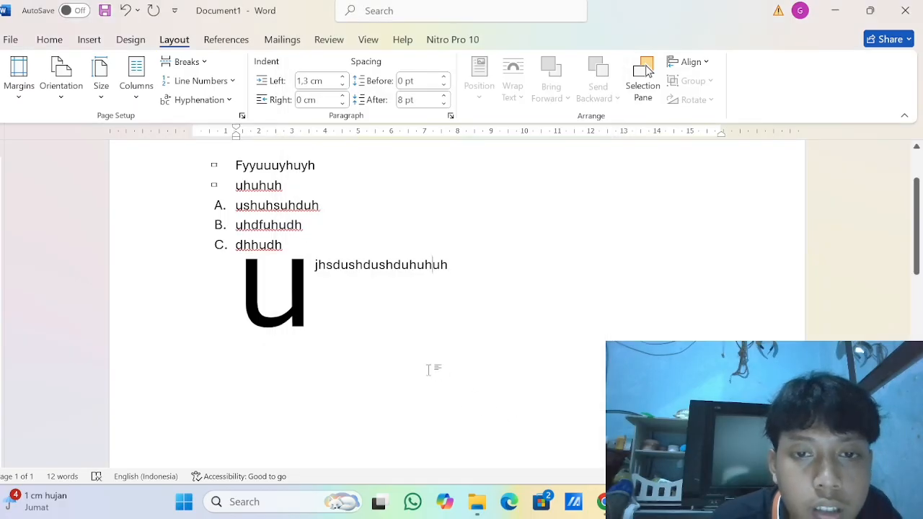
Add blank lines within the drop cap text, remove the split-off "uh", and enter "shhcf" as an unindented paragraph below the drop cap
key(Return)
key(Return)
key(Return)
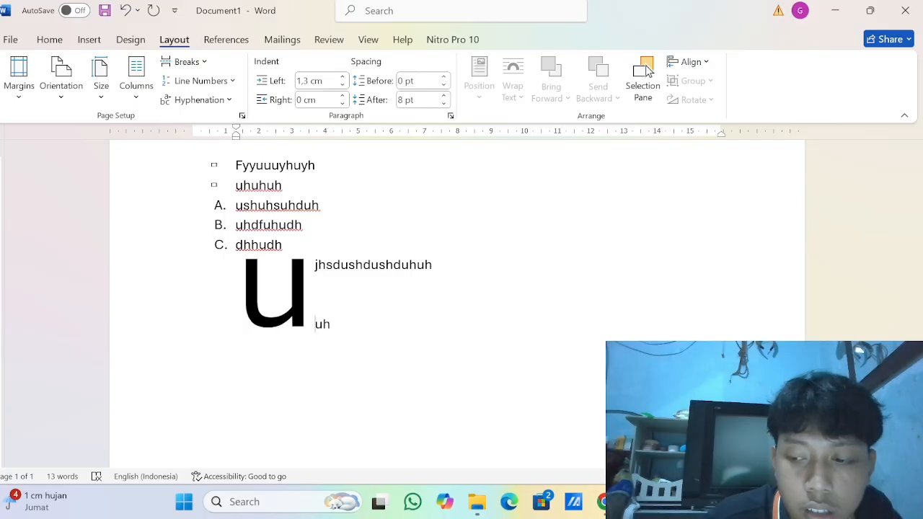
key(Return)
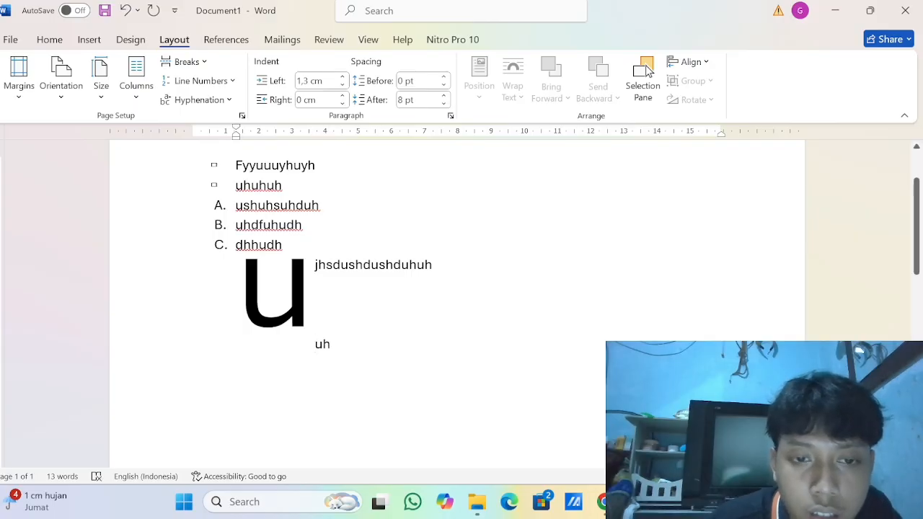
key(BackSpace)
key(BackSpace)
key(BackSpace)
key(BackSpace)
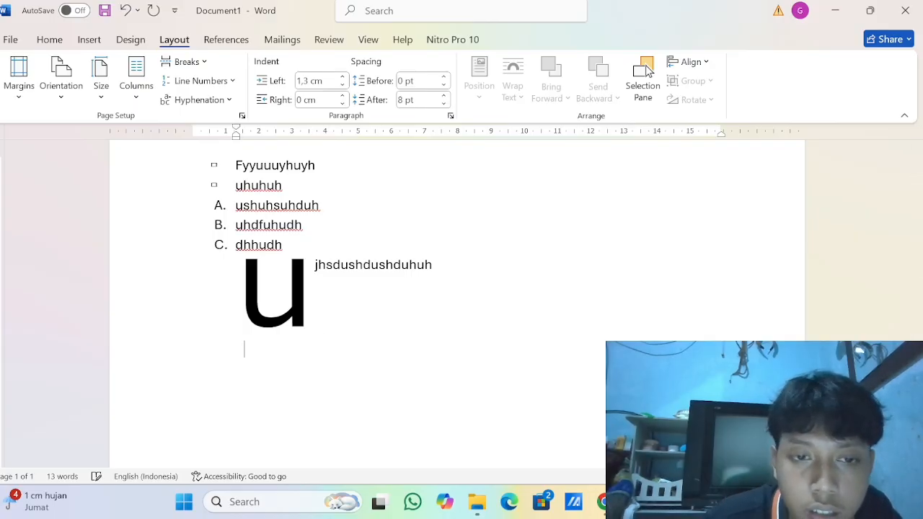
text(sh)
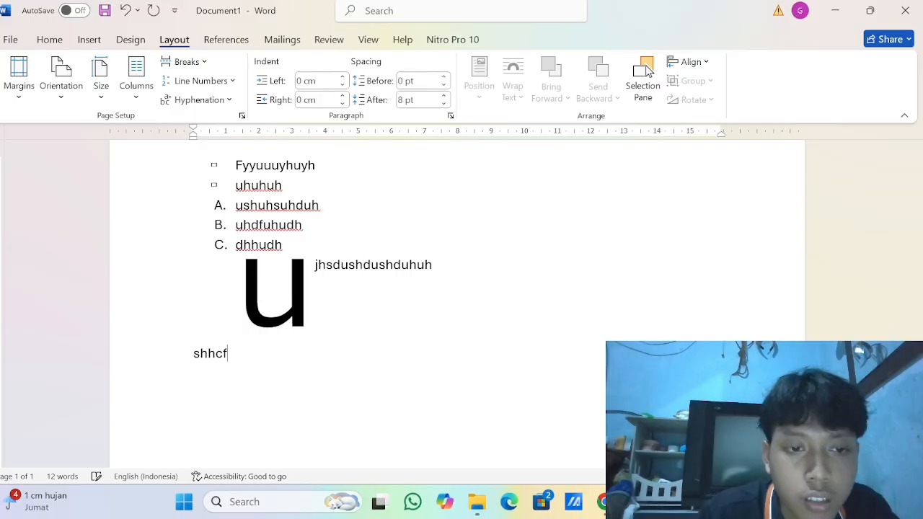
text(hcf)
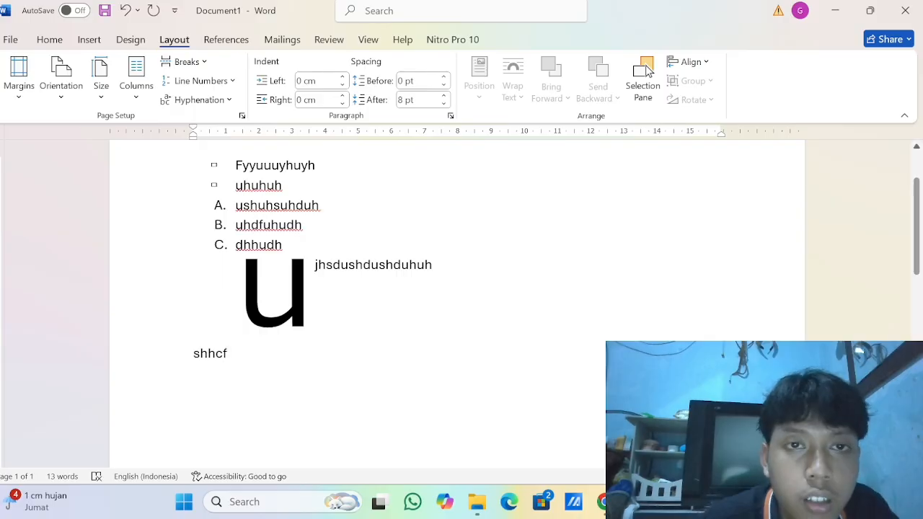
Try the Auto and 0 pt spacing before the "shhcf" paragraph, and set it to 6 pt
click(444, 85)
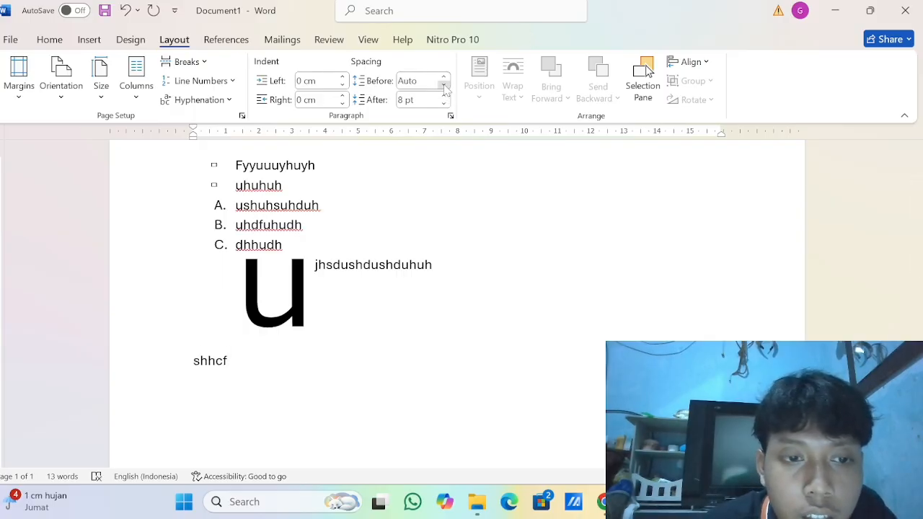
click(444, 85)
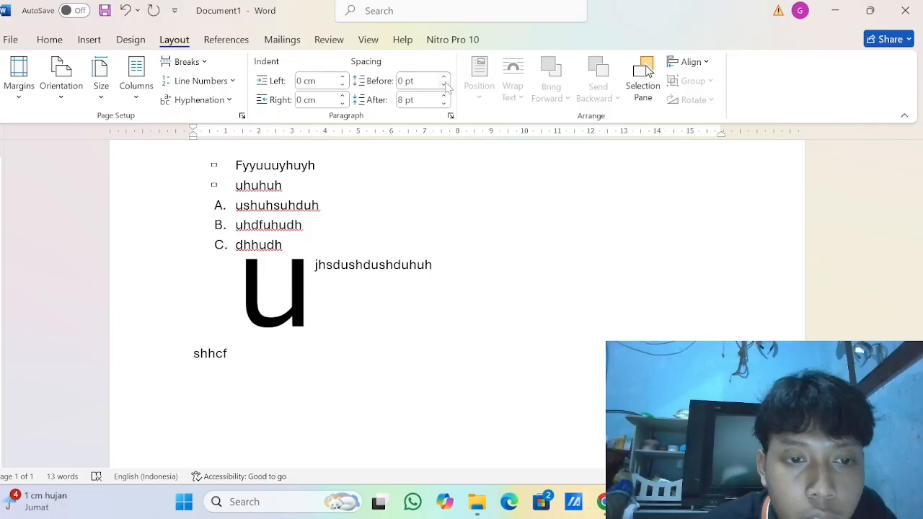
click(444, 84)
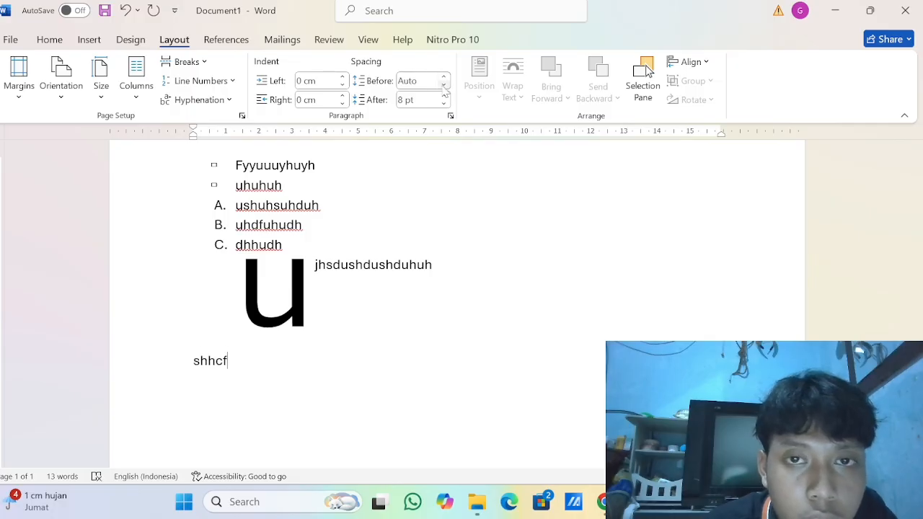
click(445, 78)
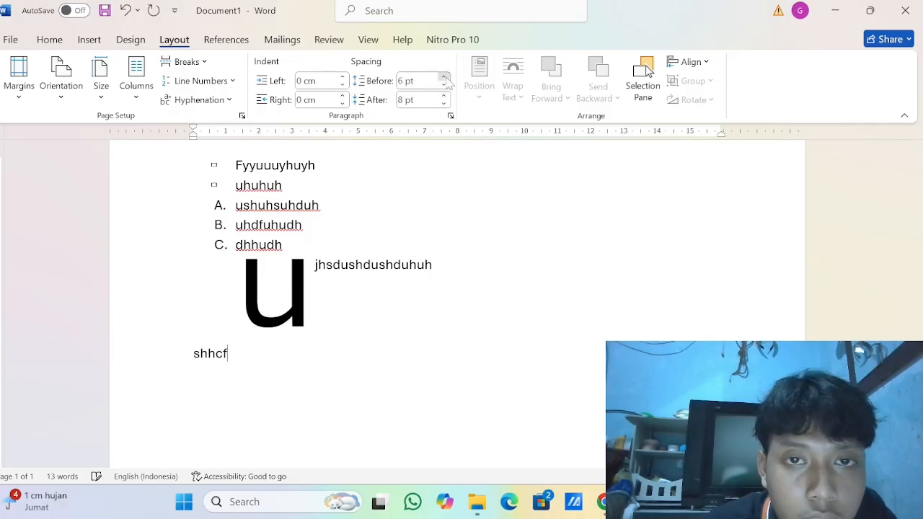
Try 0 pt and 12 pt spacing after the "shhcf" paragraph, set it to 6 pt, and place the cursor beside the drop cap
click(444, 104)
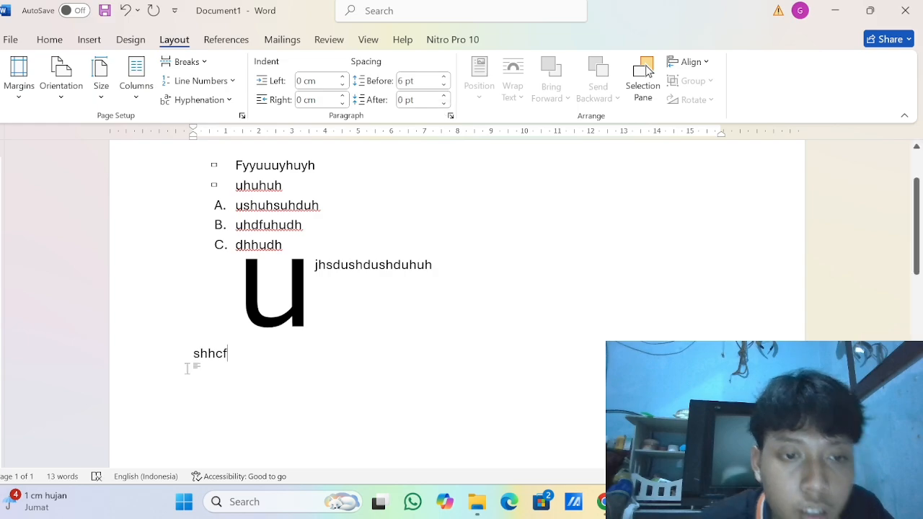
drag(194, 354, 222, 354)
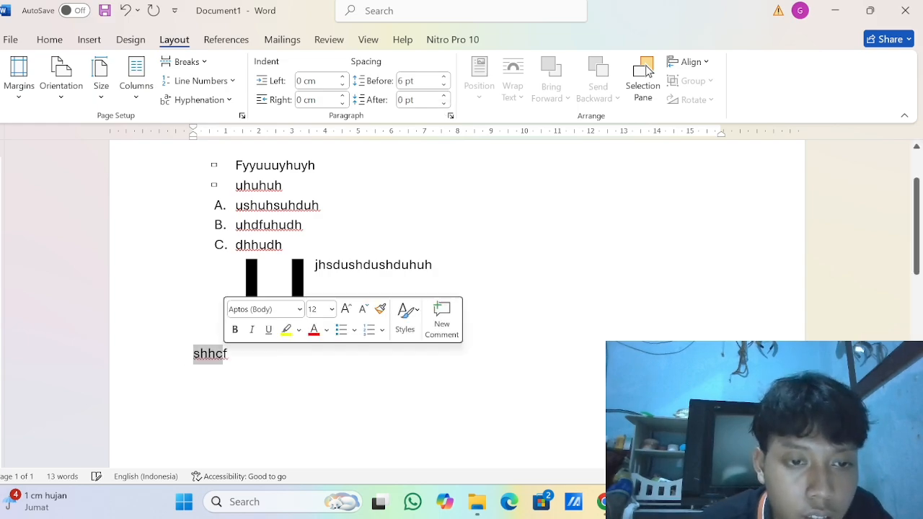
click(444, 97)
click(444, 97)
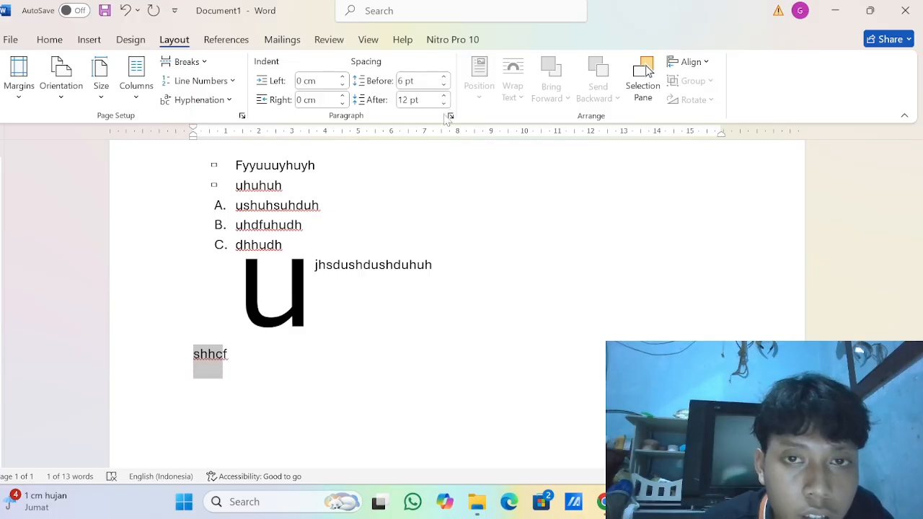
click(444, 103)
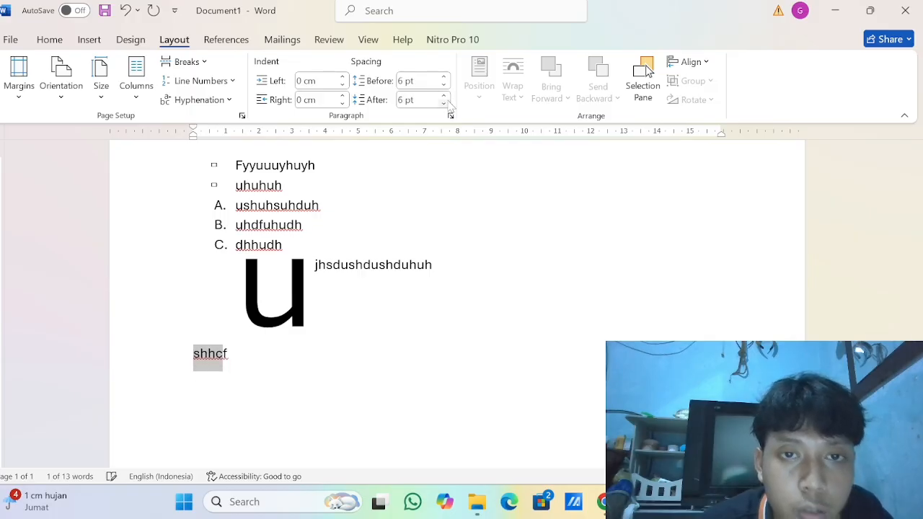
click(315, 285)
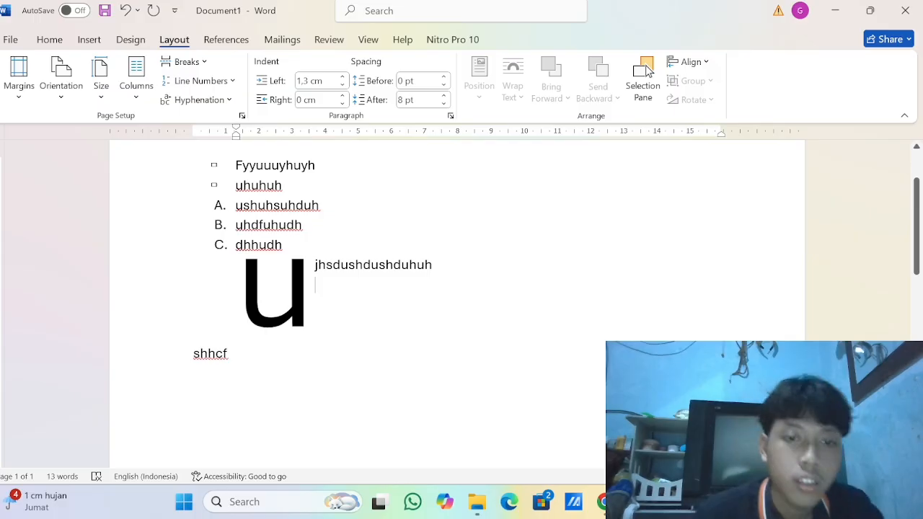
Switch to the browser and look through the closing slides of the Bullet Numbering Drop Cap presentation
click(603, 501)
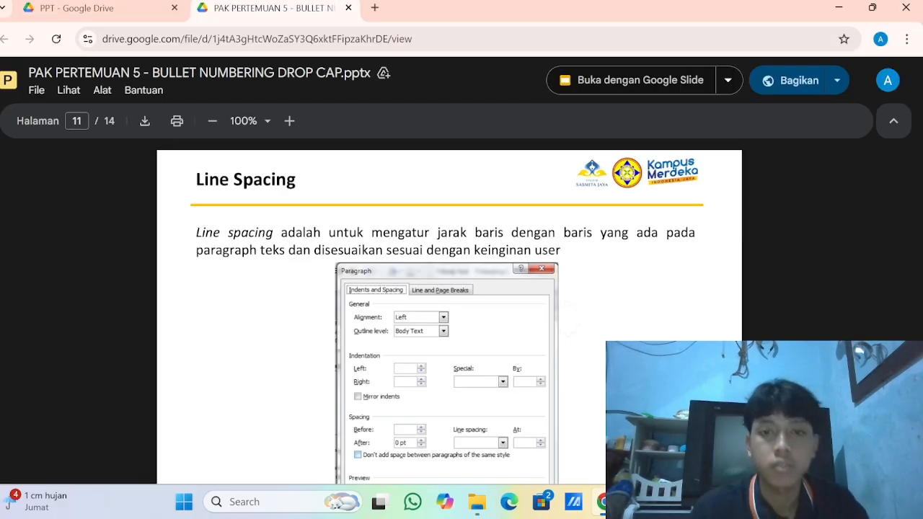
scroll(449, 289, down, 6)
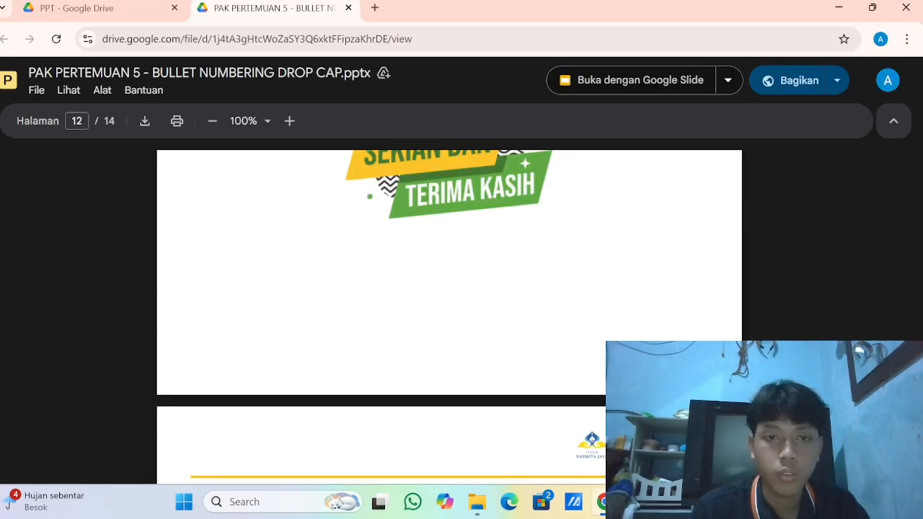
scroll(448, 317, up, 6)
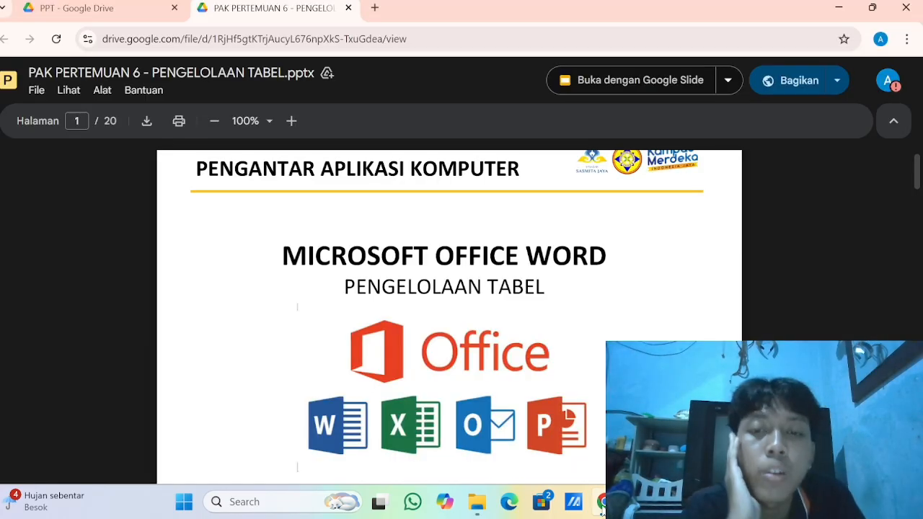
Read the Definisi Tabel slide on page 2 and the table creation steps on page 3 of the PENGELOLAAN TABEL presentation
scroll(448, 317, down, 5)
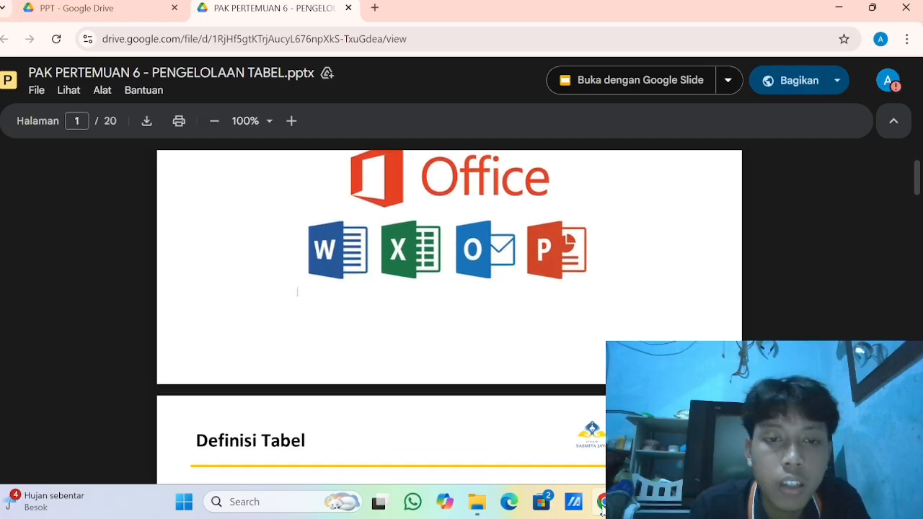
scroll(448, 317, up, 1)
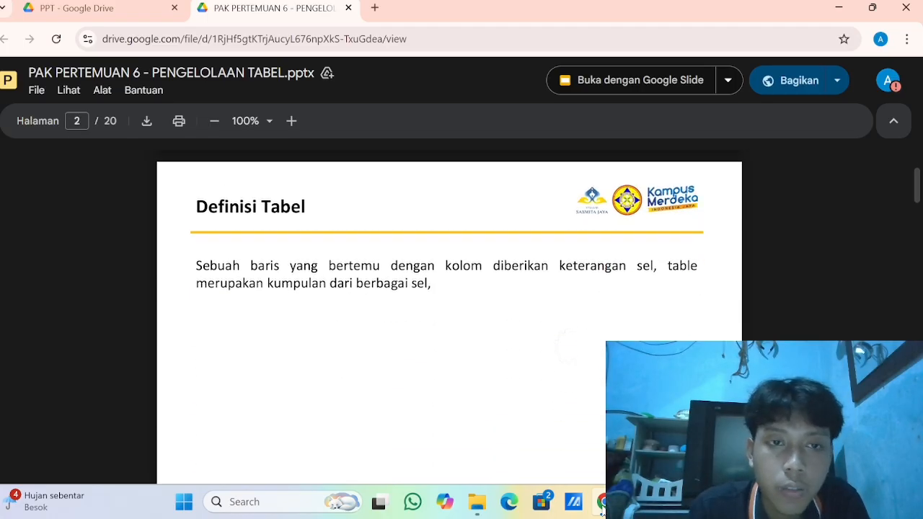
scroll(448, 317, down, 1)
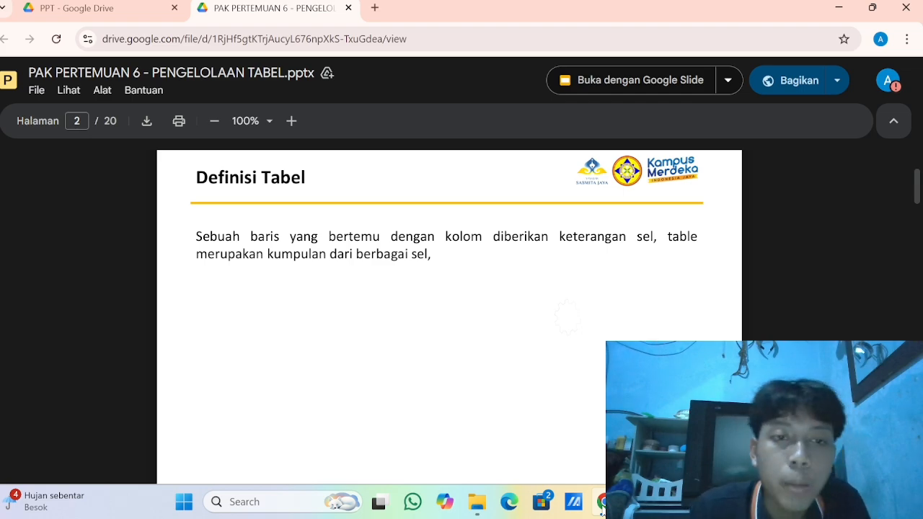
scroll(449, 317, down, 1)
scroll(449, 317, up, 1)
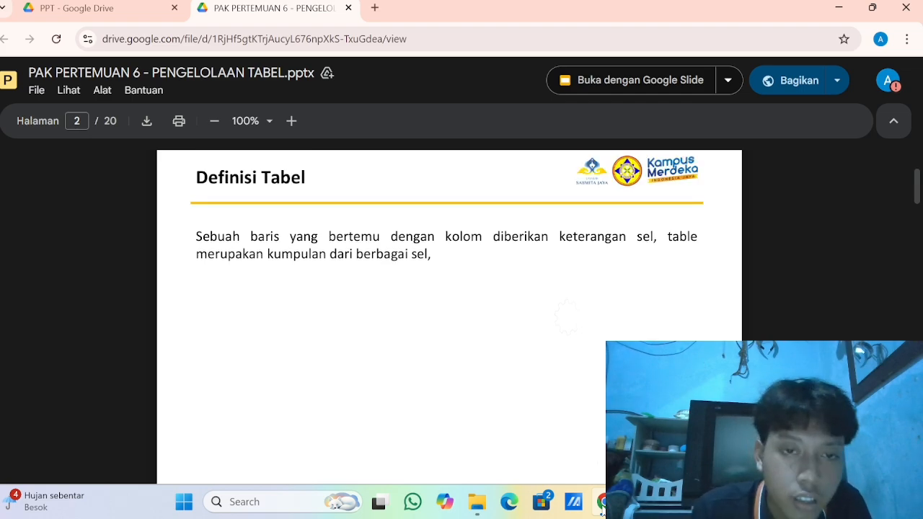
scroll(449, 318, down, 10)
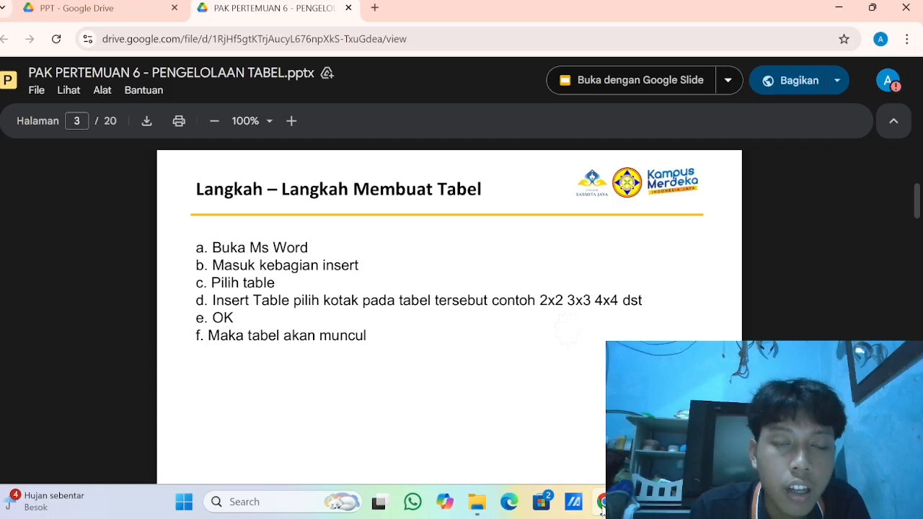
scroll(448, 317, down, 1)
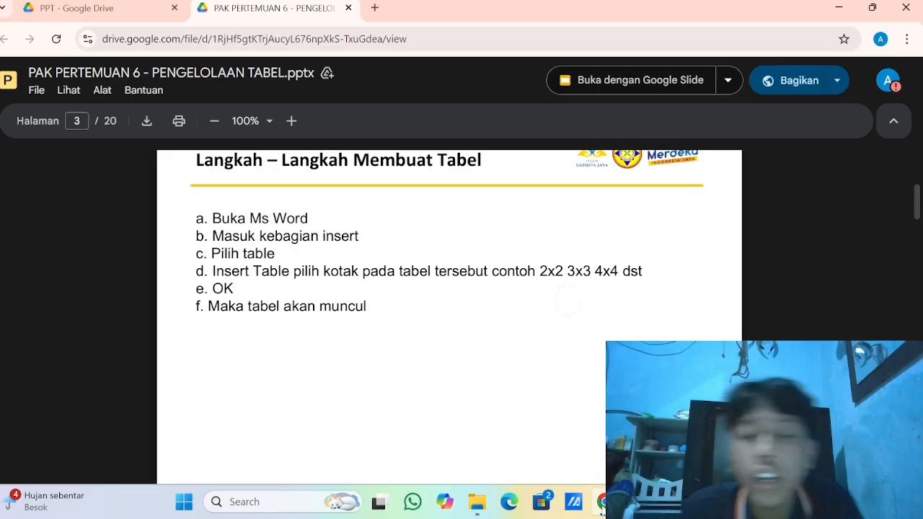
Read the PENGELOLAAN TABEL slides from page 3 to page 8, covering the table exercises and the steps for setting table borders
scroll(448, 317, down, 1)
scroll(449, 317, down, 2)
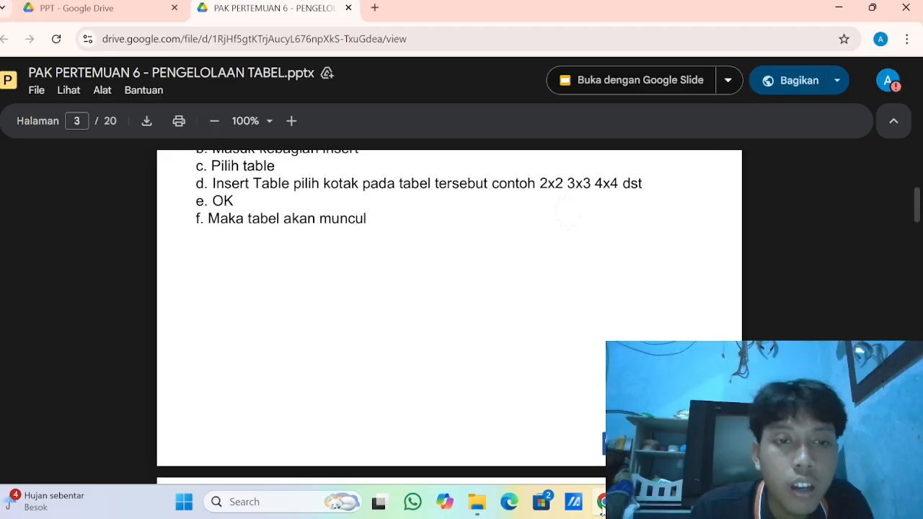
scroll(448, 317, down, 10)
scroll(448, 317, down, 8)
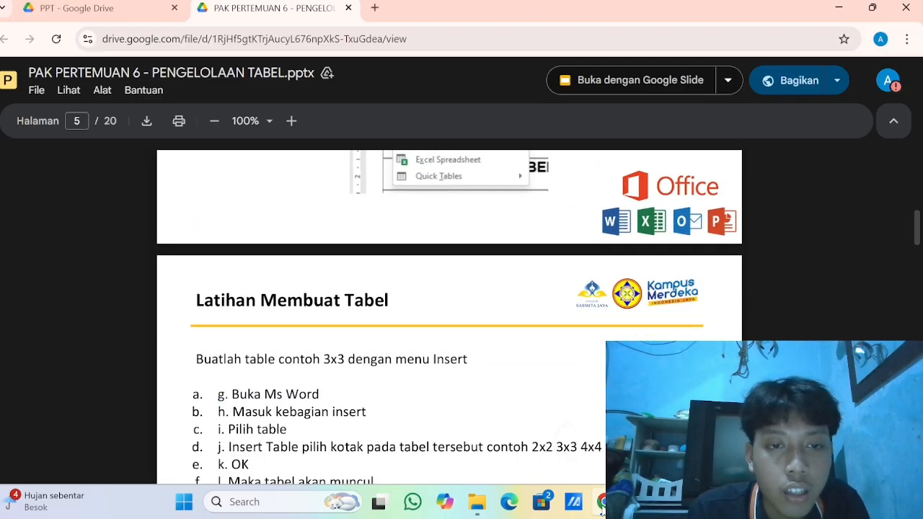
scroll(448, 317, down, 3)
scroll(449, 318, down, 1)
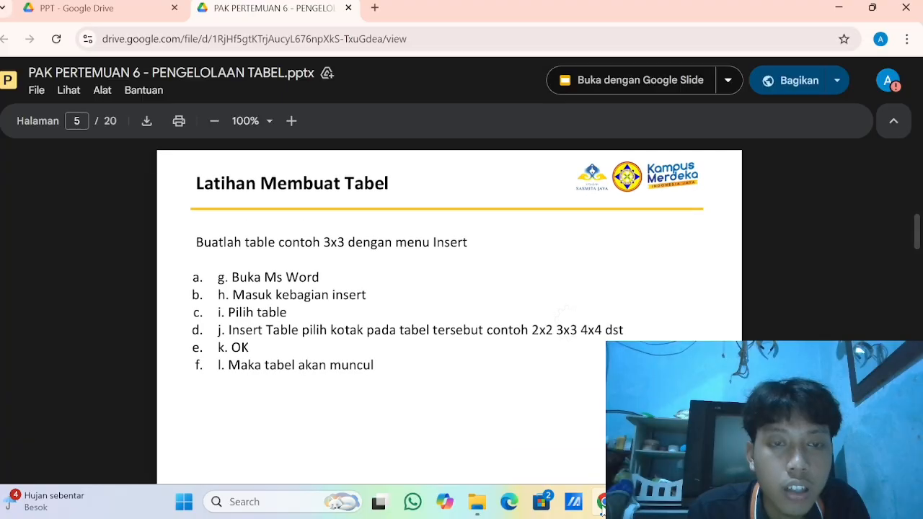
scroll(449, 317, down, 12)
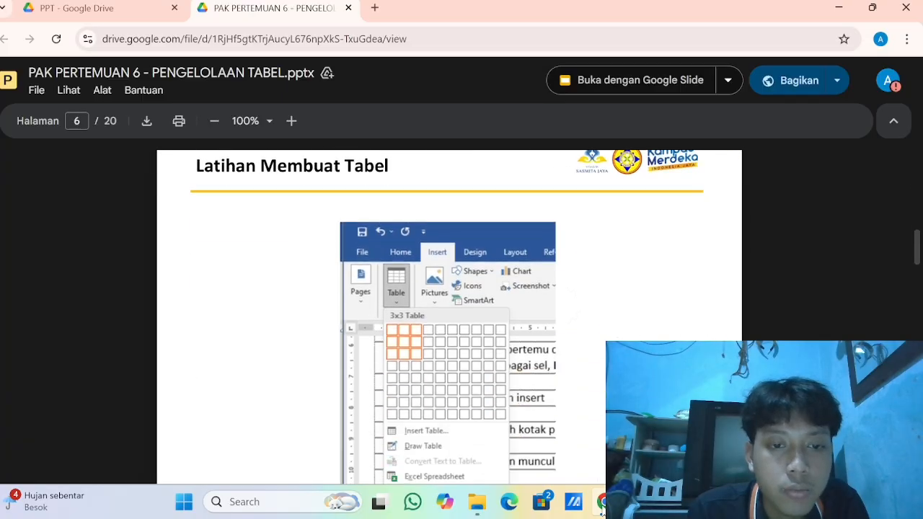
scroll(448, 317, down, 12)
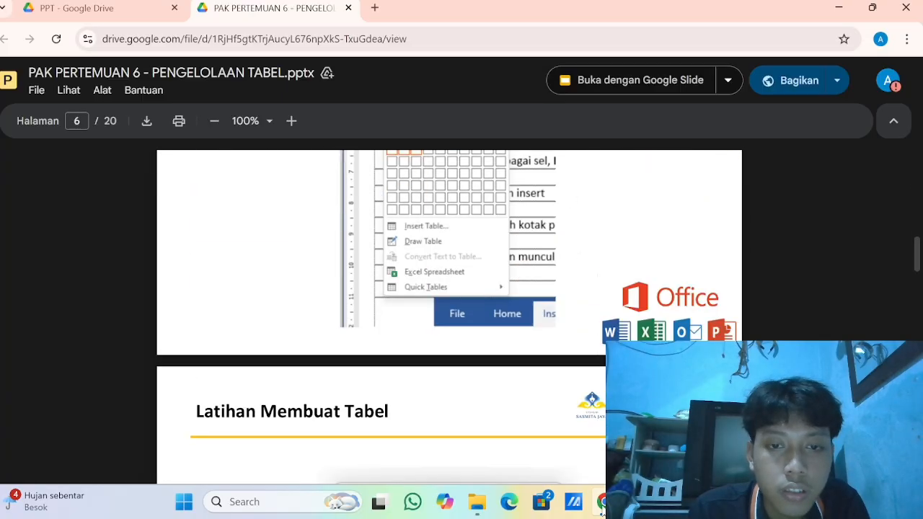
scroll(448, 317, up, 2)
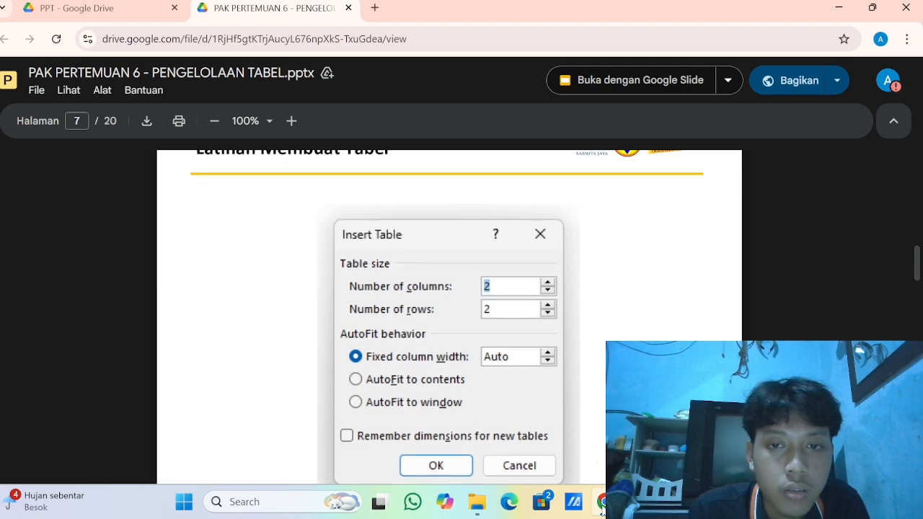
scroll(448, 318, down, 10)
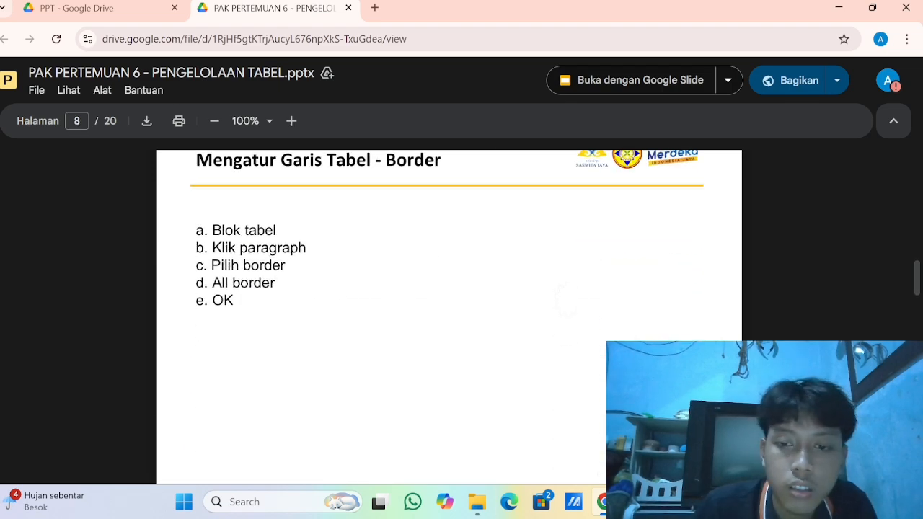
Switch to the Word document and insert a 3x3 table on the blank page
mouse_move(663, 502)
click(649, 432)
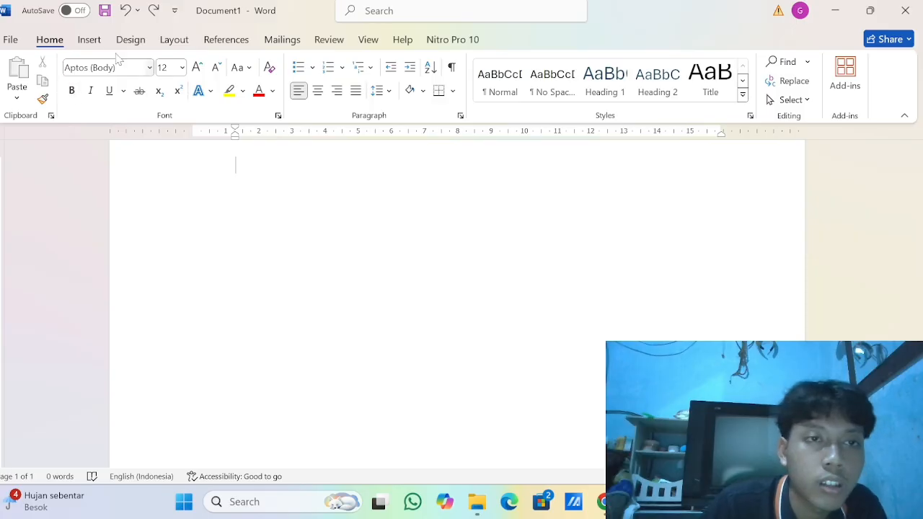
click(94, 41)
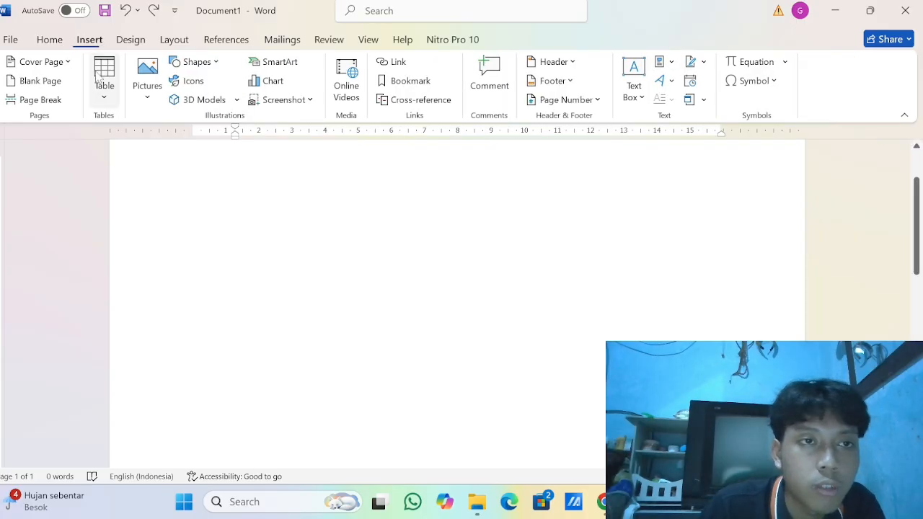
click(105, 99)
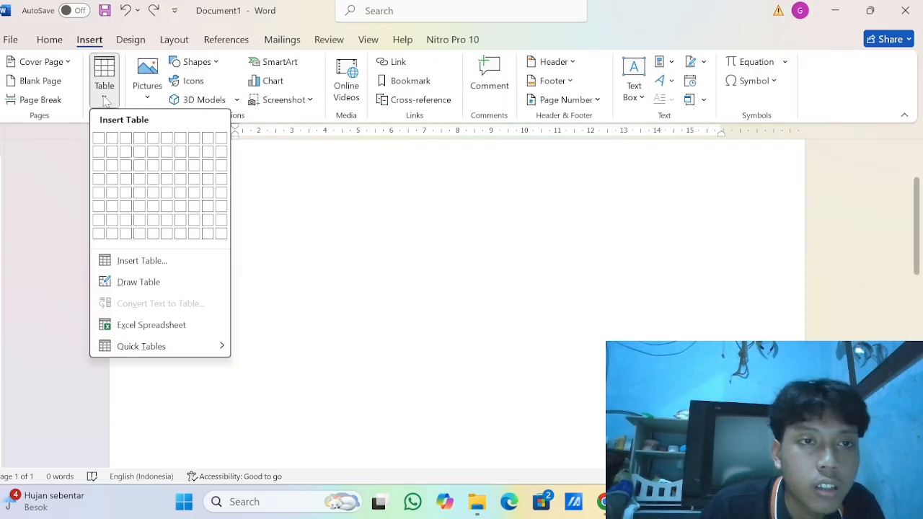
click(127, 166)
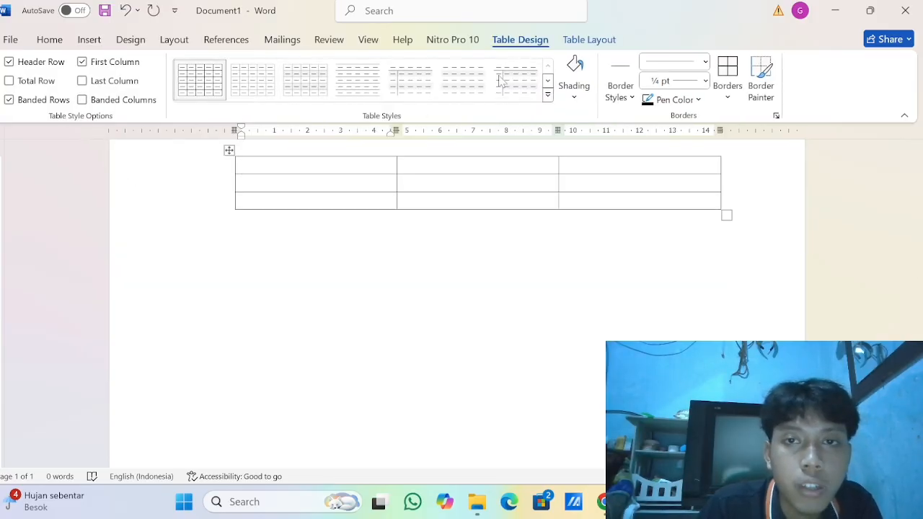
Try the black-header grid style on the table, look over the shading and border style choices, and restore the plain grid style
click(547, 95)
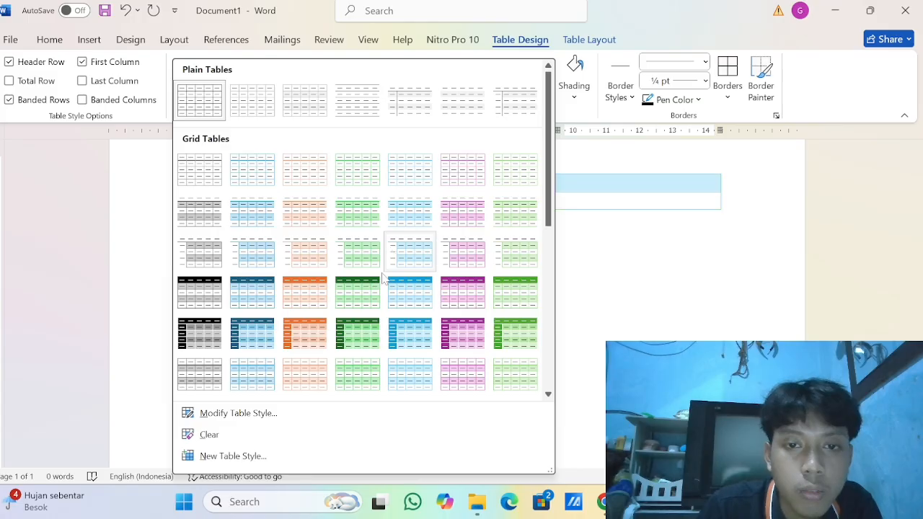
click(196, 301)
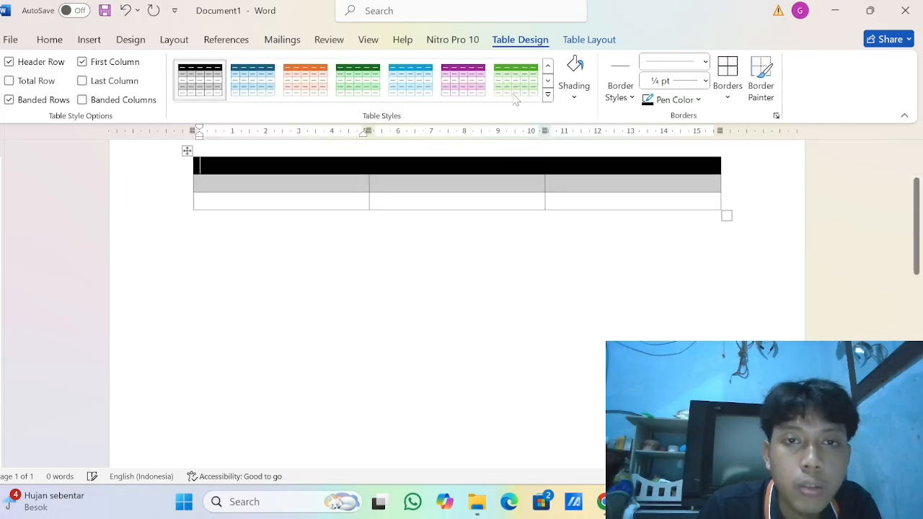
click(574, 93)
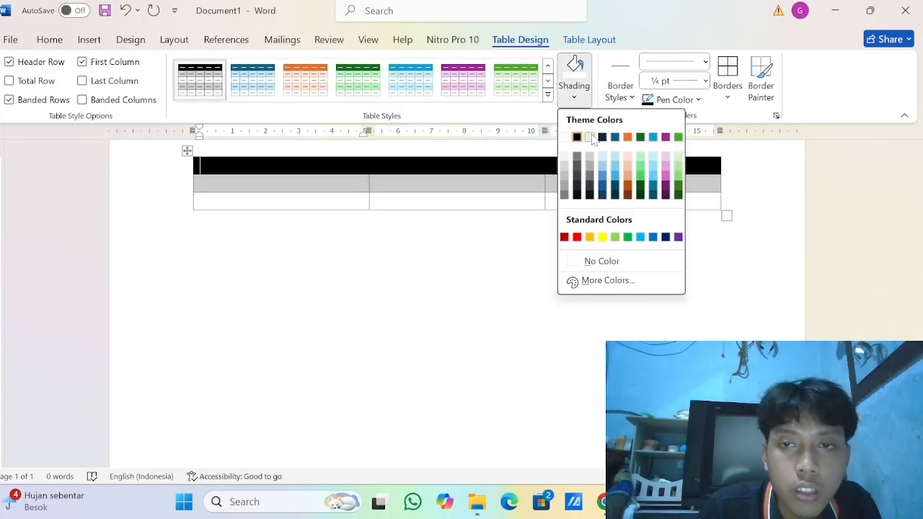
click(442, 312)
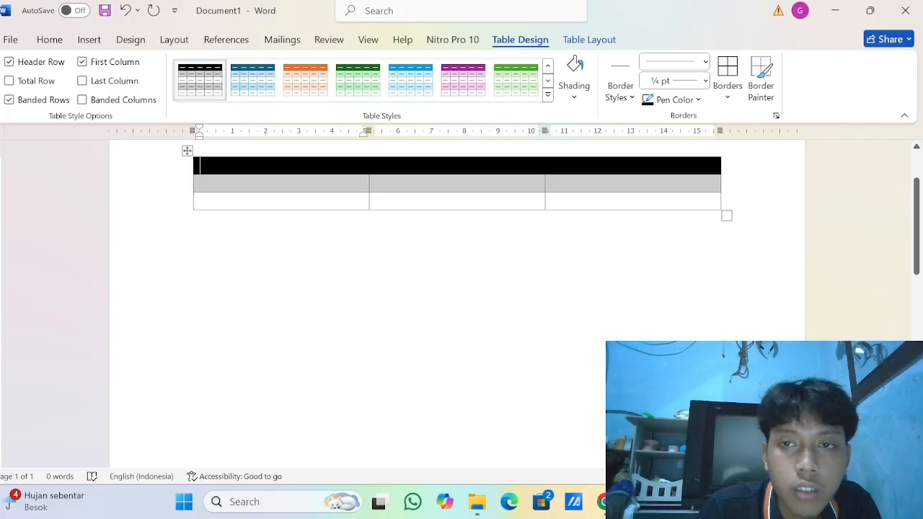
click(621, 100)
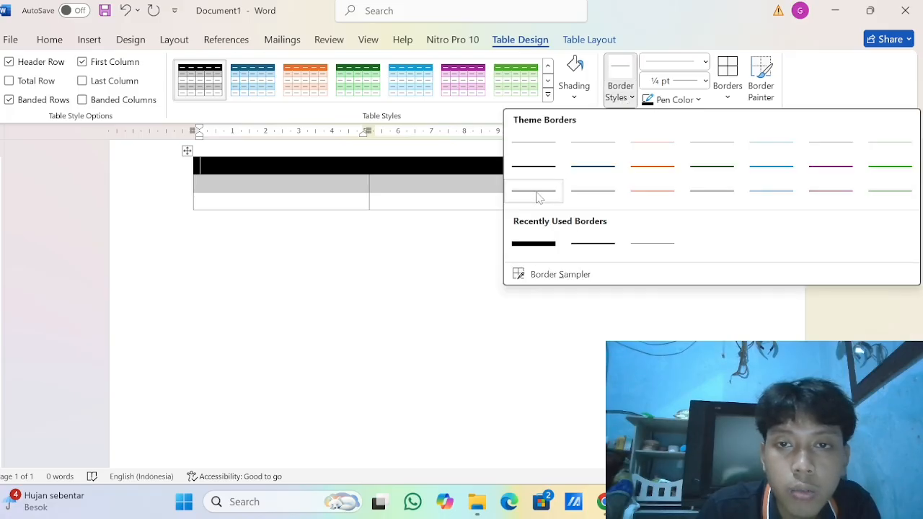
click(428, 253)
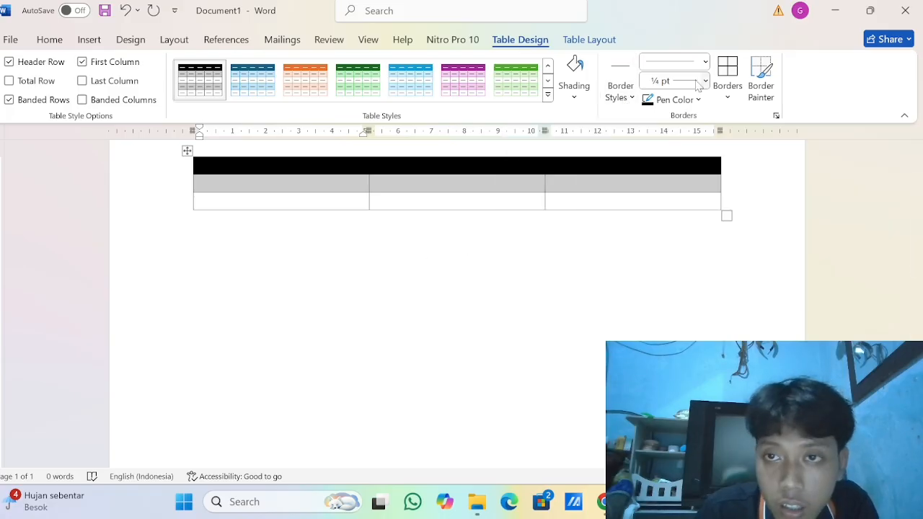
click(549, 96)
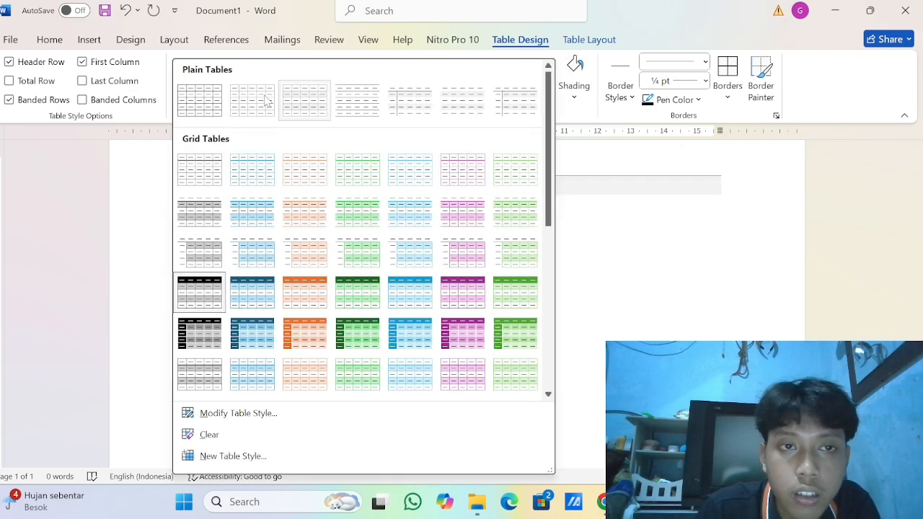
click(201, 101)
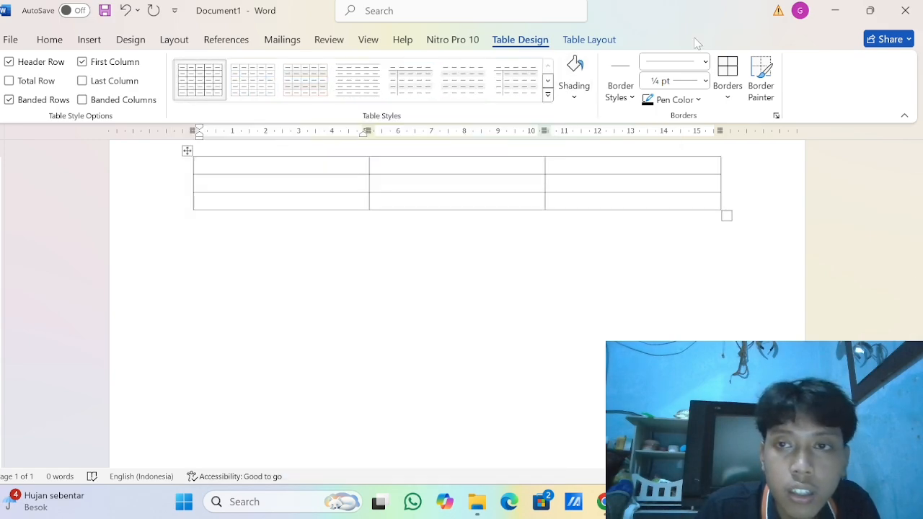
Choose the solid black theme border style, set its line weight to 4 ½ pt, and leave the Border Painter active
click(631, 90)
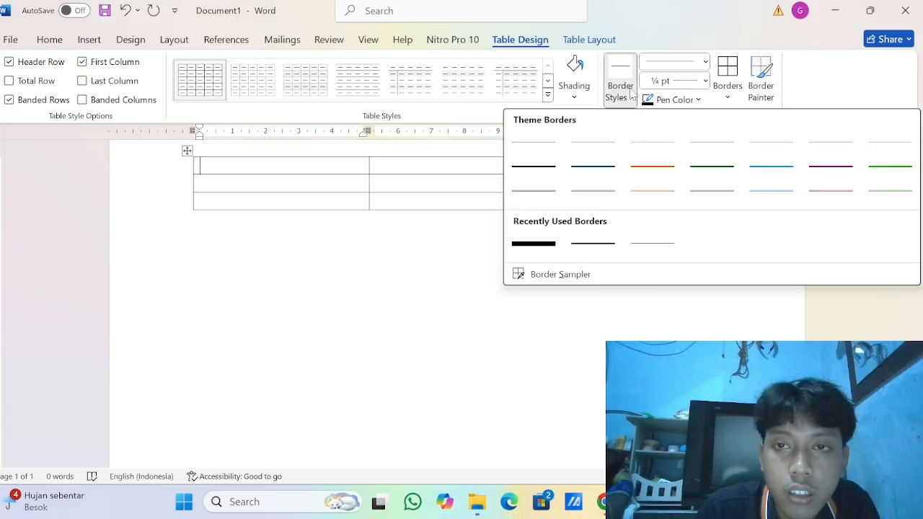
click(550, 165)
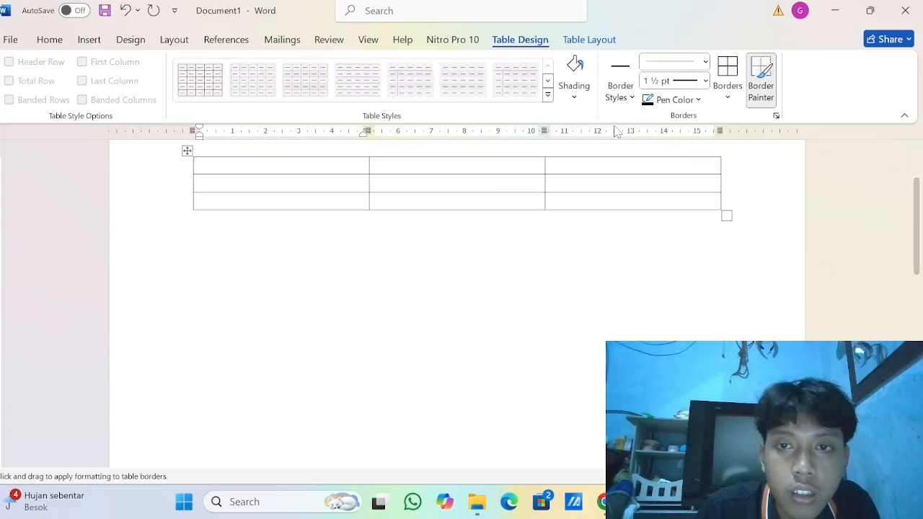
click(705, 82)
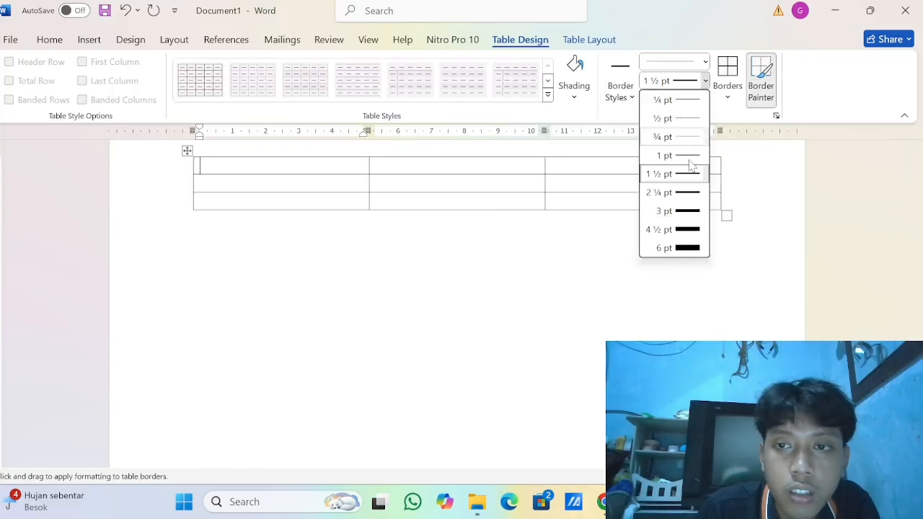
click(685, 229)
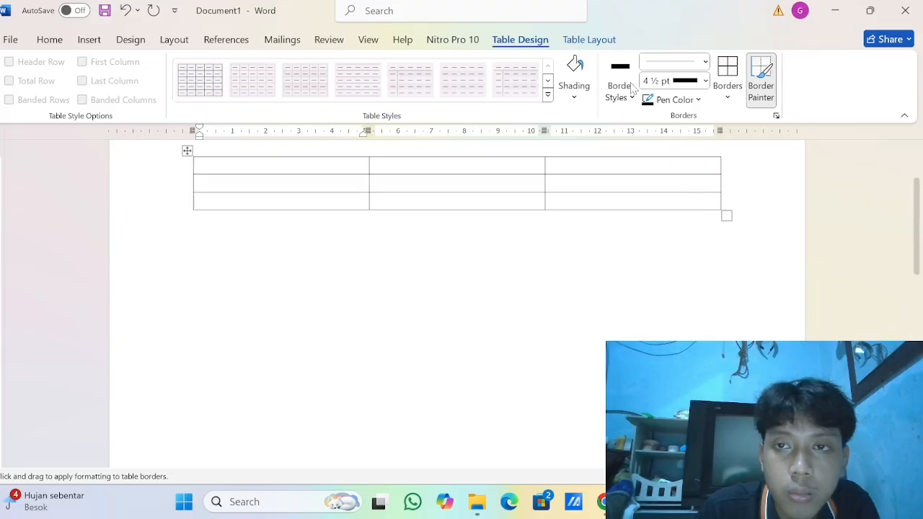
click(768, 95)
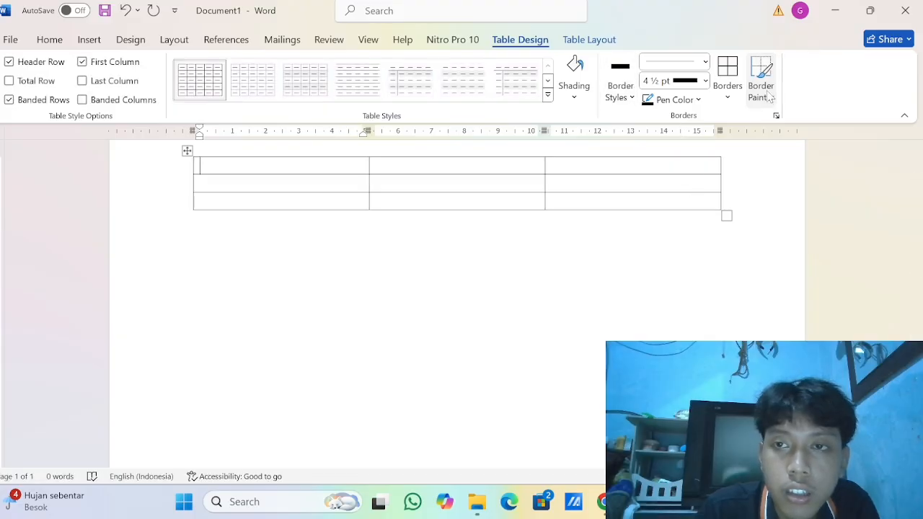
click(769, 96)
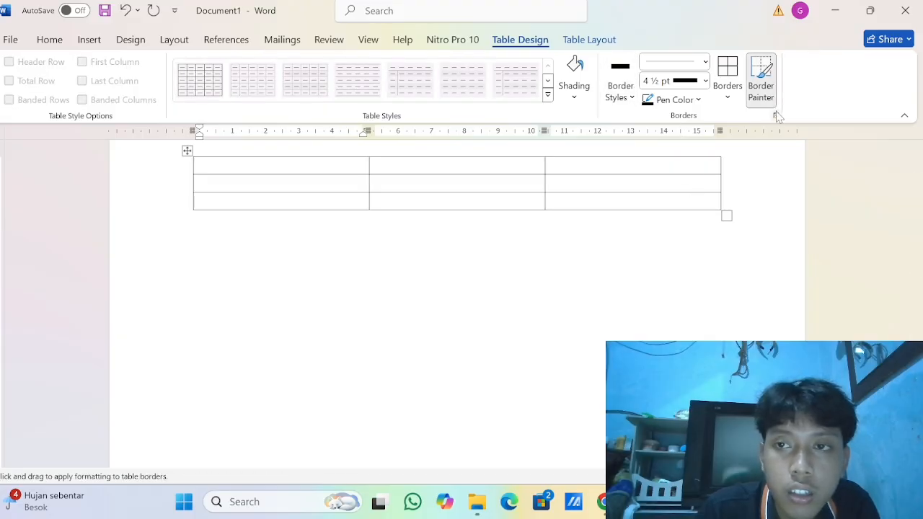
Try the Box, All and Grid settings for the table in Borders and Shading, and close the dialog without applying them
click(776, 115)
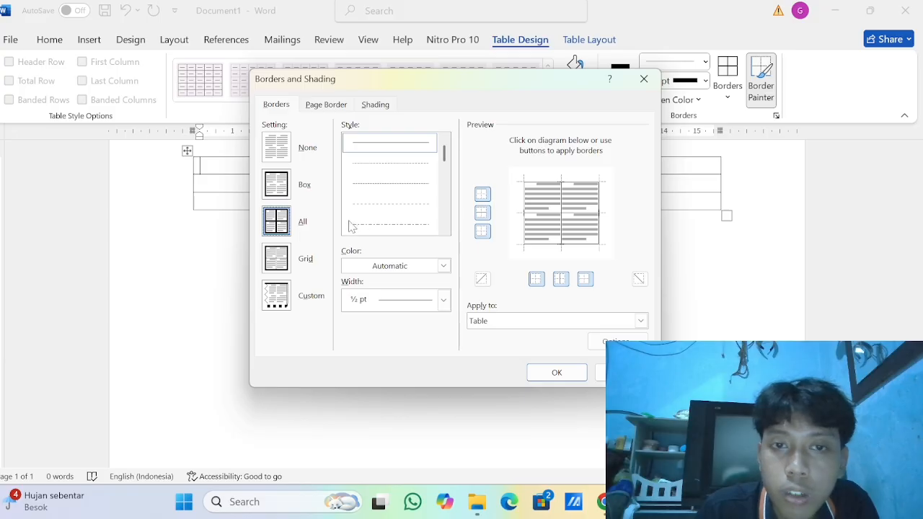
click(285, 191)
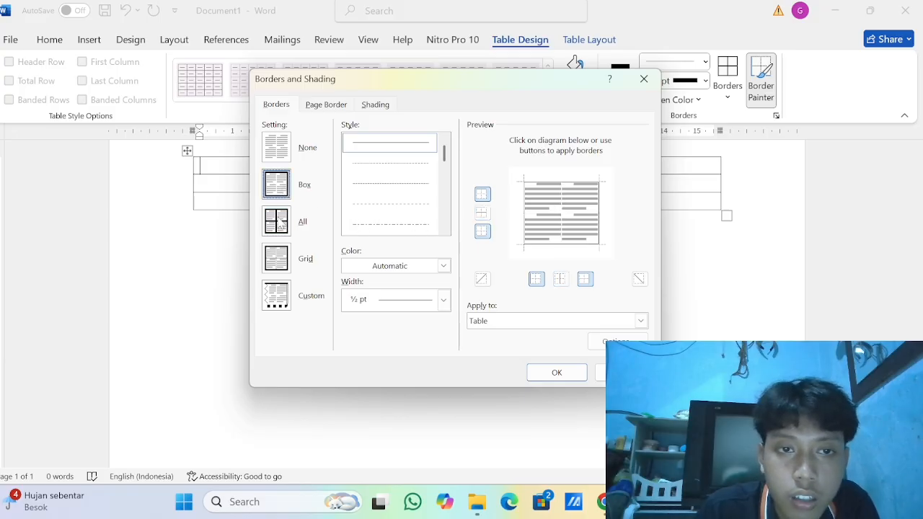
click(280, 223)
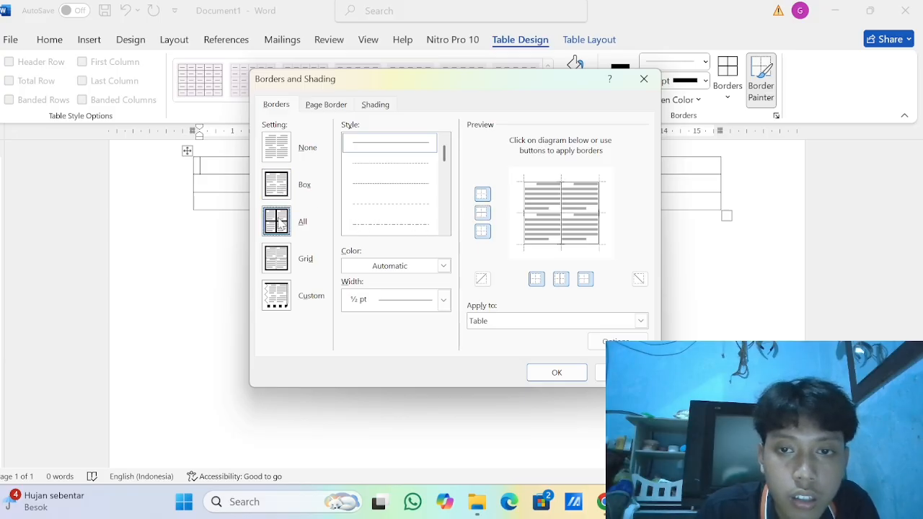
click(282, 253)
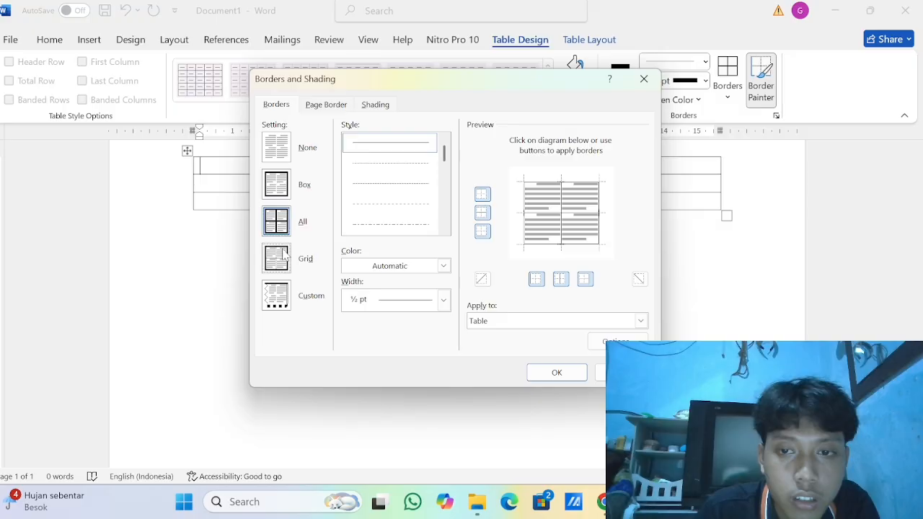
click(287, 222)
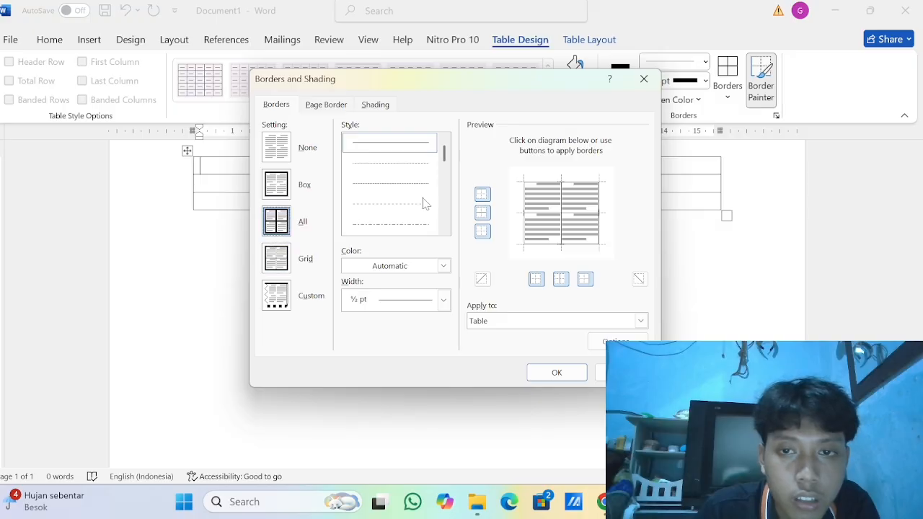
click(561, 209)
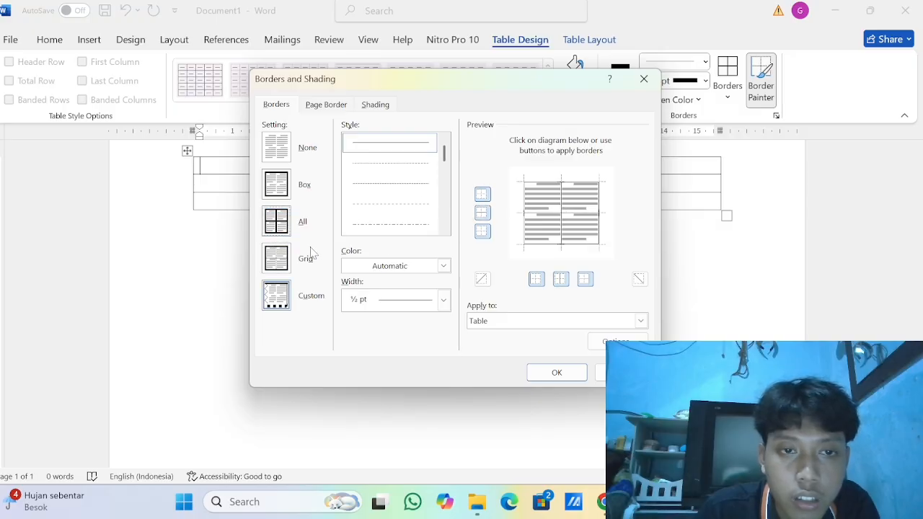
click(283, 255)
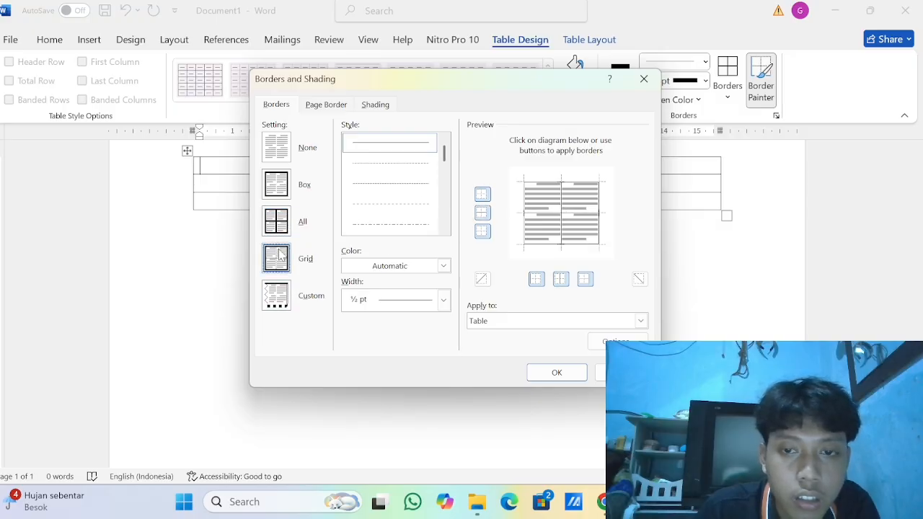
click(647, 85)
Set the line weight to 4 ½ pt and apply All borders with a 4 ½ pt width to the whole table through Borders and Shading
click(705, 81)
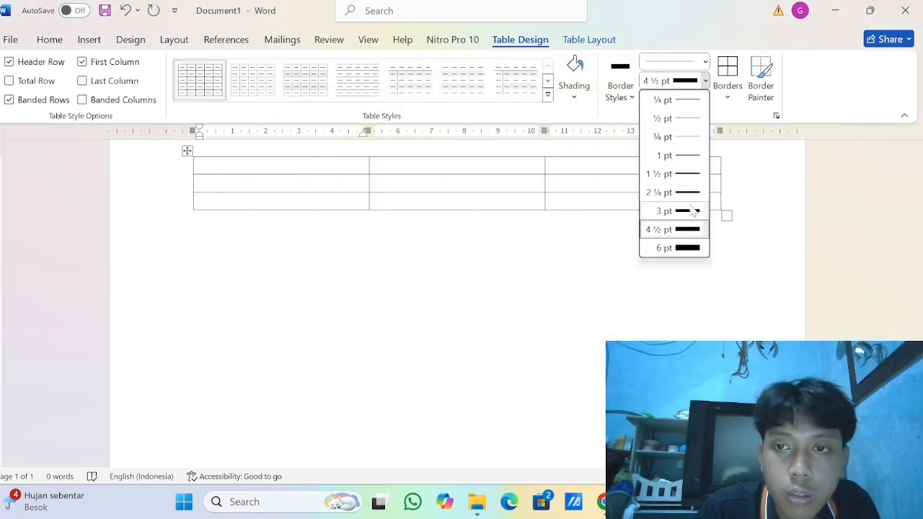
click(687, 230)
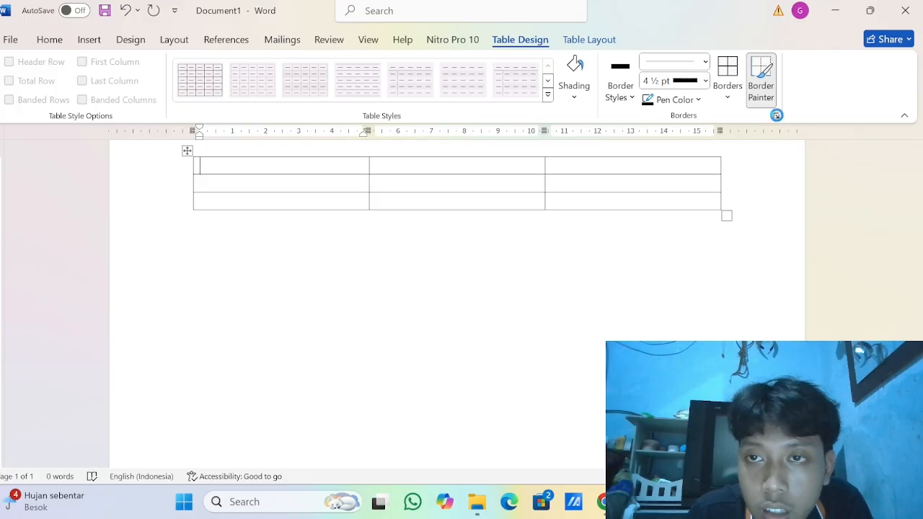
click(775, 116)
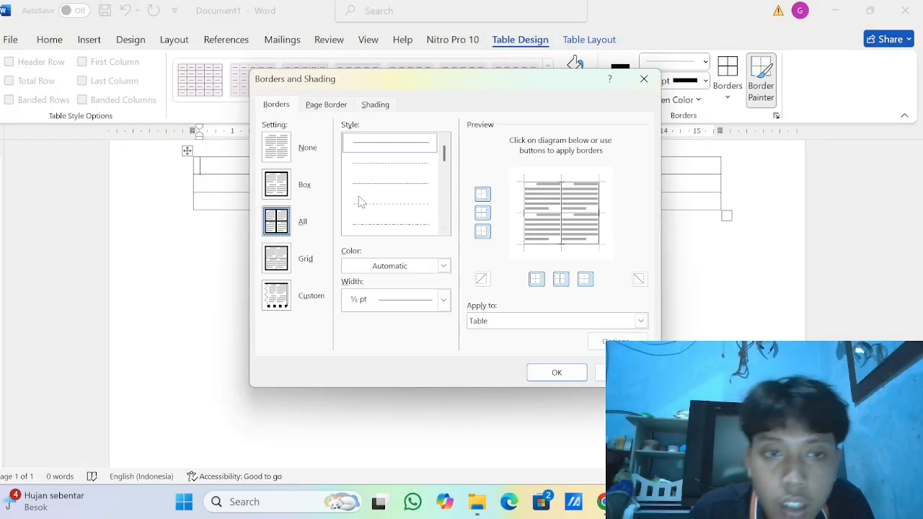
click(274, 180)
click(276, 218)
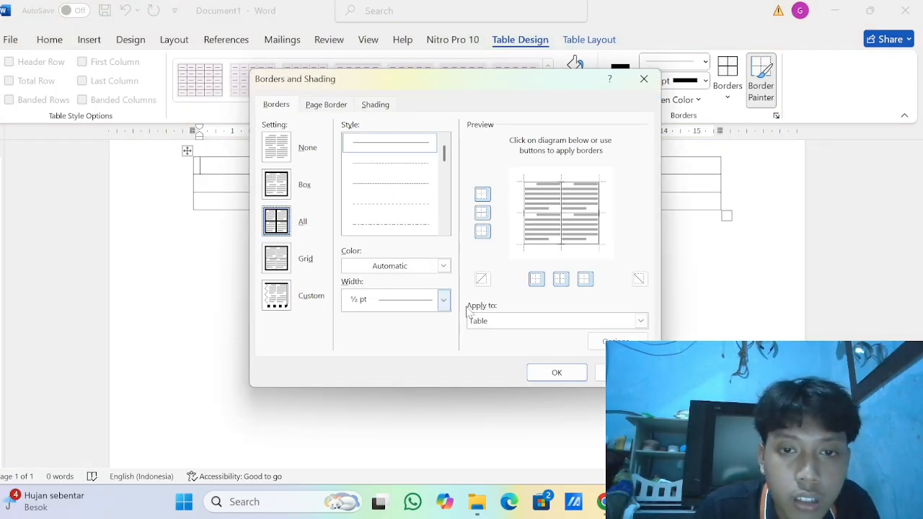
click(444, 300)
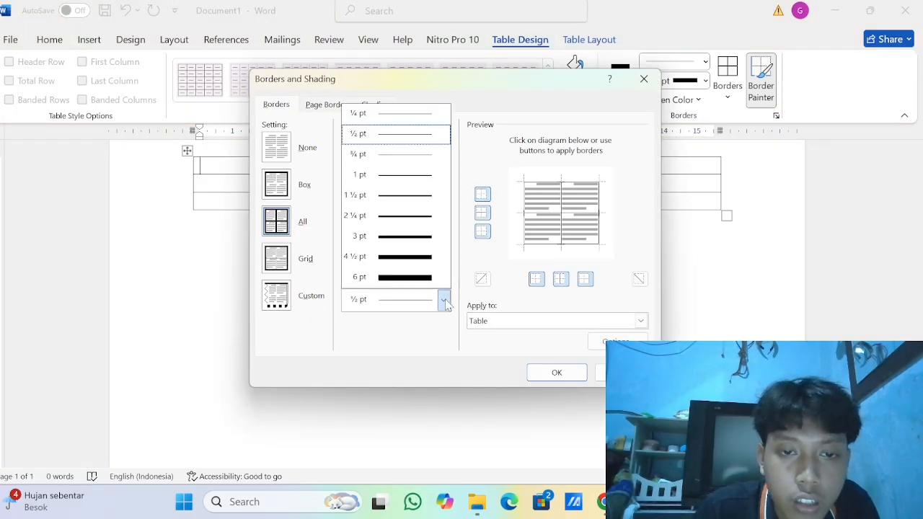
click(422, 266)
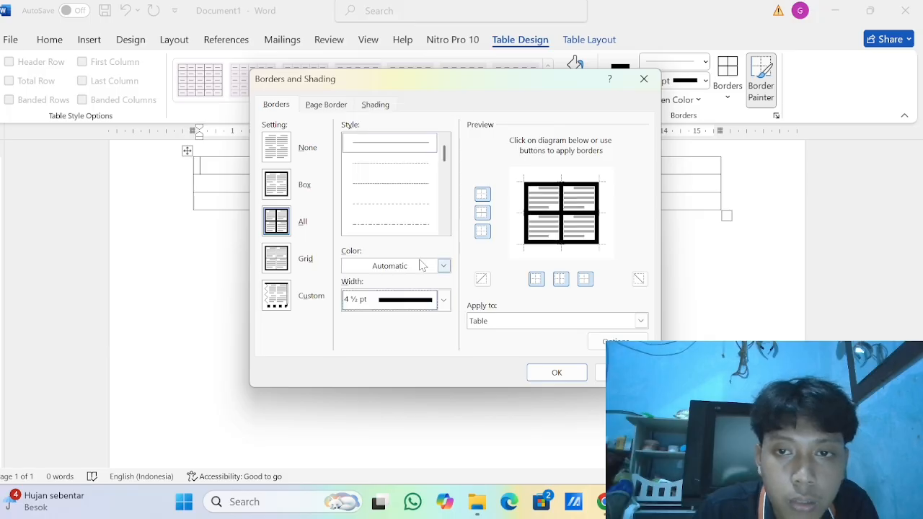
click(557, 372)
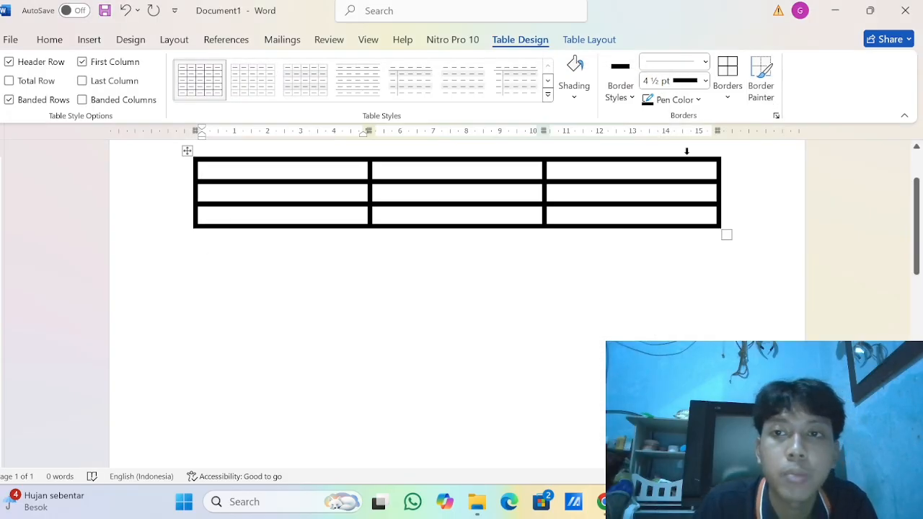
Look over the table's border placement choices, and switch to the mail merge slides in the browser to view the Pengertian Mail Merge page
click(726, 94)
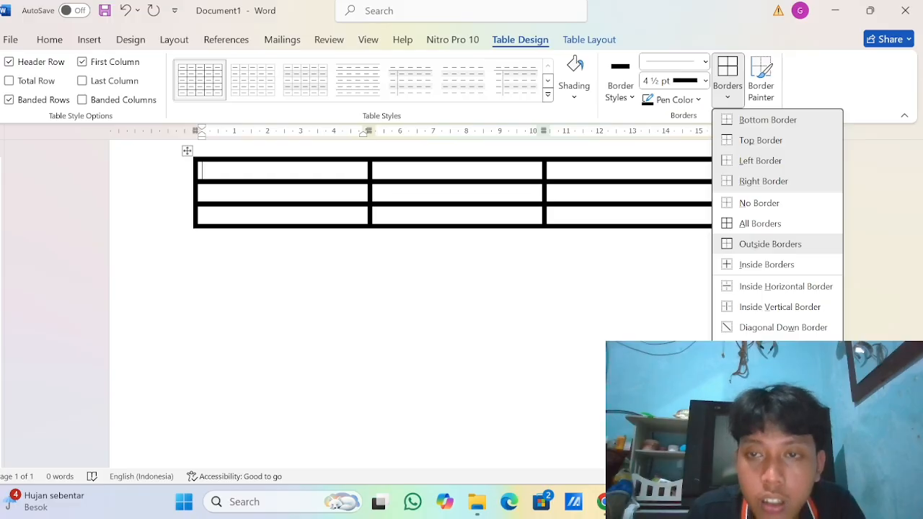
key(Escape)
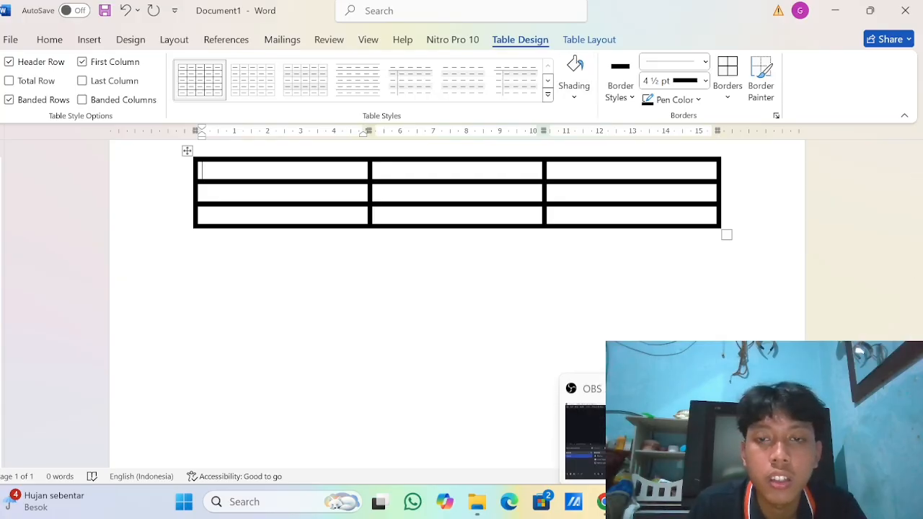
click(633, 502)
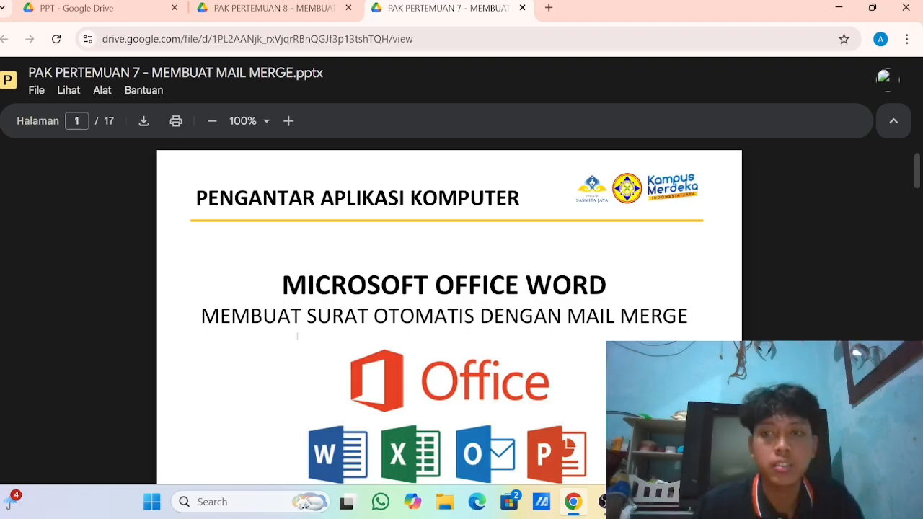
drag(918, 181, 917, 194)
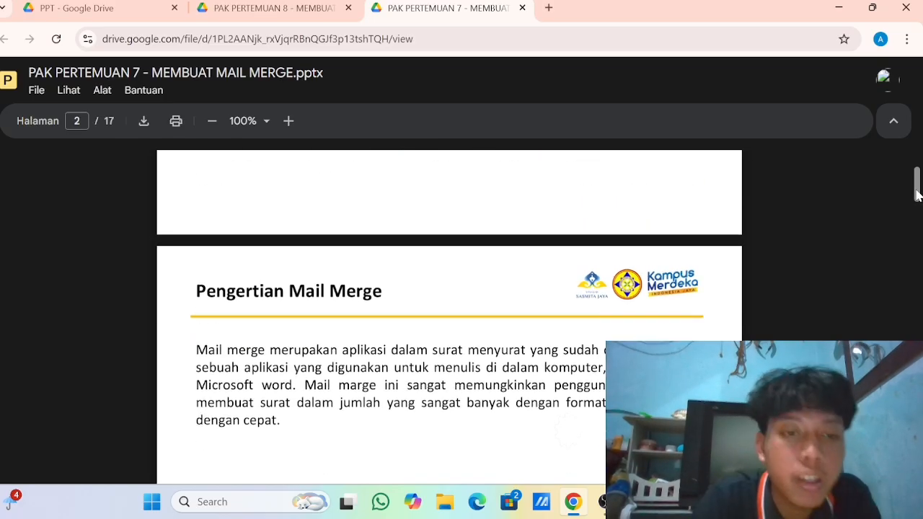
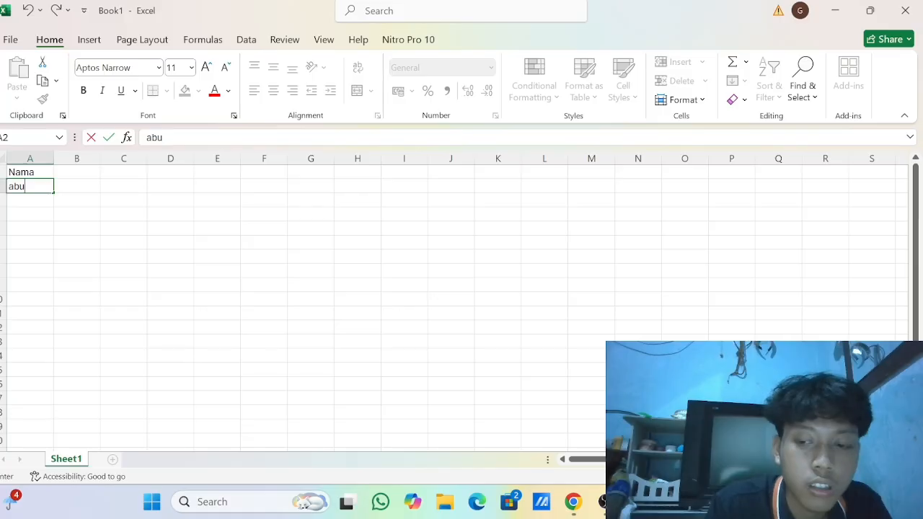
Fill cells A2 to A5 under the Nama heading with four people's first names
key(Return)
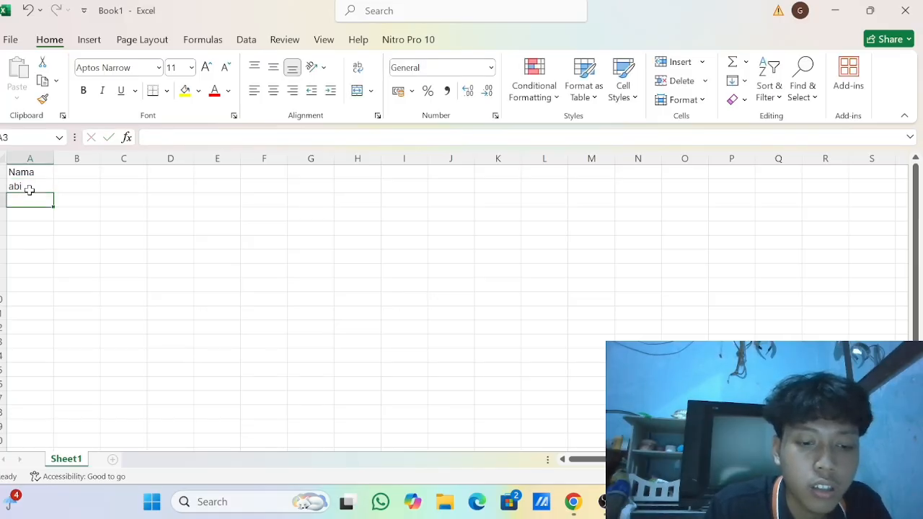
text(abu)
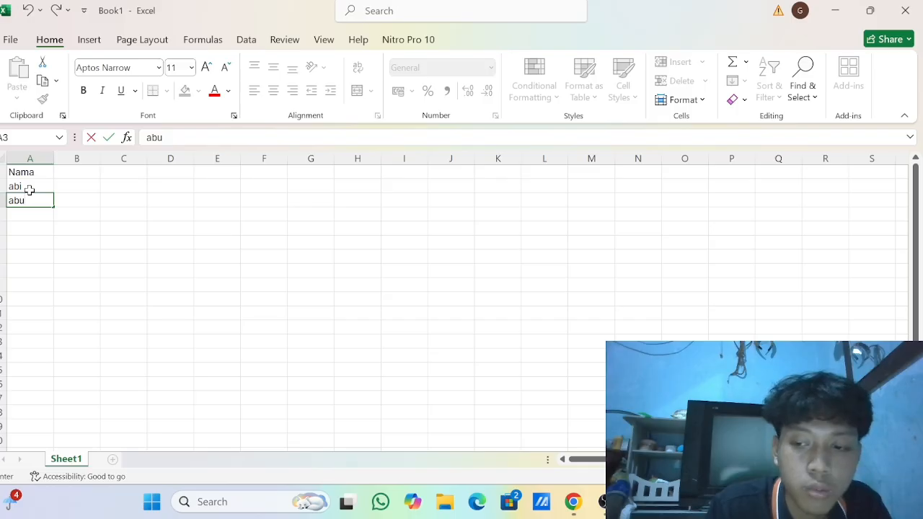
key(Return)
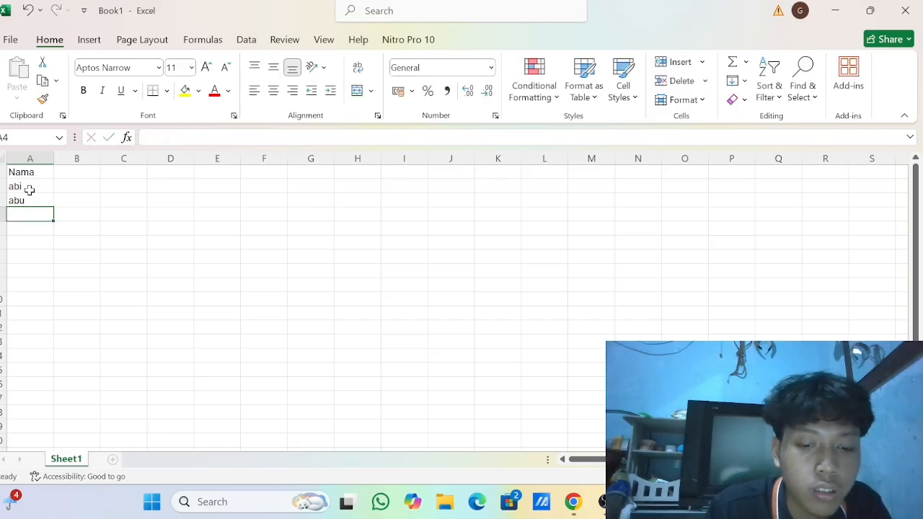
text(ana)
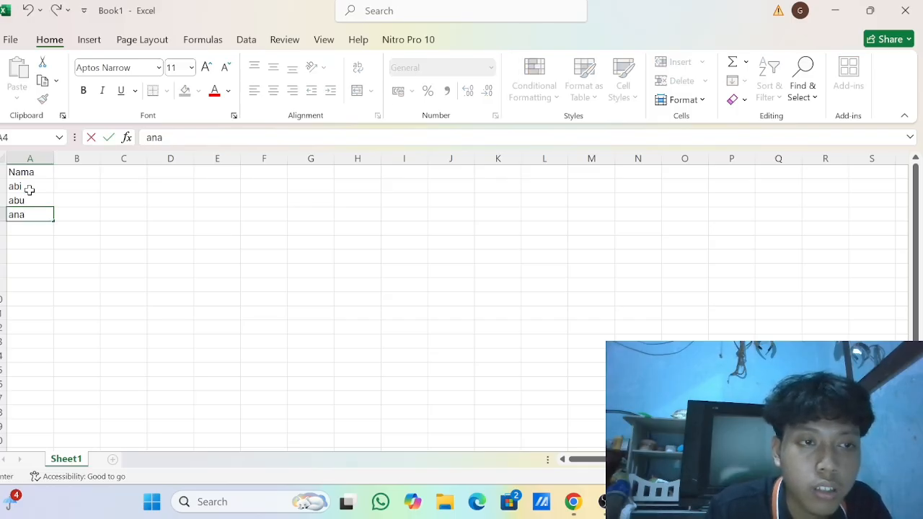
key(Up)
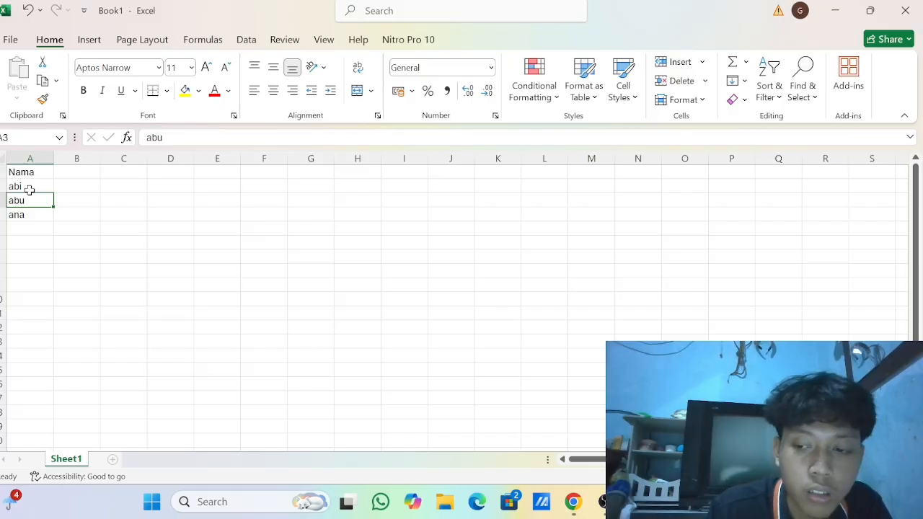
key(Down)
key(Down)
text(ani)
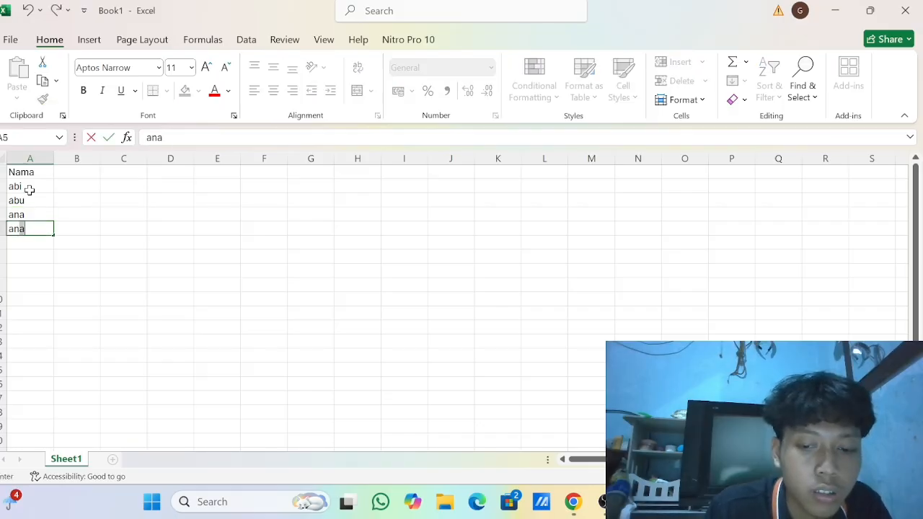
Head column B with sebagai and enter penyanyi in B2 and pelukis in B3
click(90, 171)
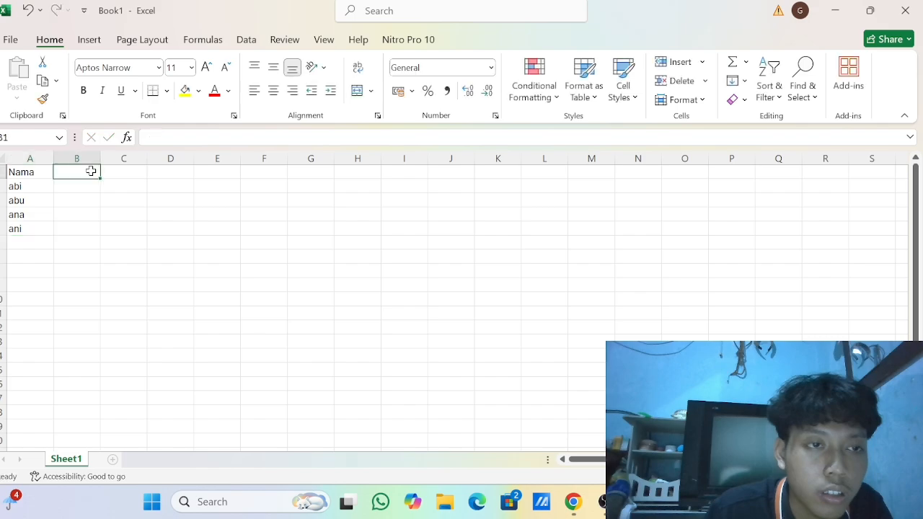
text(s)
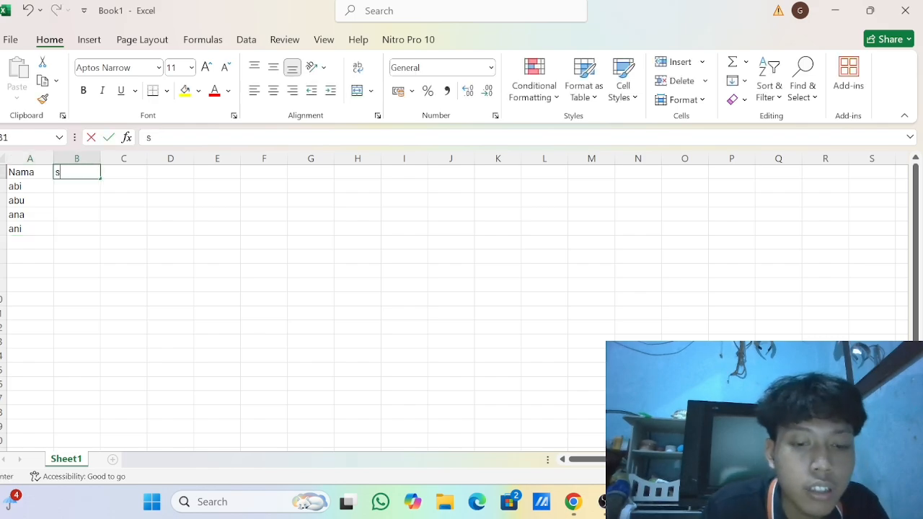
text(ebagai)
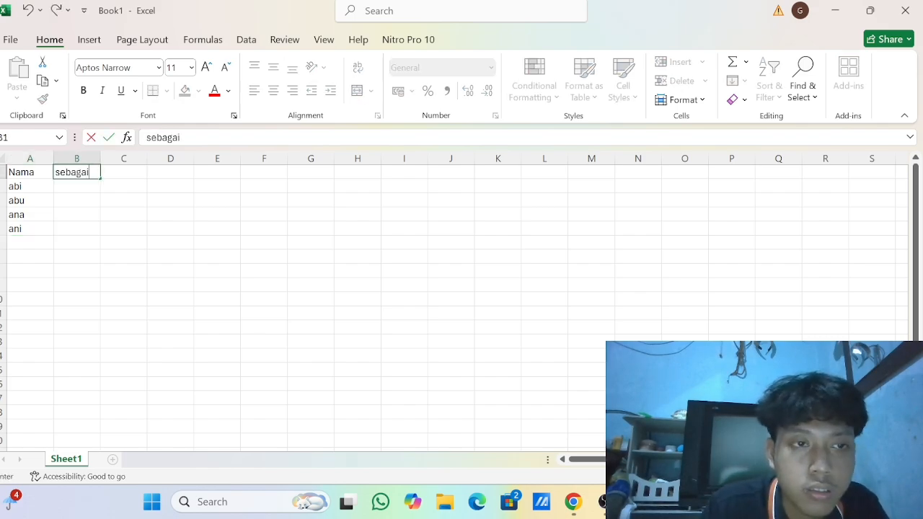
key(Return)
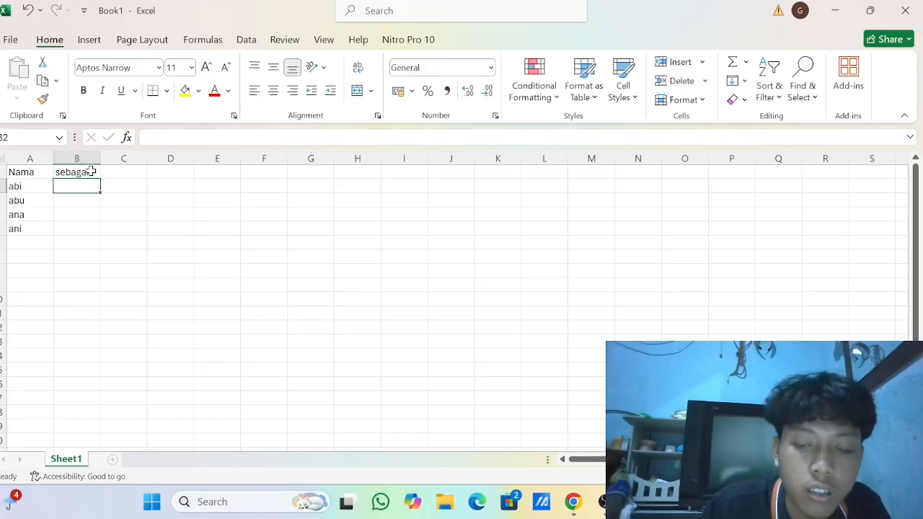
text(pen)
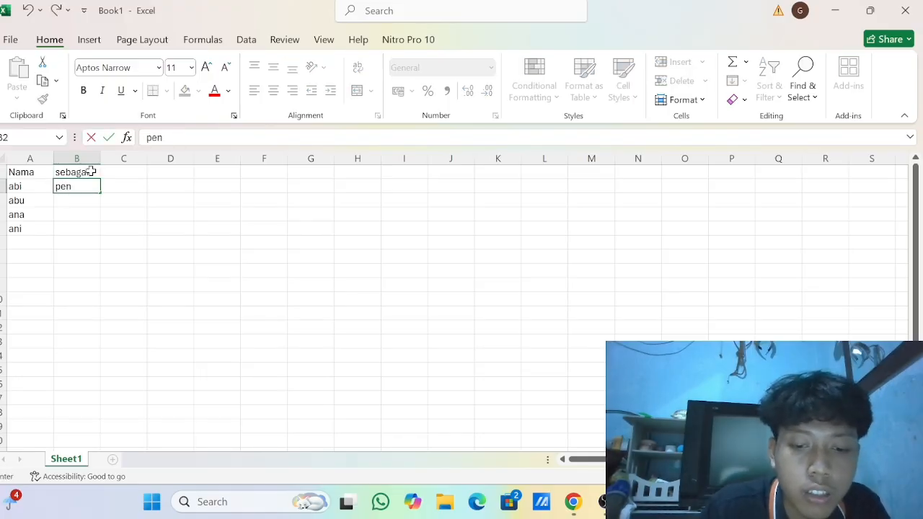
text(yanyi)
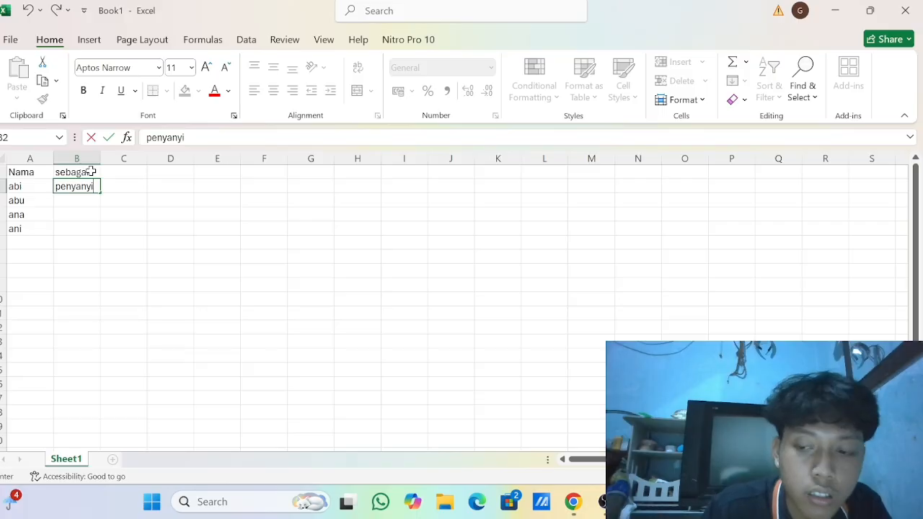
key(Return)
text(pel)
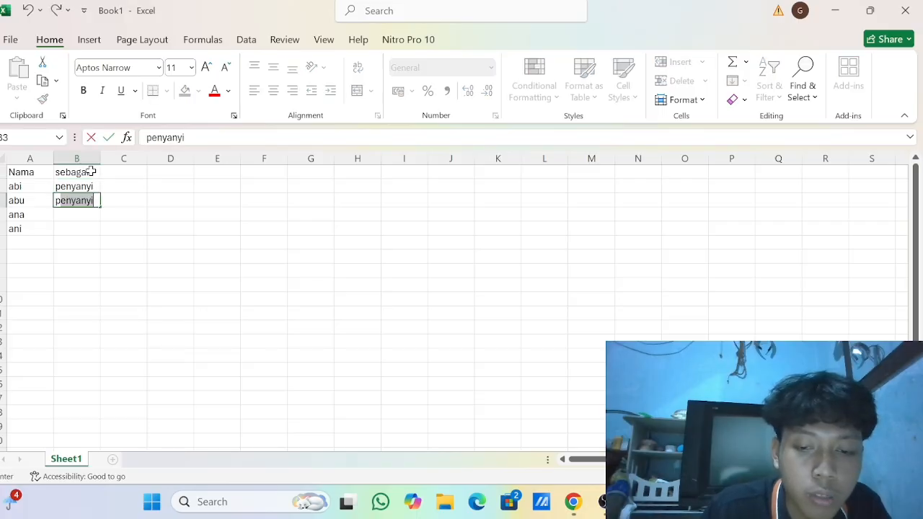
text(ukis)
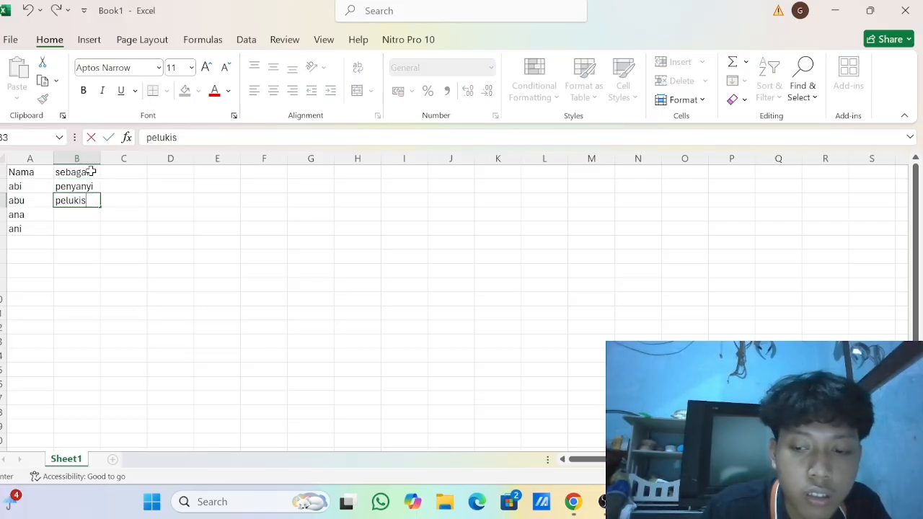
key(Return)
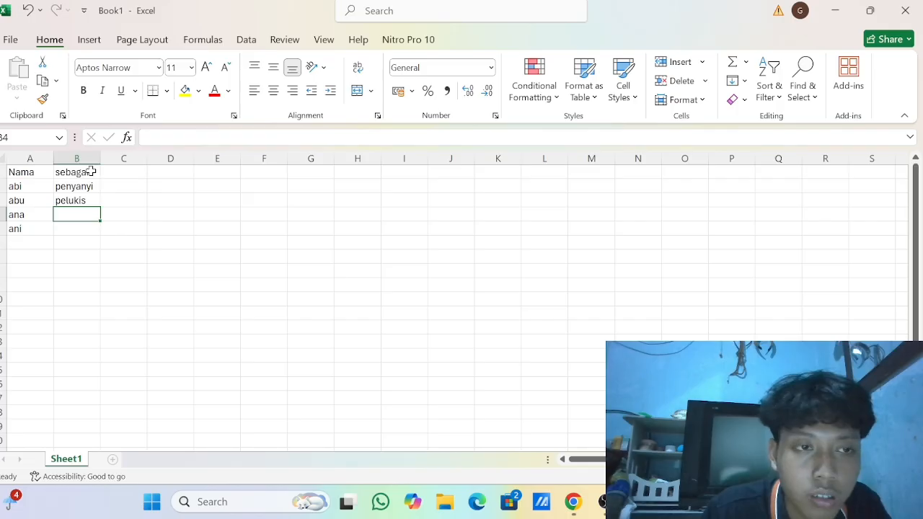
Complete the sebagai column with penyiaran in B4 and artis in B5
text(peny)
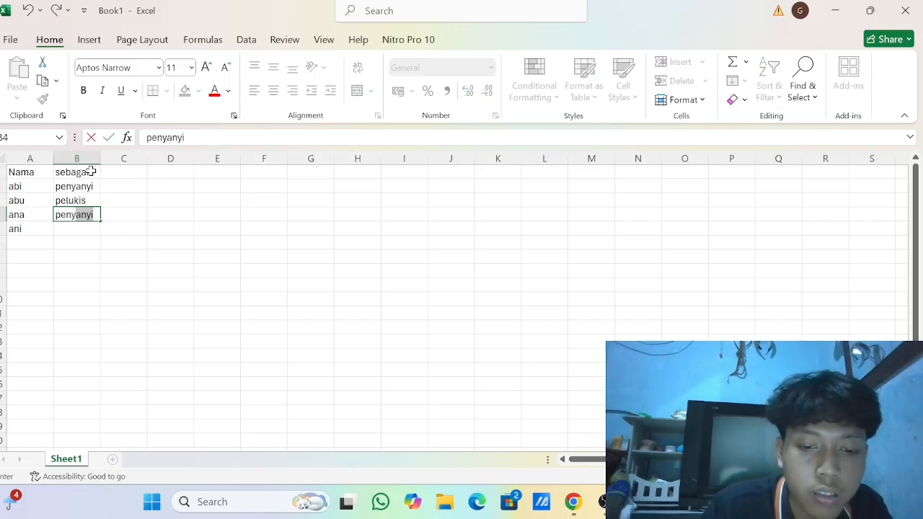
text(aran)
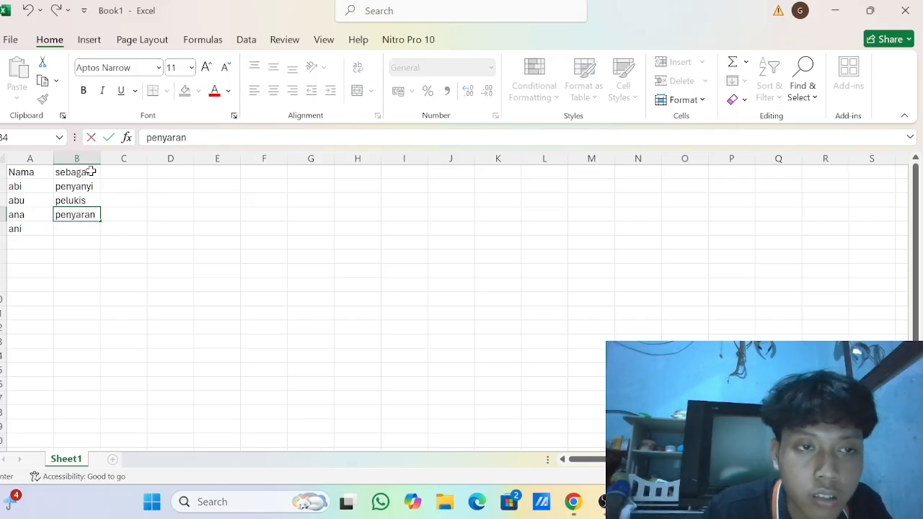
key(BackSpace)
key(BackSpace)
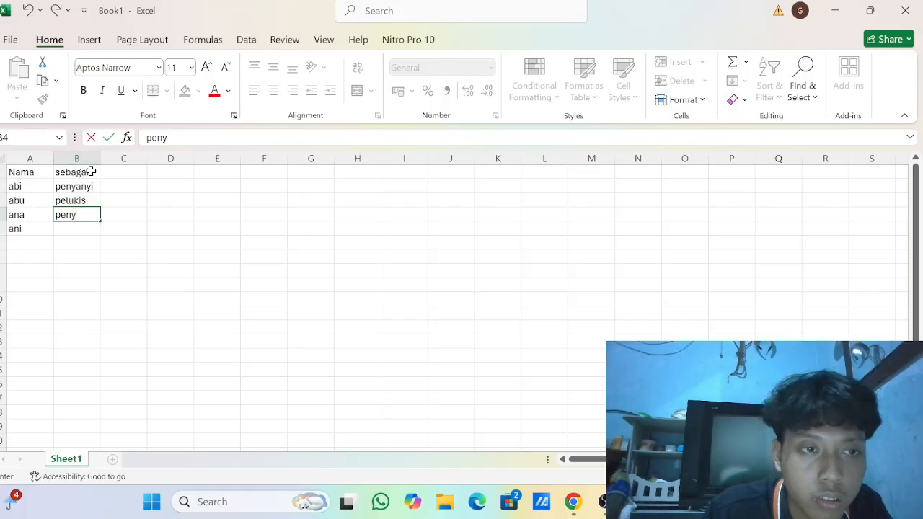
text(ara)
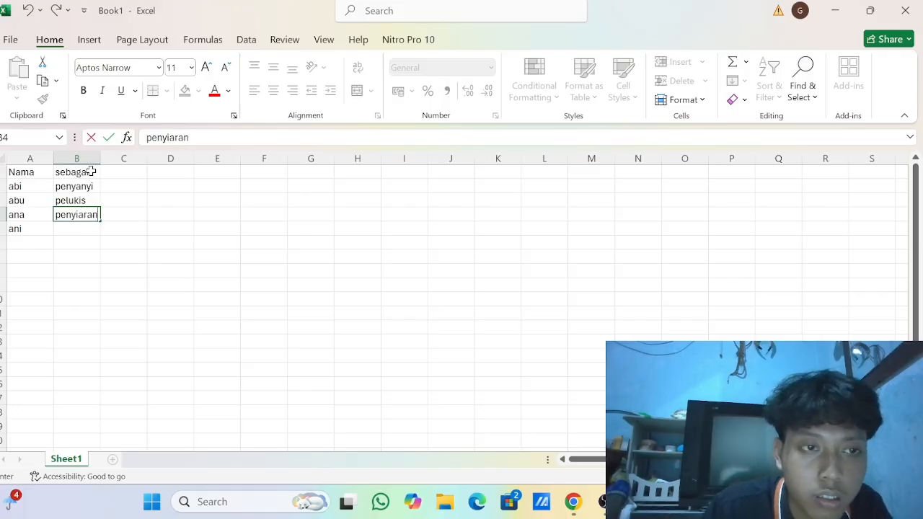
text(n)
key(Return)
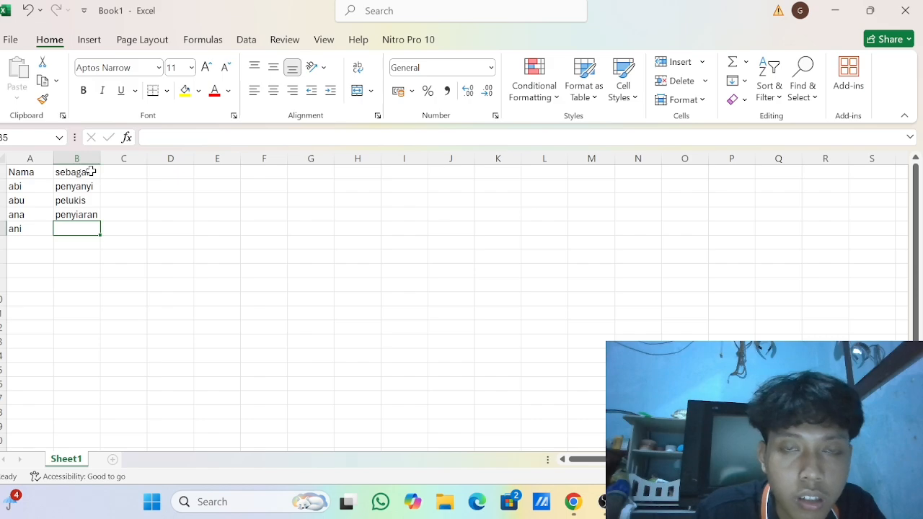
text(artis)
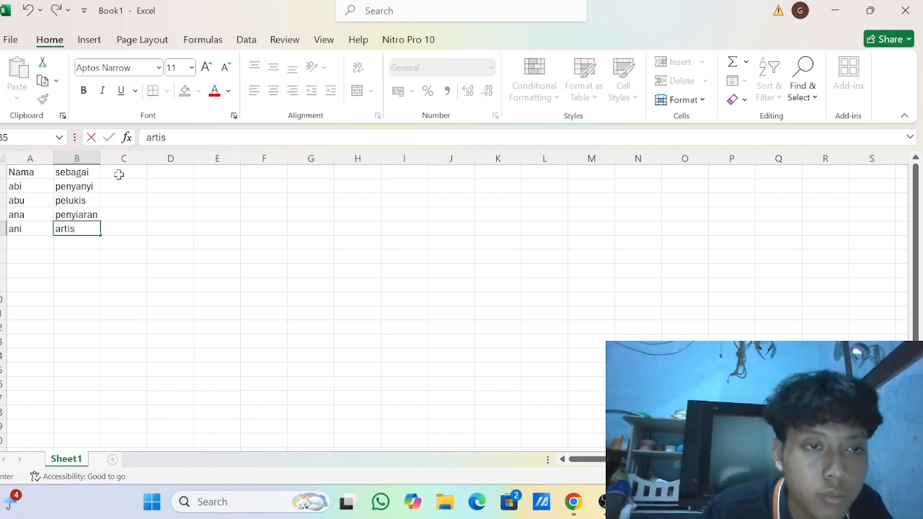
Head column C with tanggal and enter the date 17-02-2025 in C2
click(119, 174)
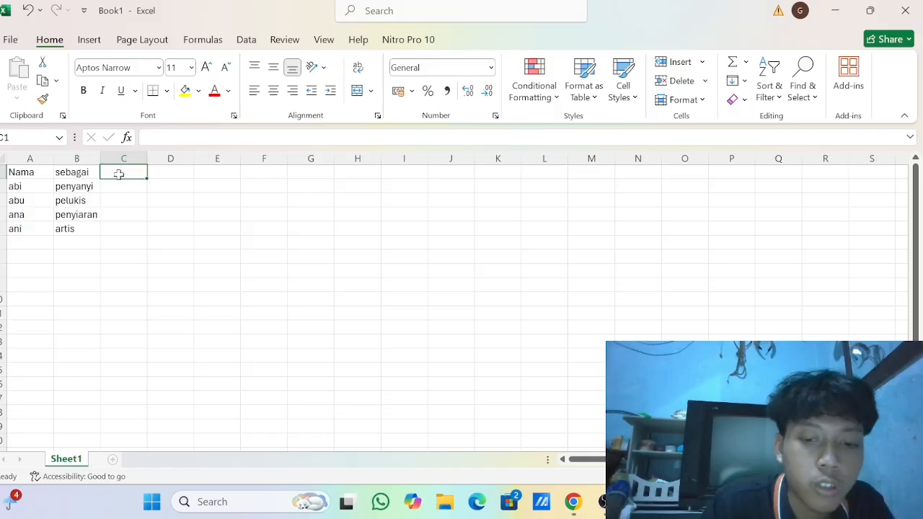
text(tangggal)
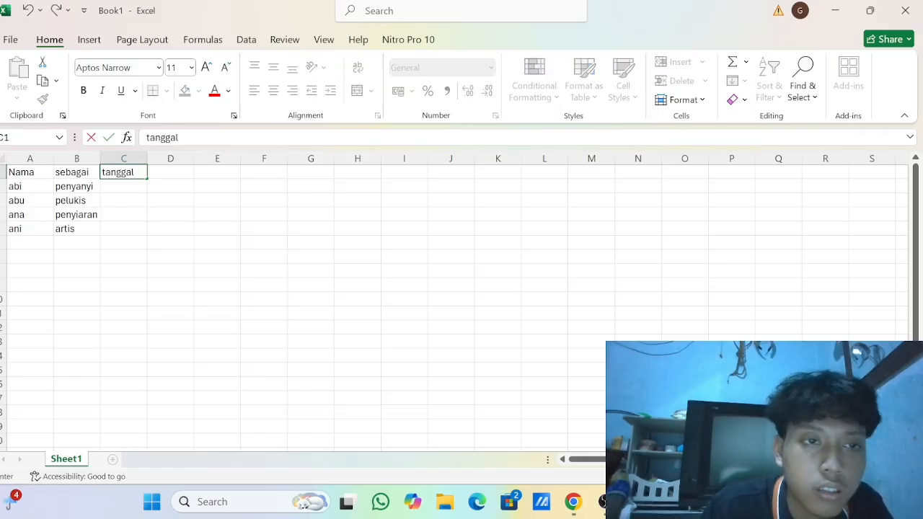
click(130, 188)
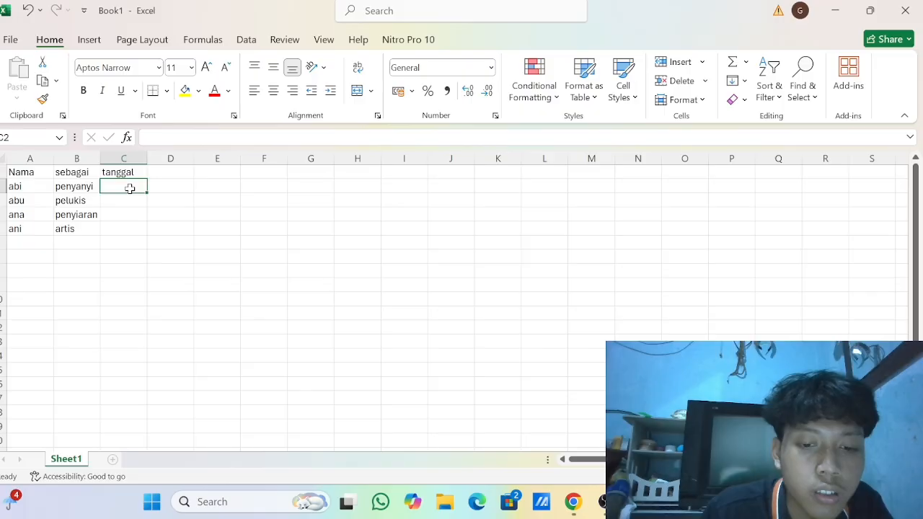
text(17)
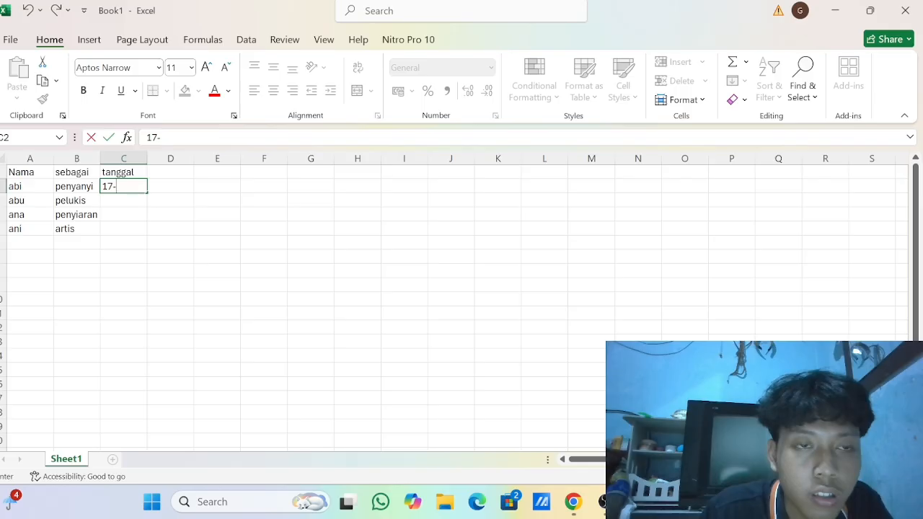
text(-)
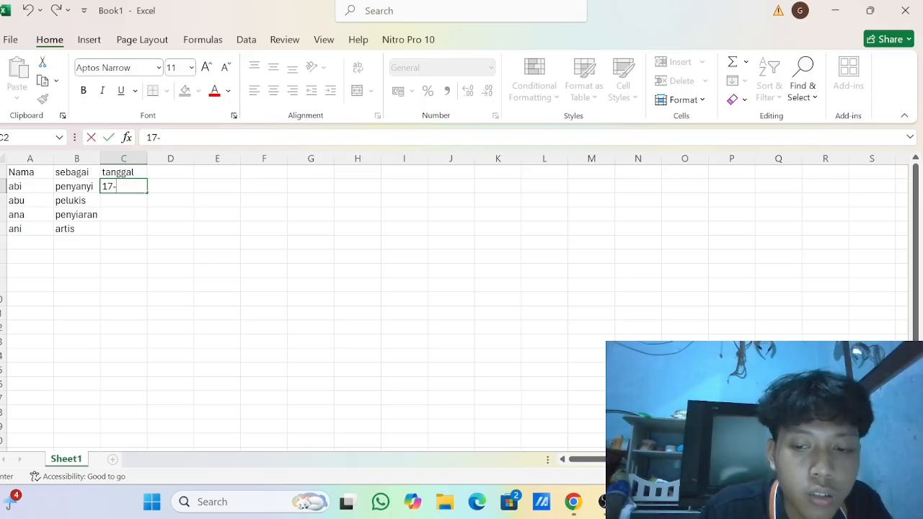
text(02)
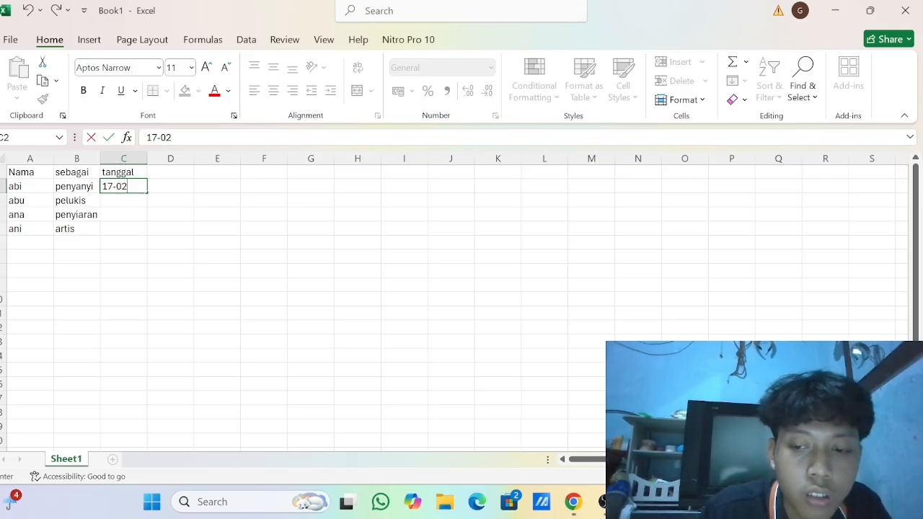
text(-2025)
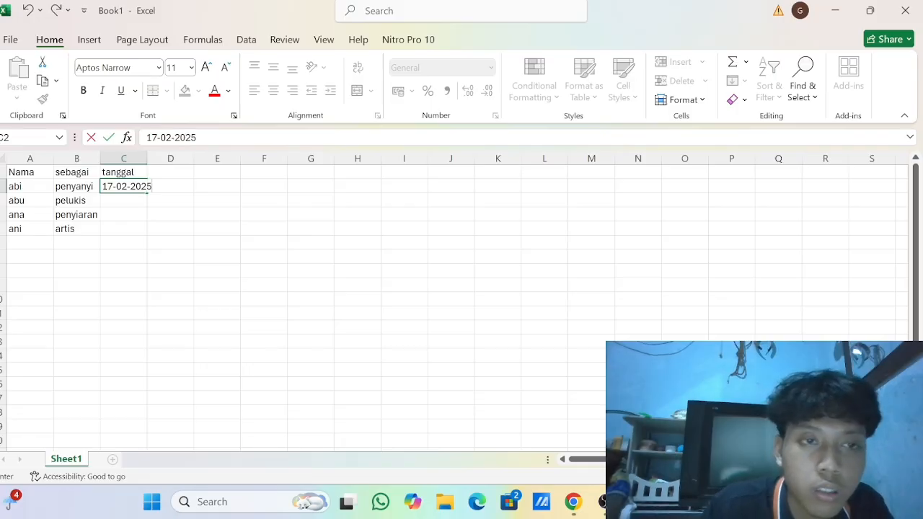
key(Return)
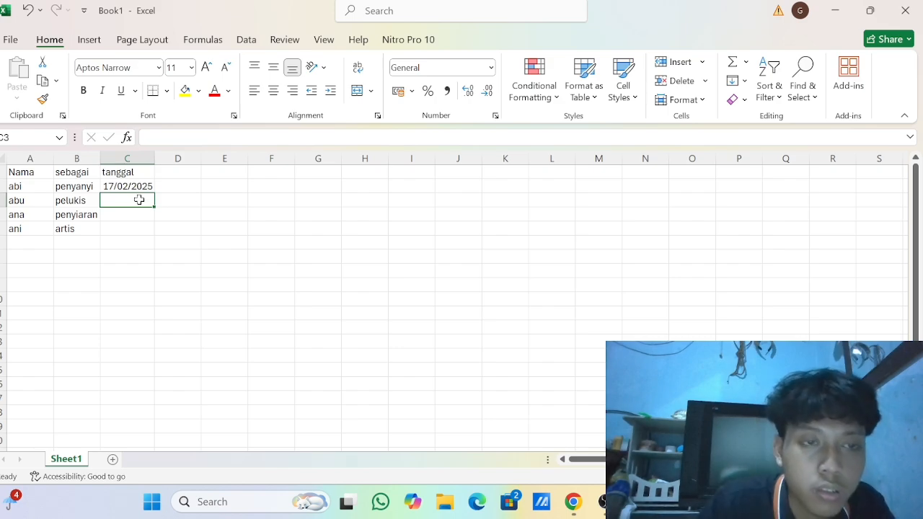
Fill the date in C2 down through C5 as a daily series
click(142, 187)
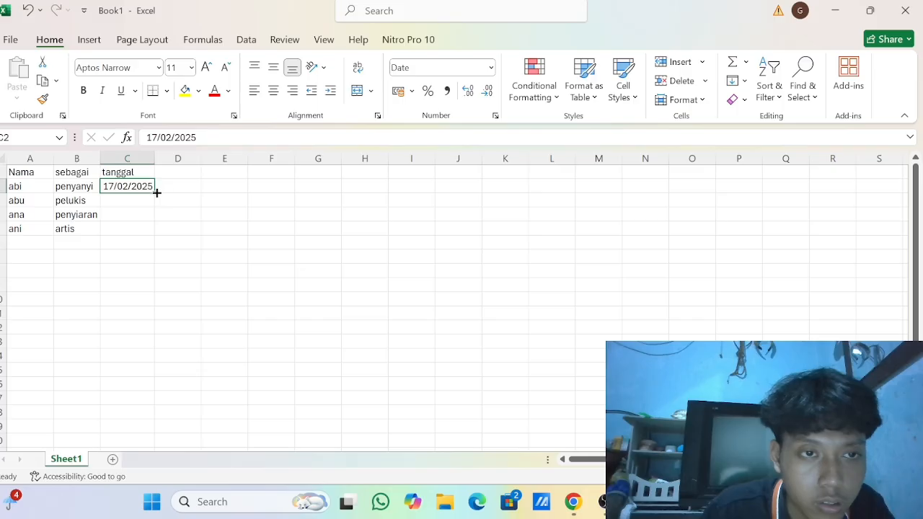
drag(156, 192, 153, 233)
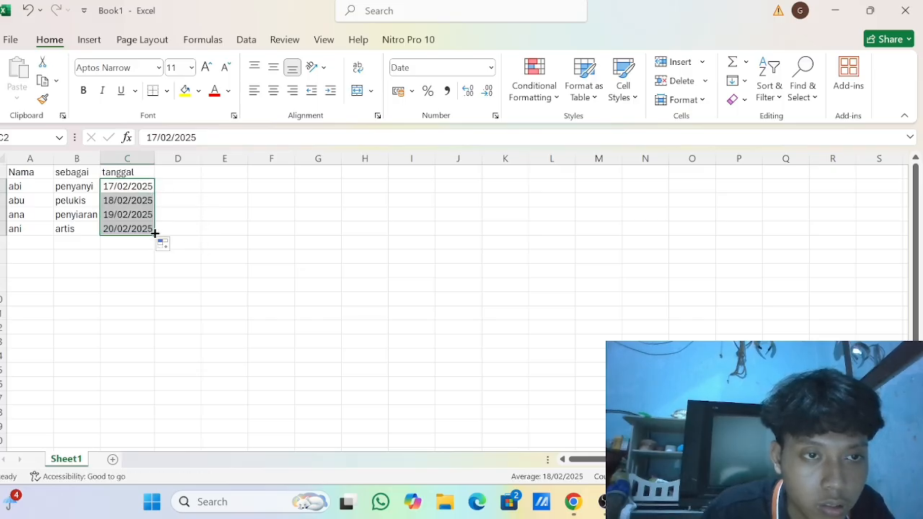
click(165, 215)
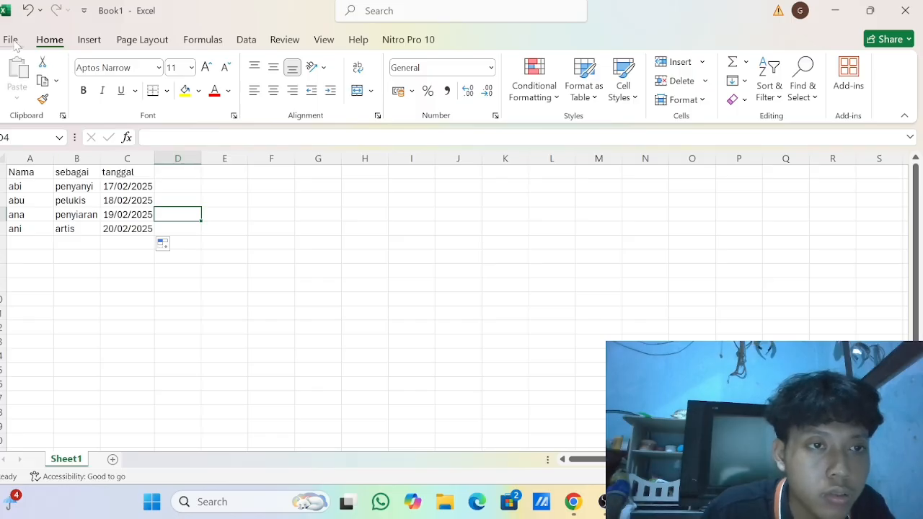
Save the workbook as Book1 in the Documents folder, keeping the Excel Workbook type
click(19, 171)
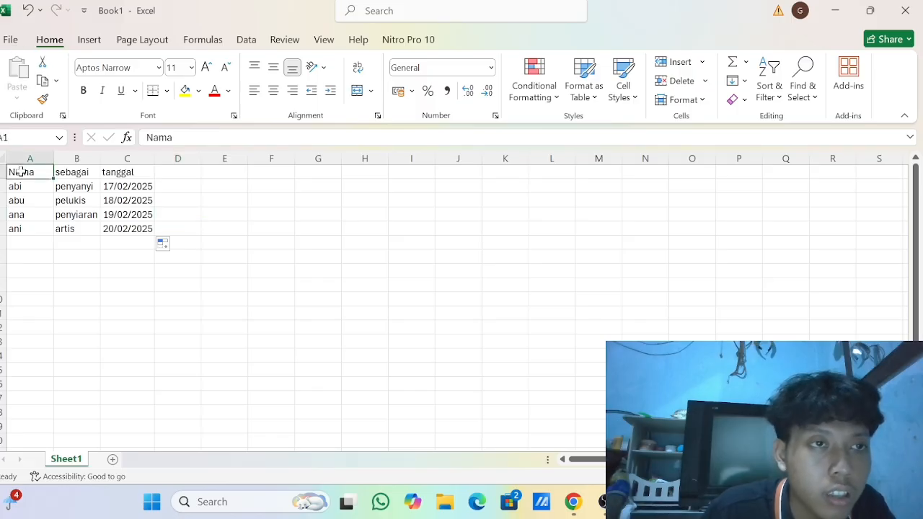
click(13, 40)
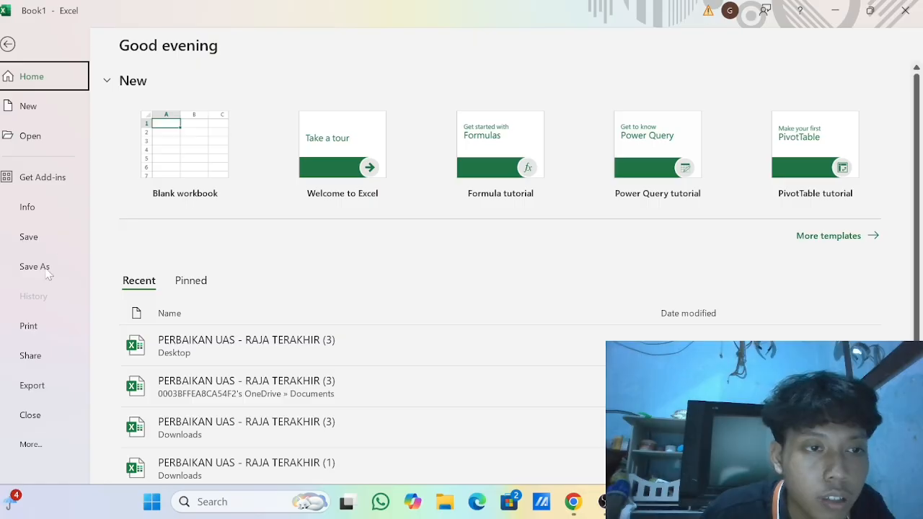
click(44, 268)
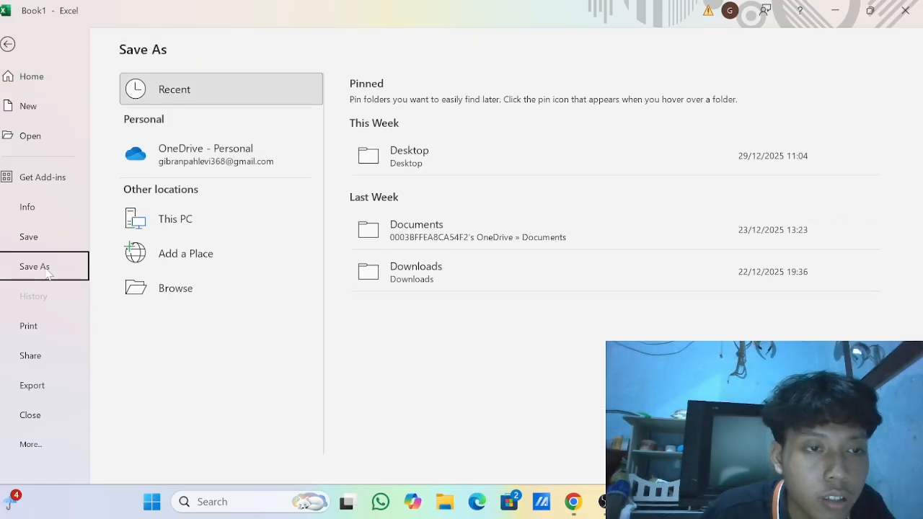
click(431, 274)
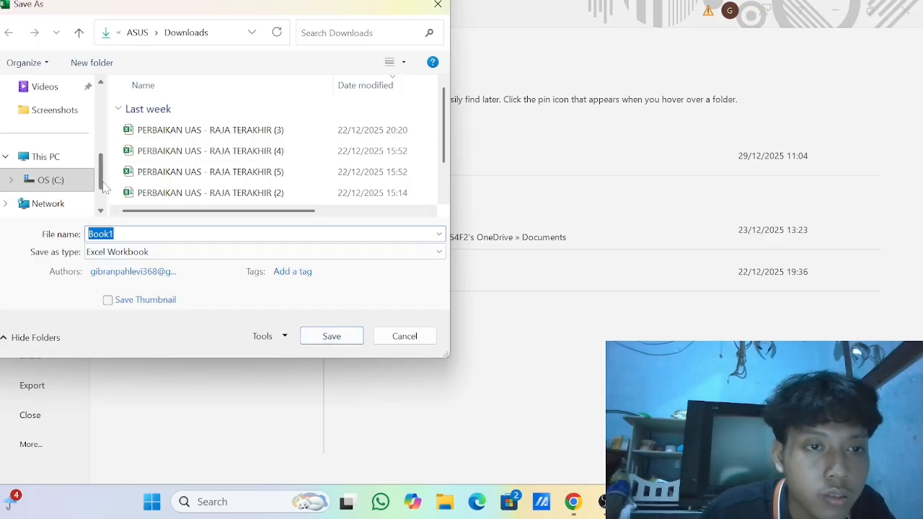
drag(103, 187, 101, 141)
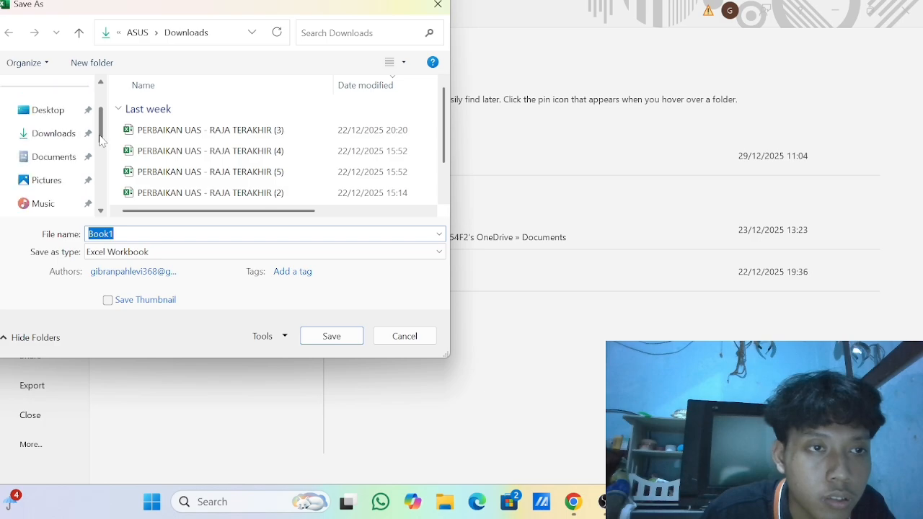
click(53, 165)
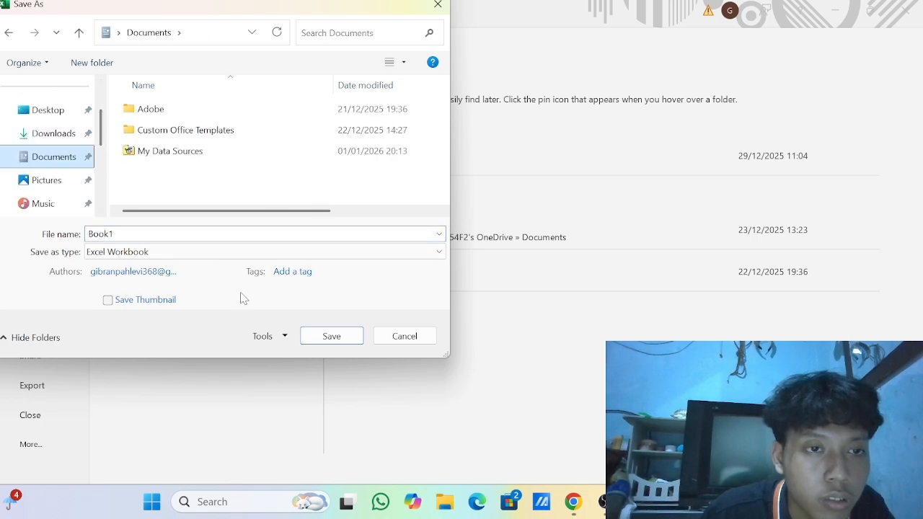
click(144, 234)
click(144, 234)
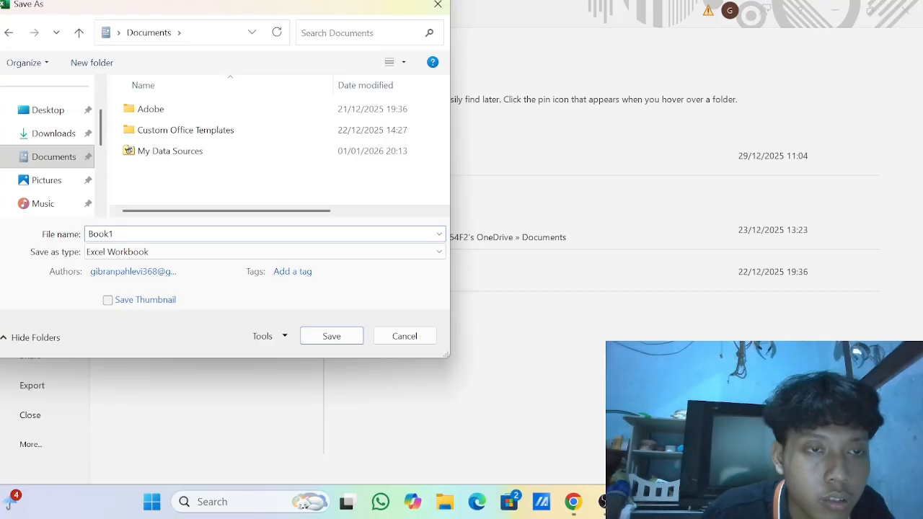
click(331, 336)
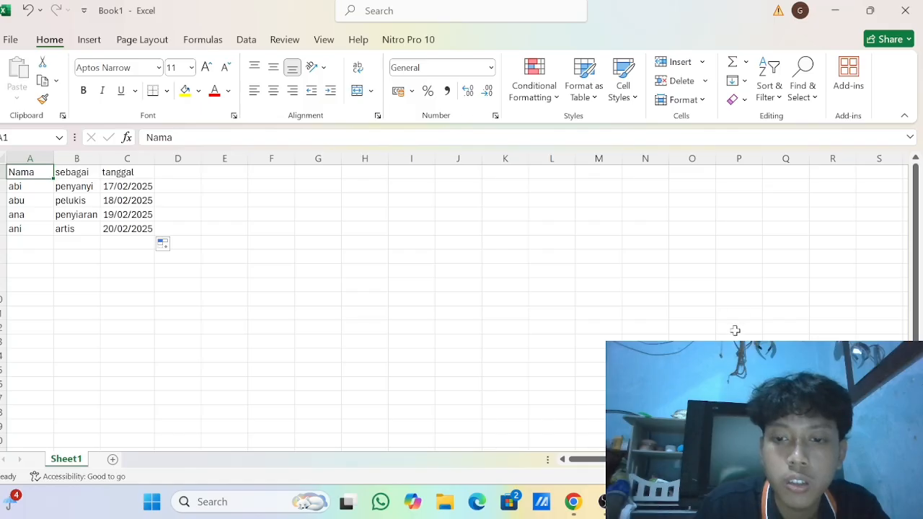
Switch to the Word certificate and connect Sheet1$ of Book1 from Documents as the existing recipient list, with first-row column headers
key(alt+Tab)
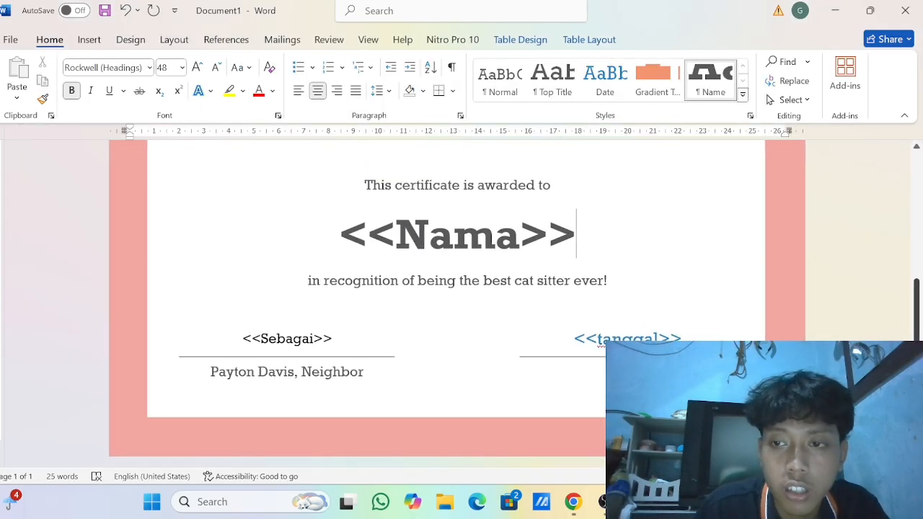
scroll(457, 297, up, 5)
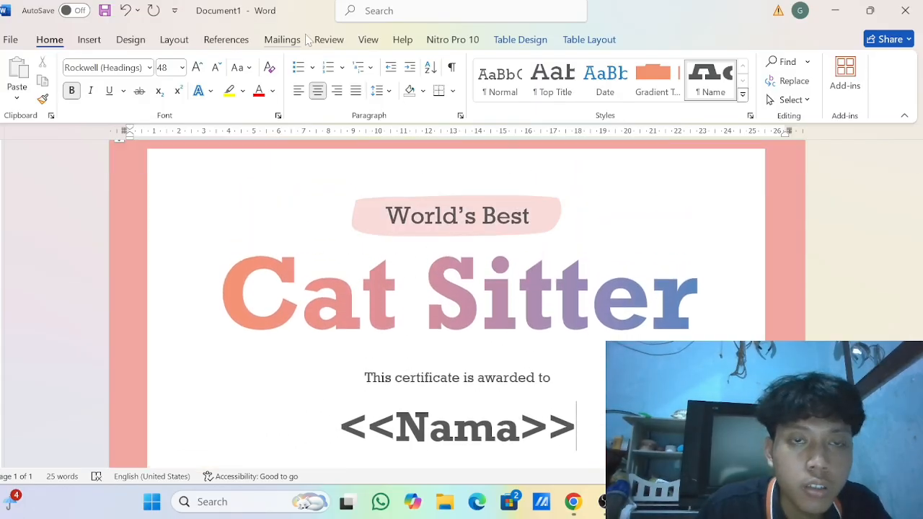
click(281, 42)
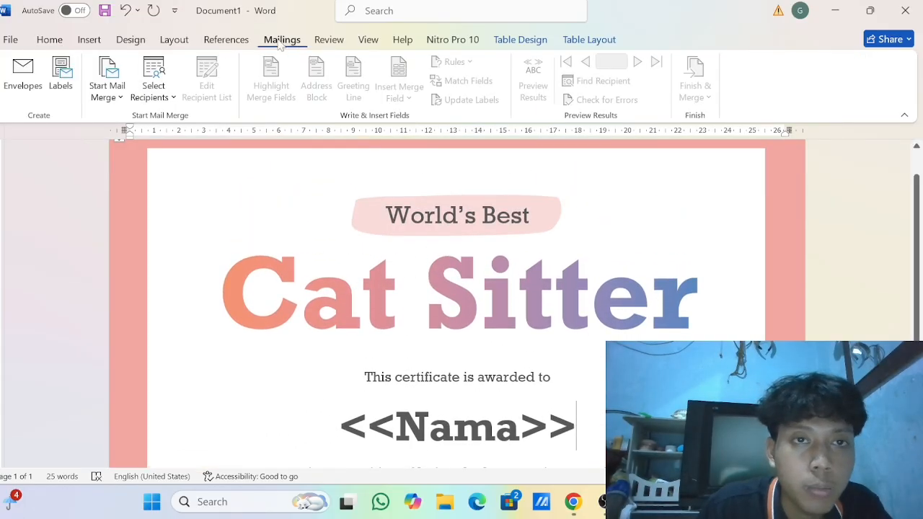
click(152, 101)
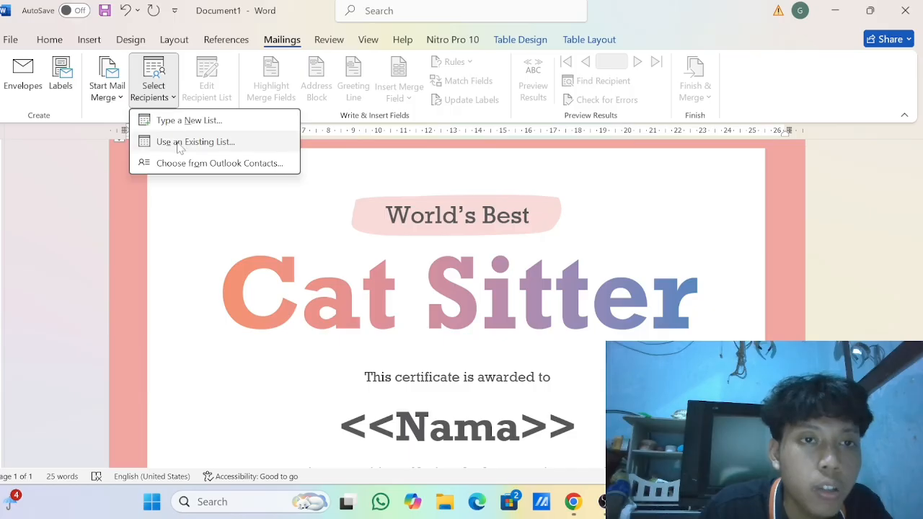
click(177, 141)
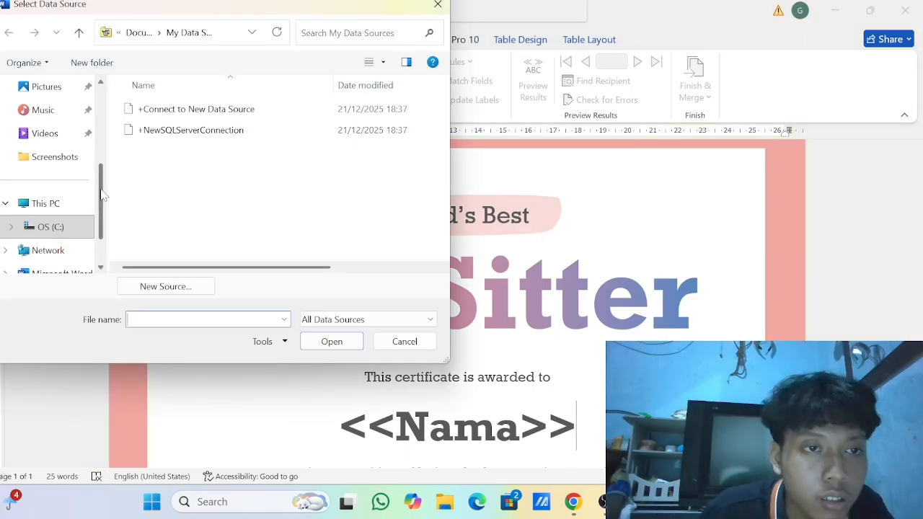
scroll(101, 193, up, 3)
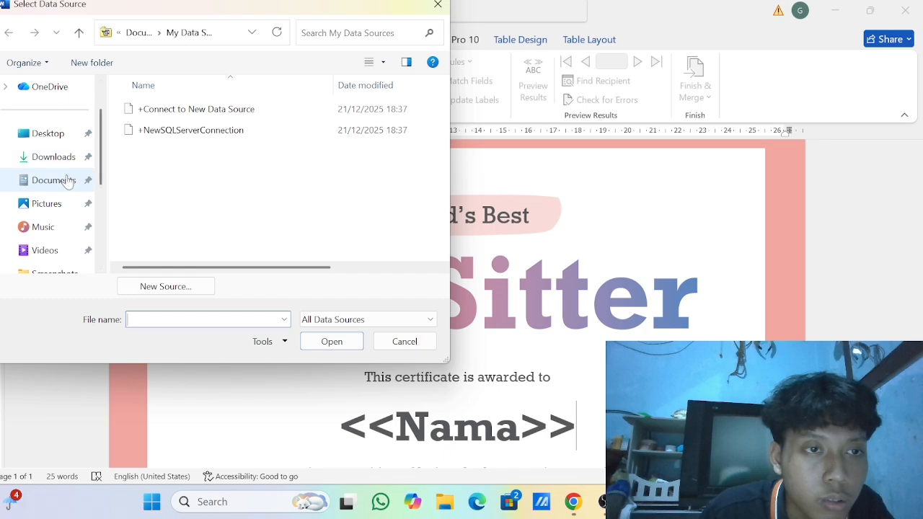
click(66, 181)
click(155, 174)
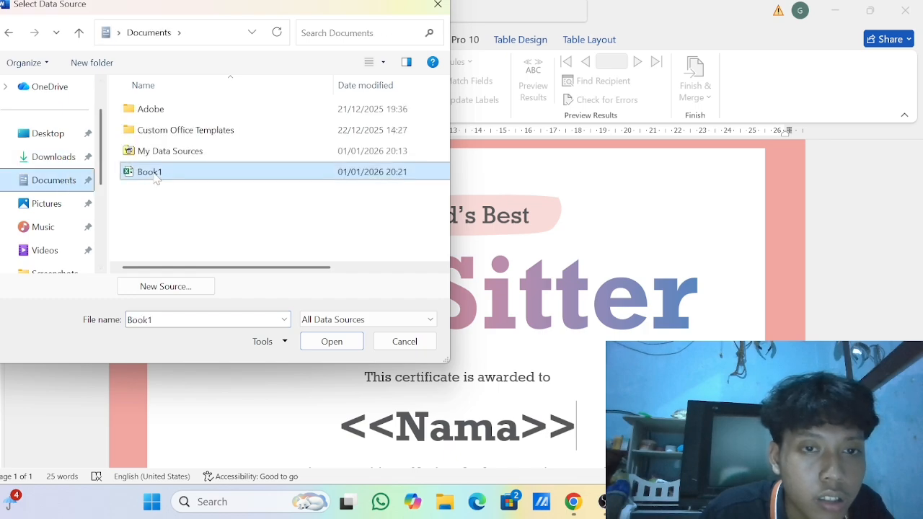
click(312, 338)
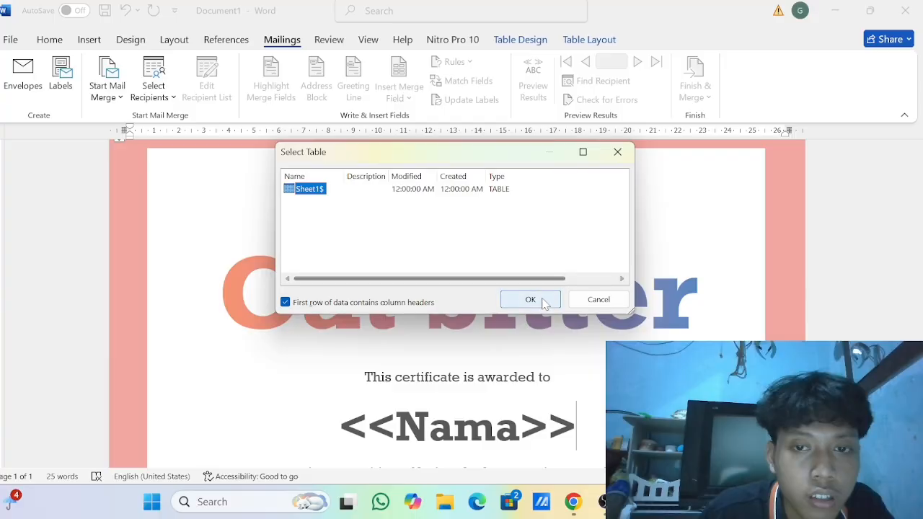
click(544, 303)
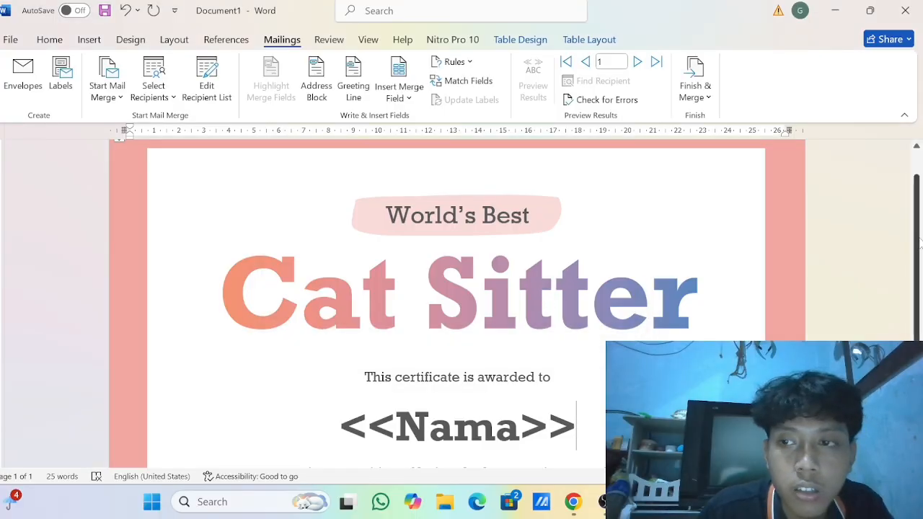
Replace the typed <<Nama>> placeholder on the certificate with the Nama merge field
drag(919, 246, 921, 308)
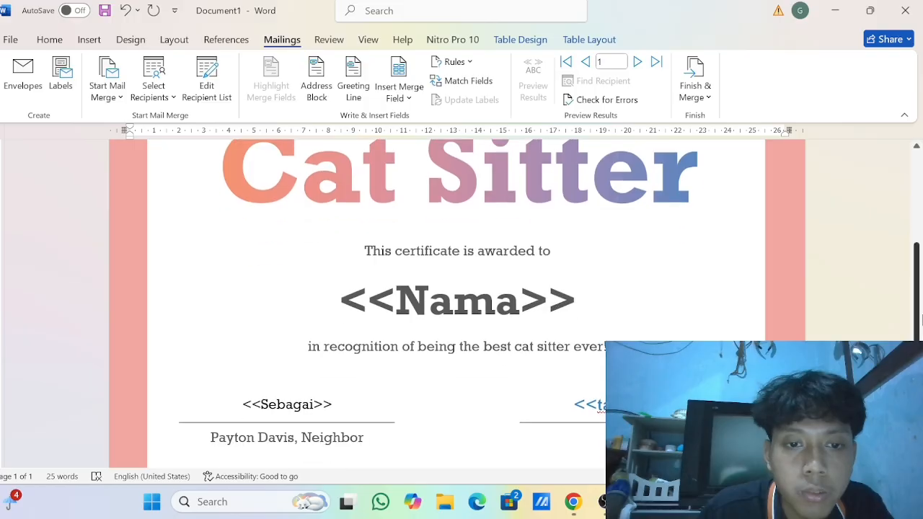
click(422, 98)
key(Escape)
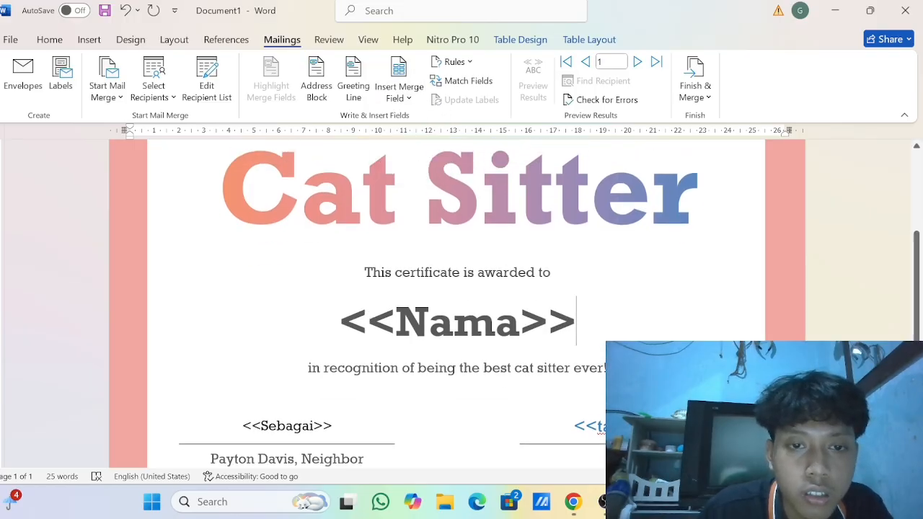
drag(340, 320, 576, 322)
click(401, 97)
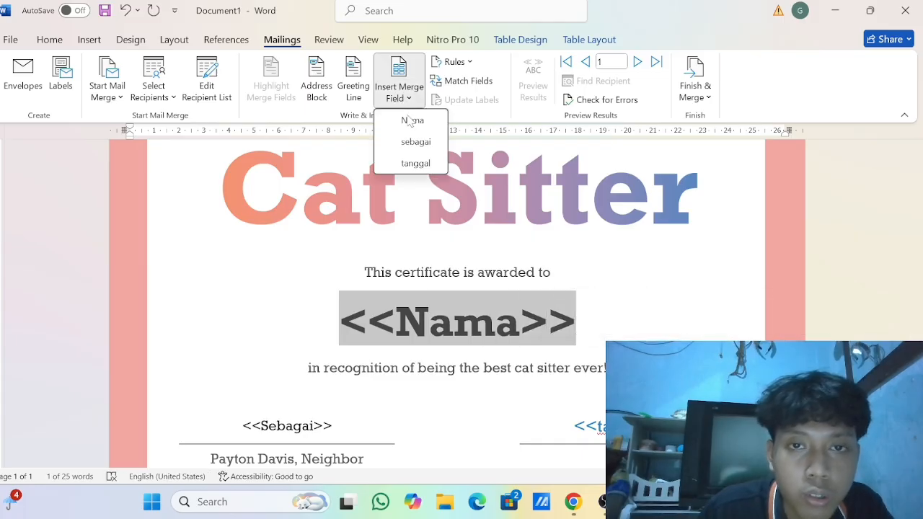
click(413, 121)
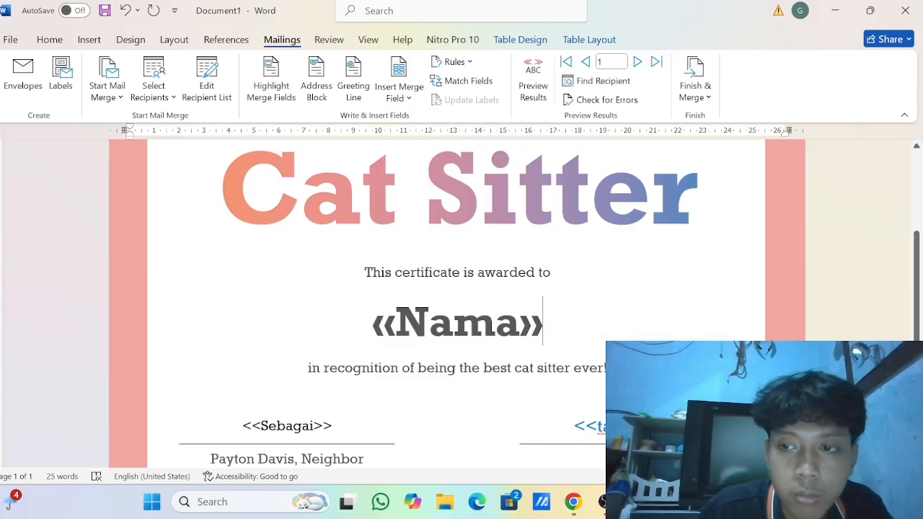
scroll(414, 375, down, 2)
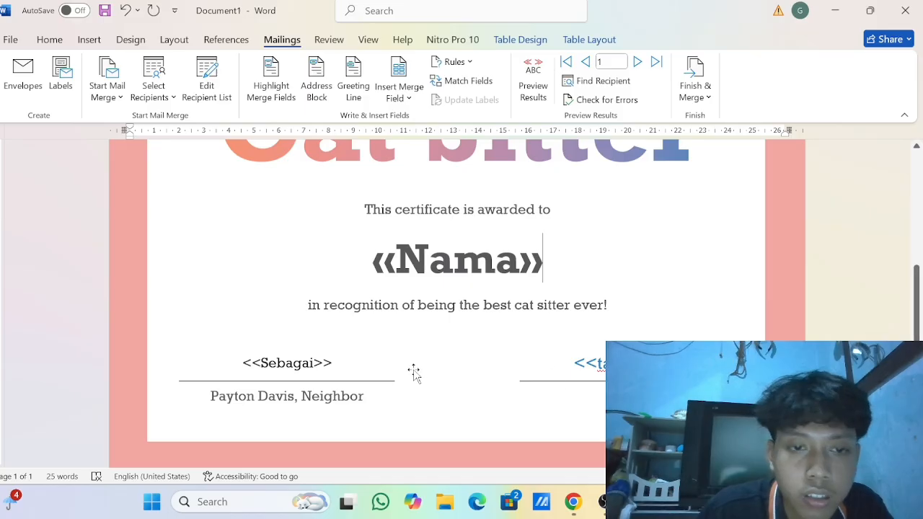
drag(242, 363, 394, 362)
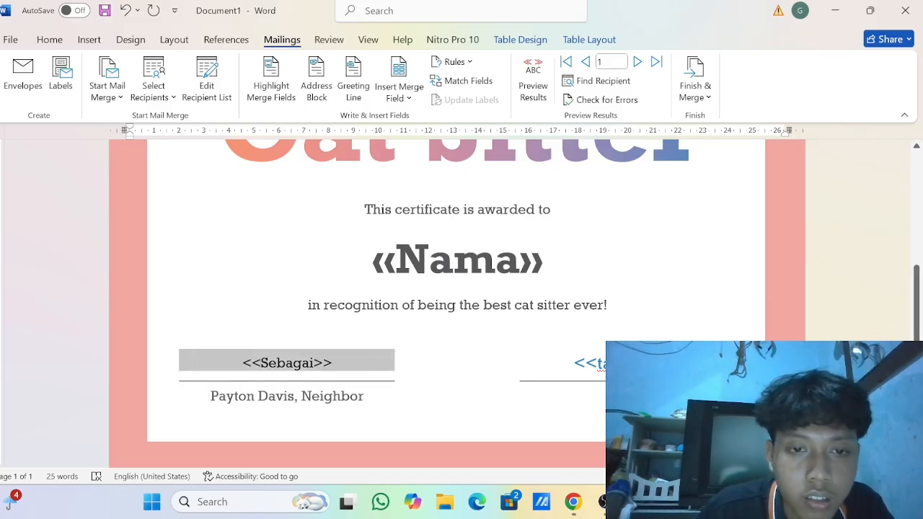
click(411, 101)
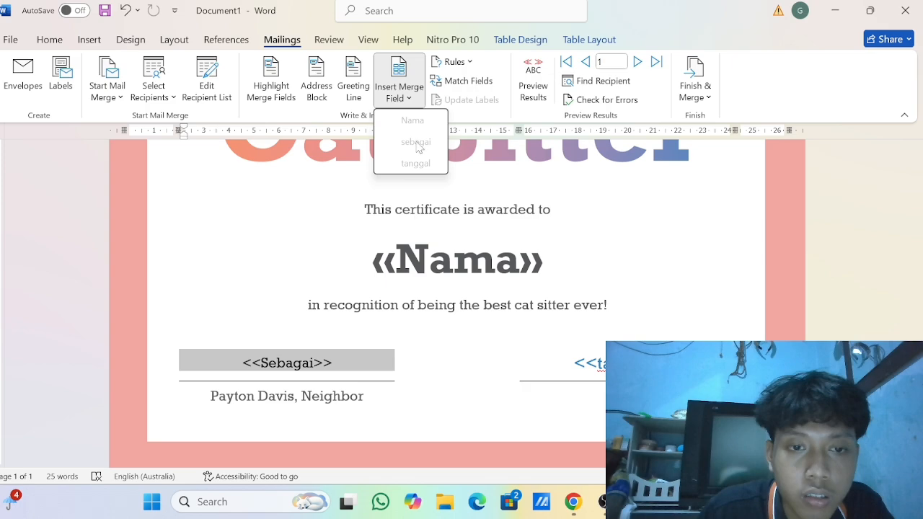
click(442, 372)
click(409, 387)
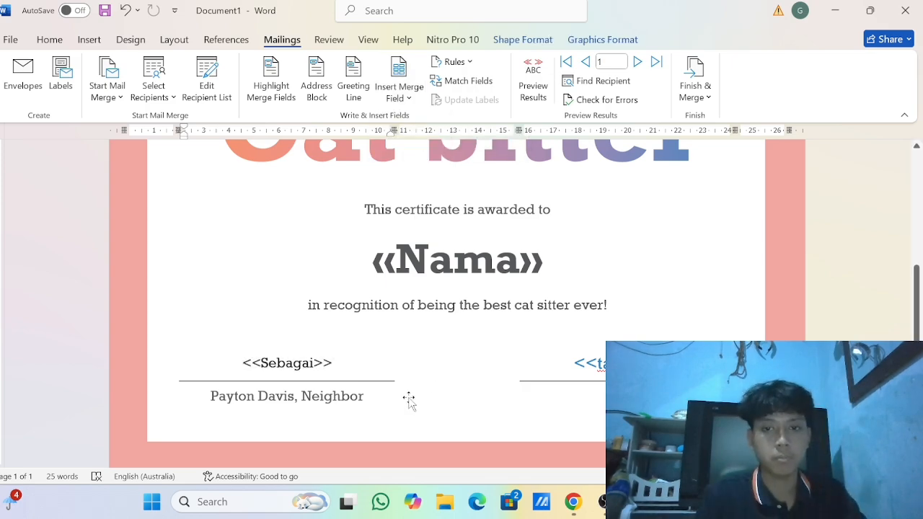
Replace the typed <<Sebagai>> placeholder above the signature line with the sebagai merge field
drag(242, 363, 332, 363)
click(409, 98)
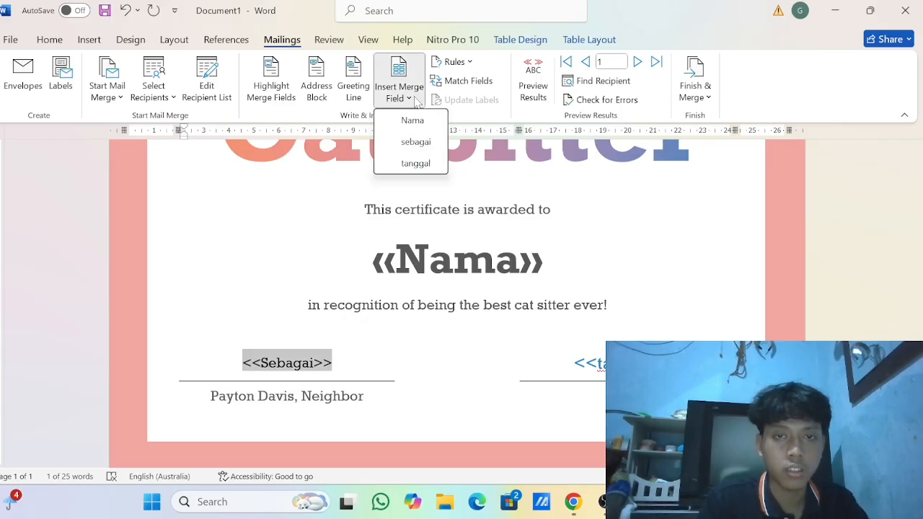
click(416, 142)
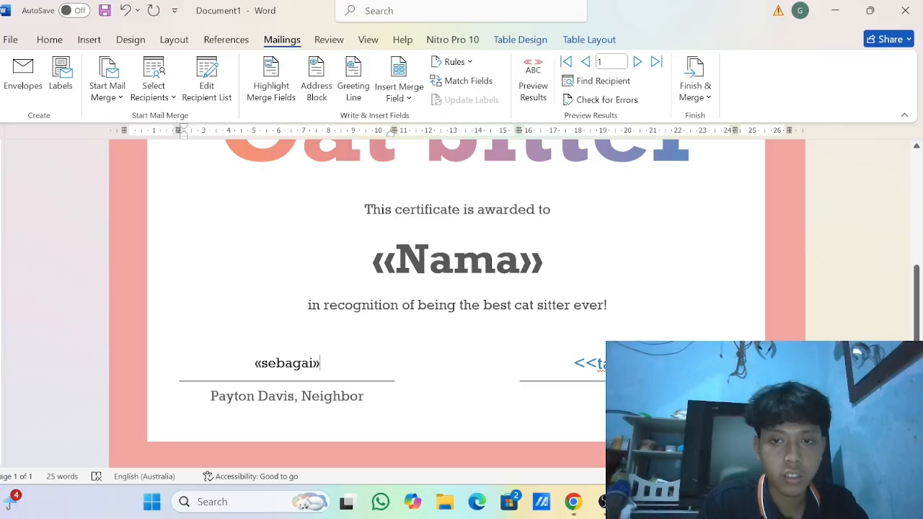
Replace the typed date placeholder above the second line with the tanggal merge field
drag(574, 362, 607, 363)
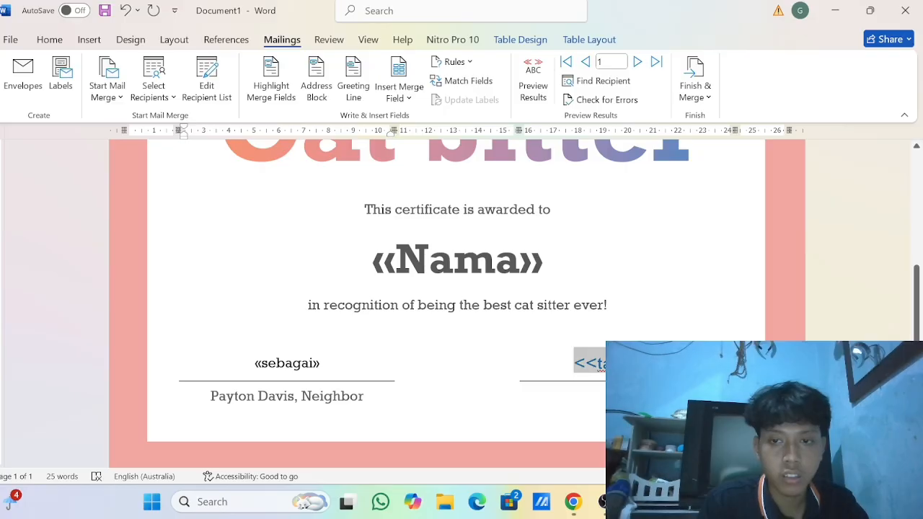
click(414, 98)
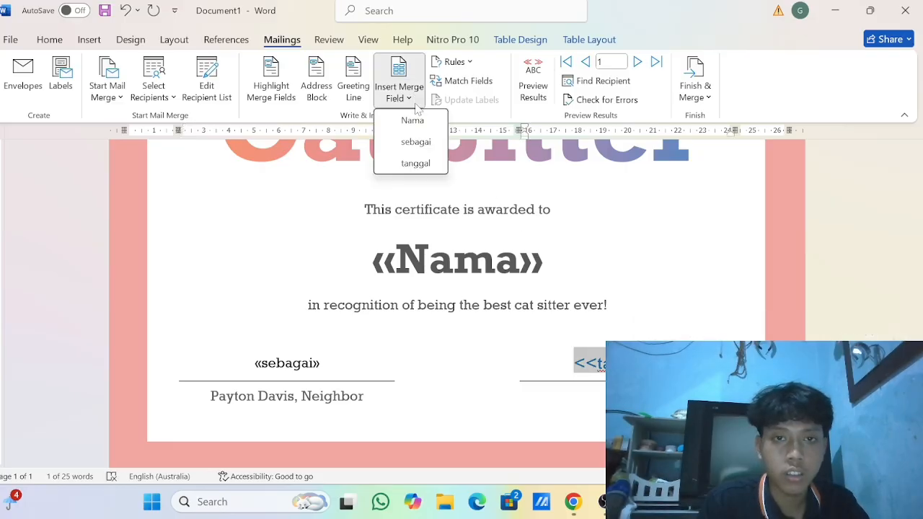
click(424, 163)
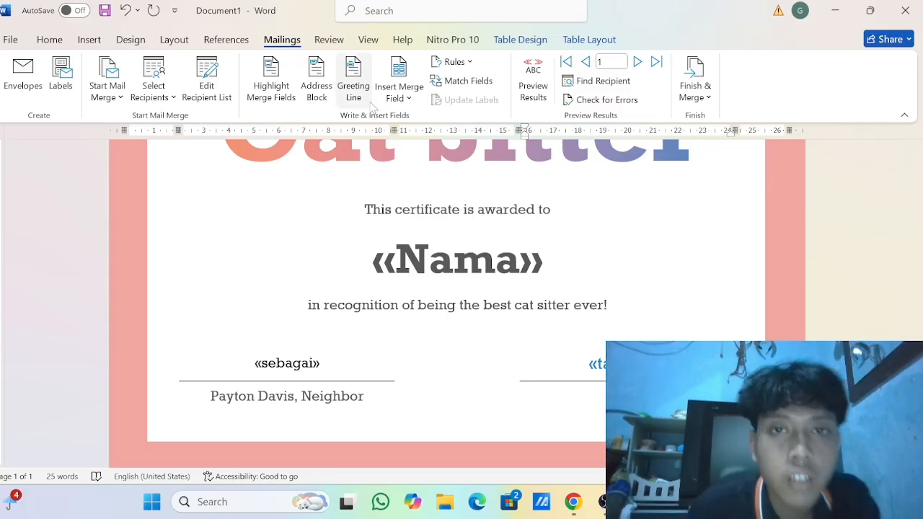
Preview the merge results on the certificate, stepping through to record 4 and back to record 1
click(532, 90)
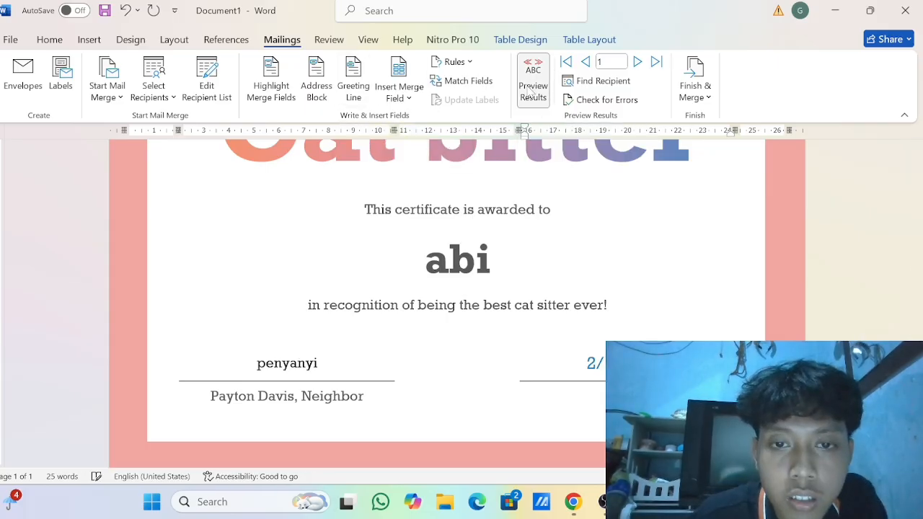
click(638, 63)
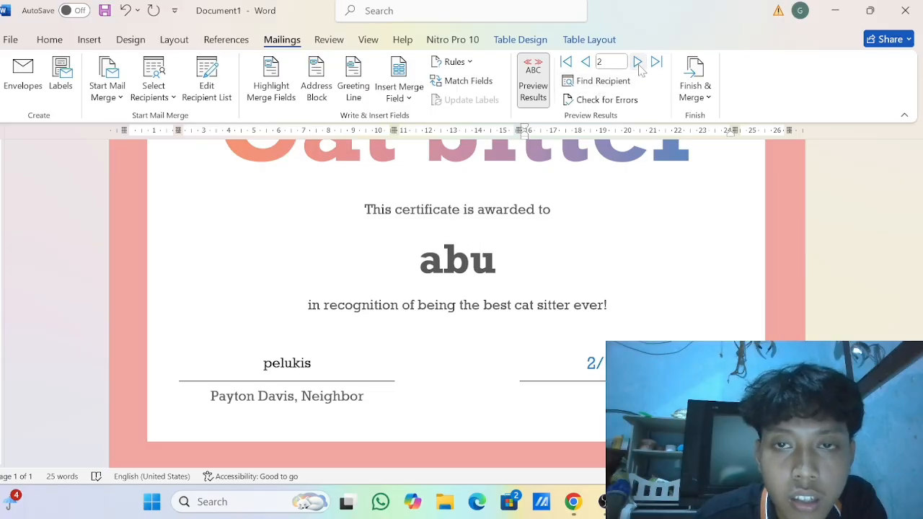
click(639, 64)
click(638, 64)
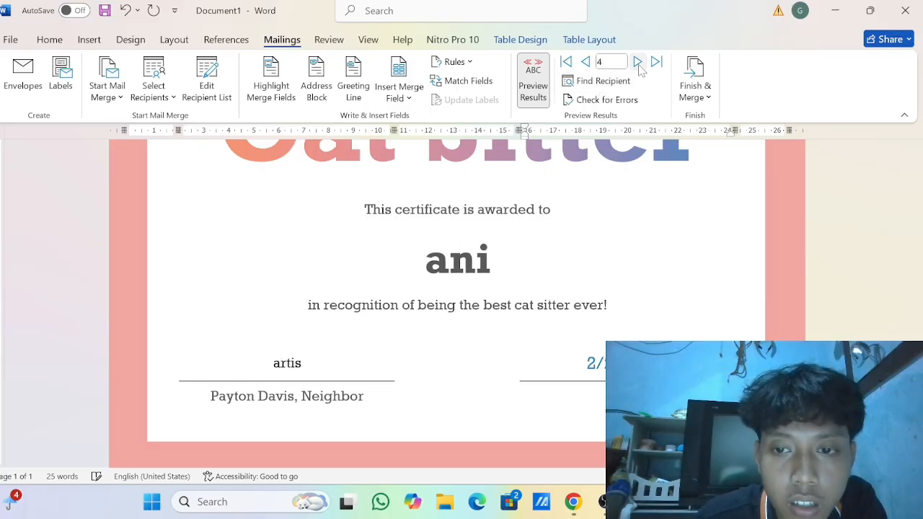
click(587, 63)
click(586, 63)
click(585, 62)
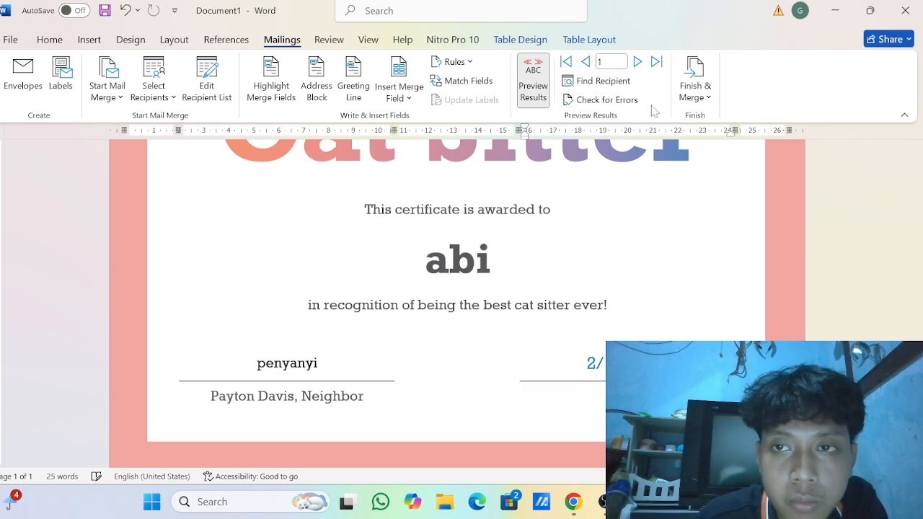
Finish the merge into individual editable documents, including all records
click(689, 101)
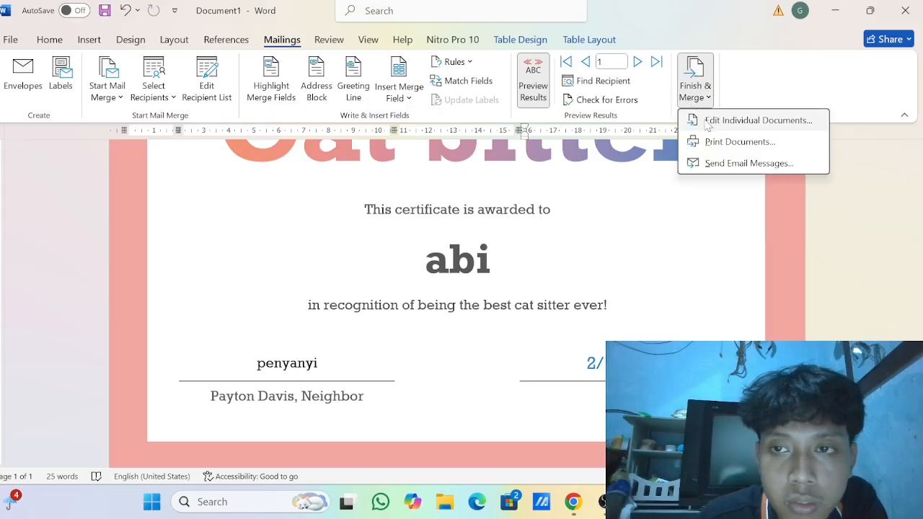
click(707, 123)
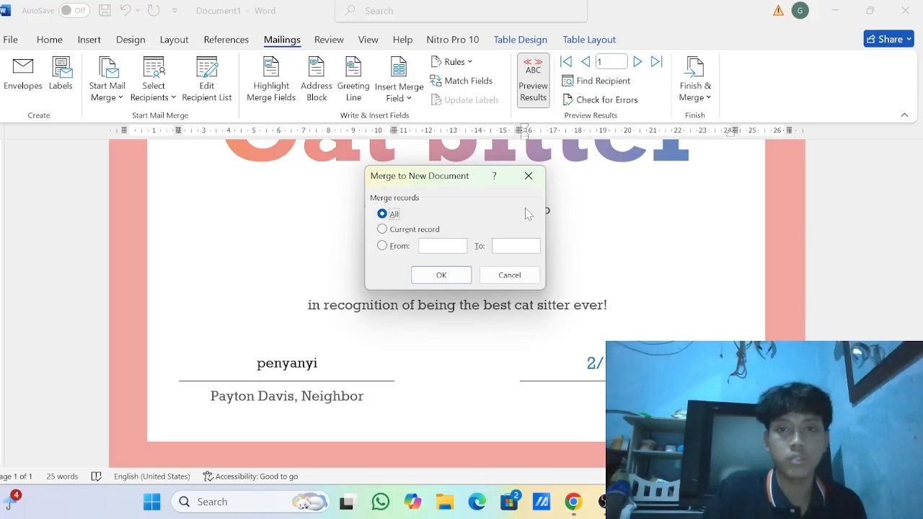
click(443, 282)
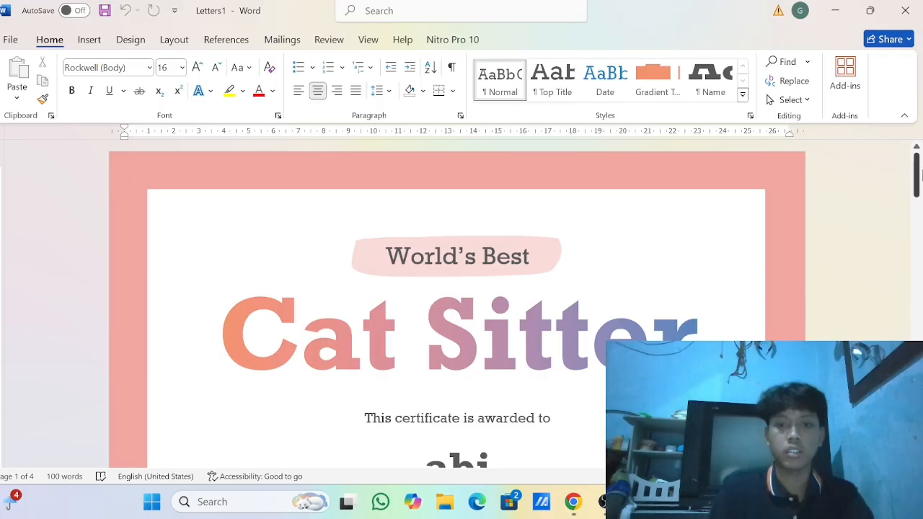
Examine the merged certificates in the new document, checking each page's name, role and date
drag(915, 175, 917, 432)
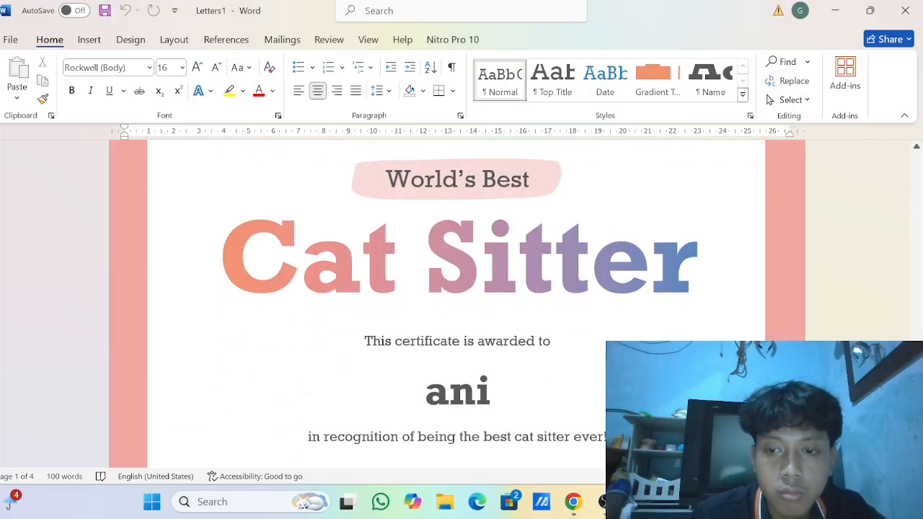
scroll(462, 303, up, 3)
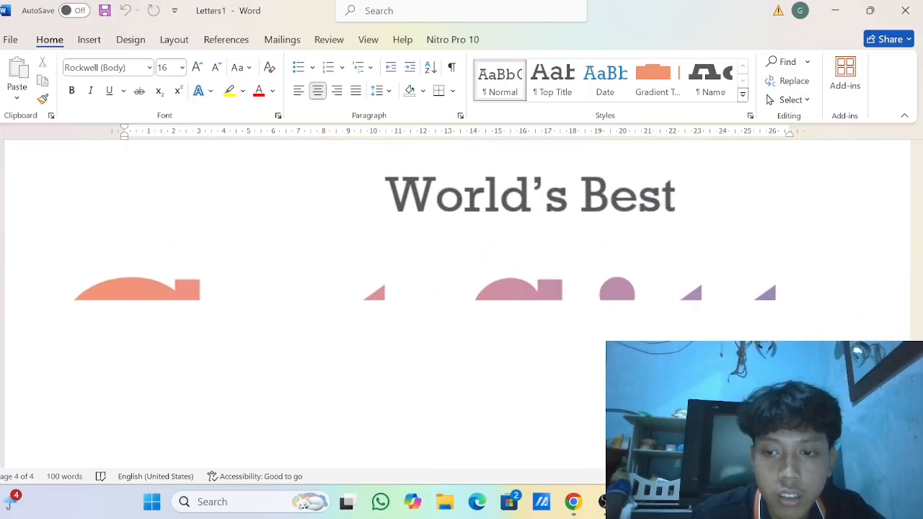
scroll(462, 303, down, 12)
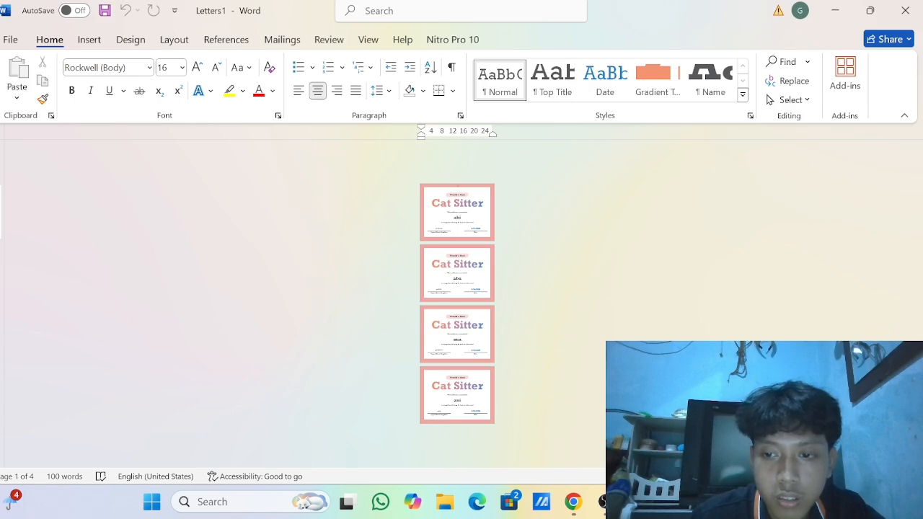
scroll(457, 303, up, 8)
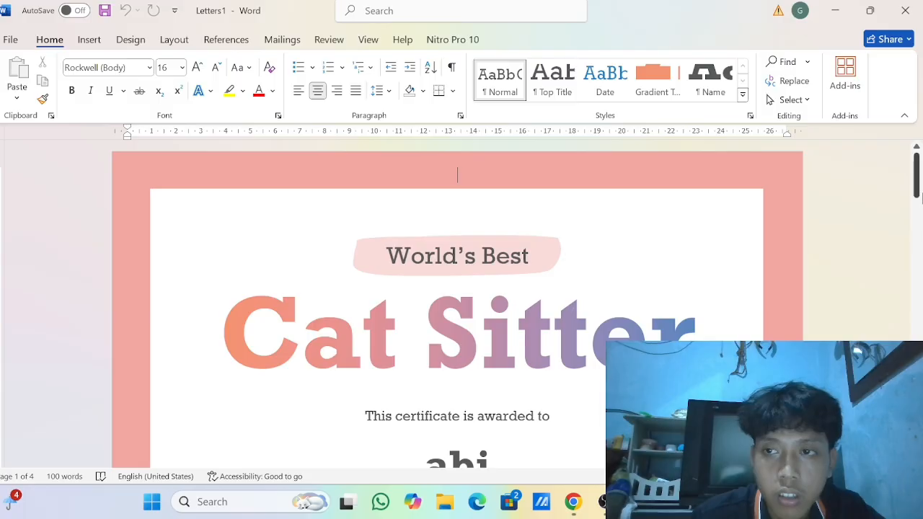
drag(918, 196, 917, 237)
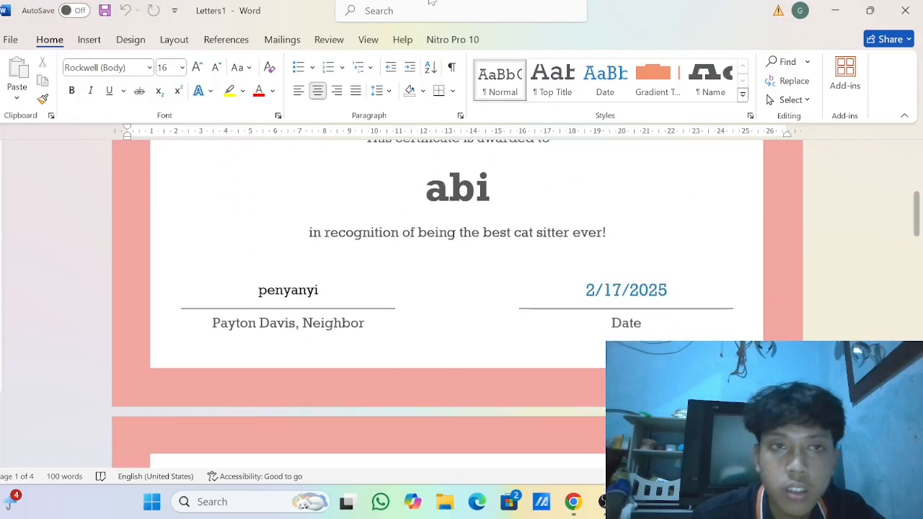
click(283, 40)
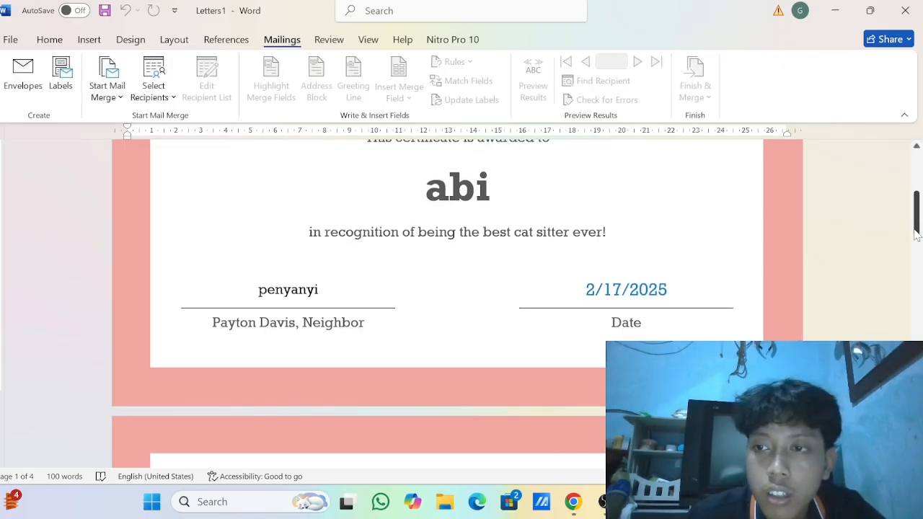
drag(917, 234, 917, 359)
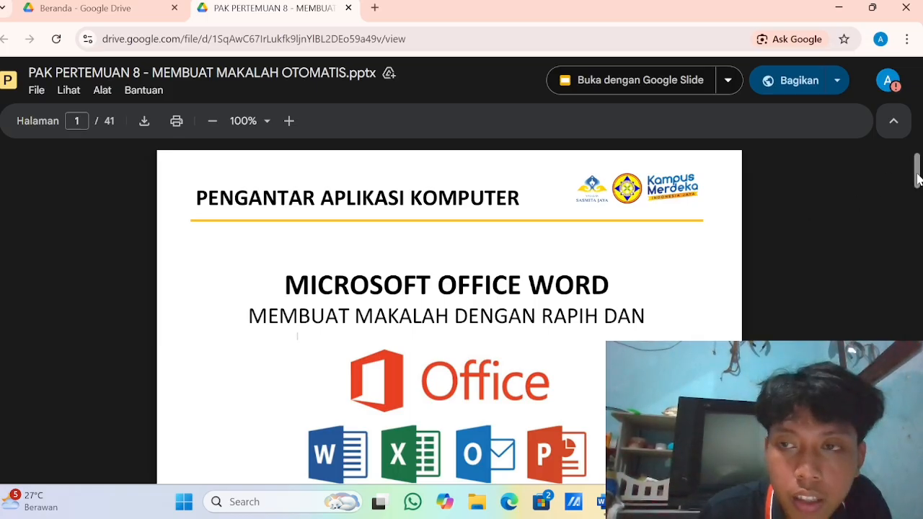
View the Pengertian Makalah slide of PAK PERTEMUAN 8 - MEMBUAT MAKALAH OTOMATIS.pptx in Google Drive
drag(917, 177, 920, 185)
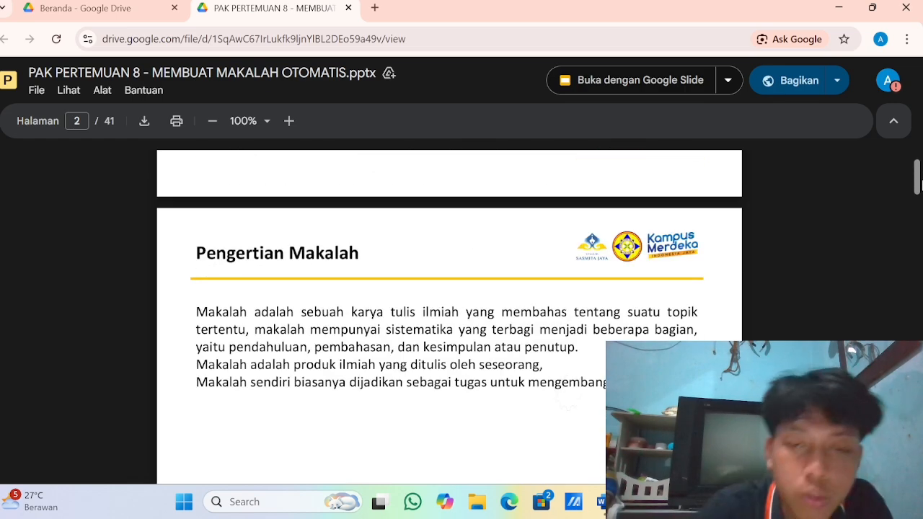
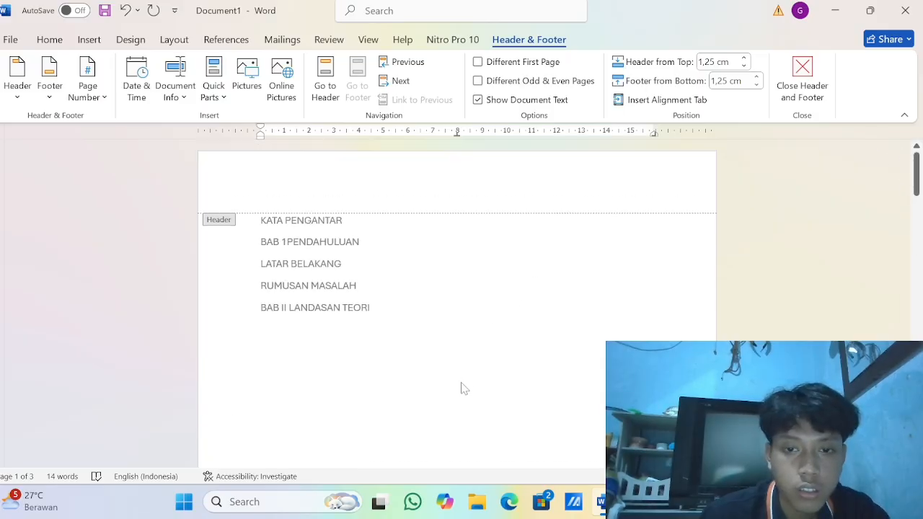
Leave header and footer editing and return to the list of chapter headings on the first page
drag(916, 192, 914, 258)
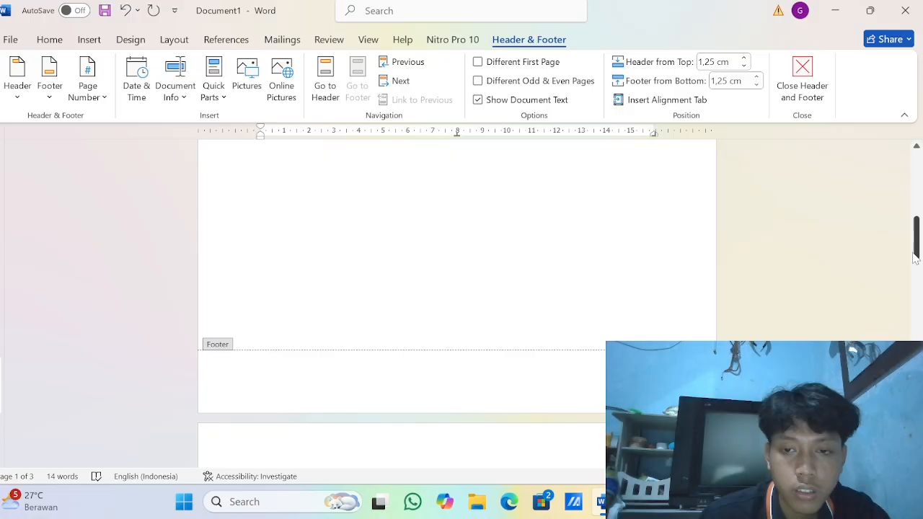
double_click(570, 340)
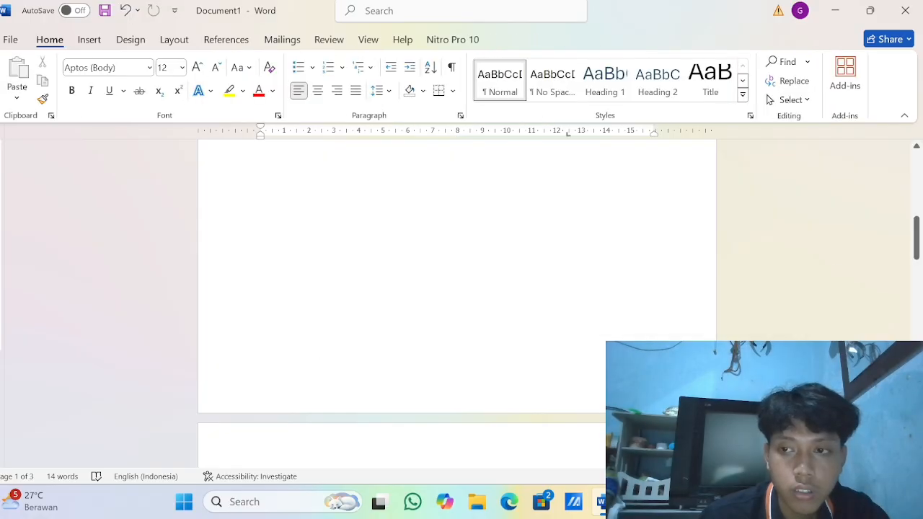
drag(916, 238, 915, 173)
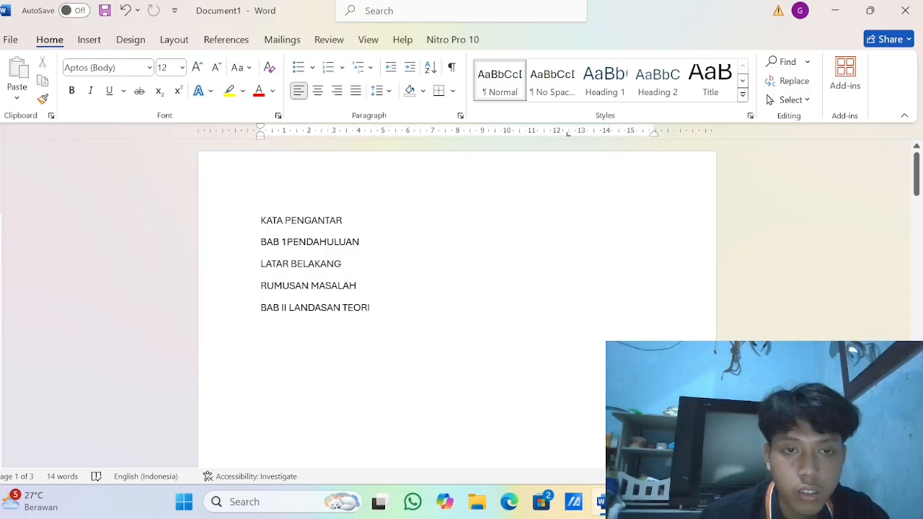
Assign table of contents Level 1 to the KATA PENGANTAR and BAB 1PENDAHULUAN lines
click(240, 42)
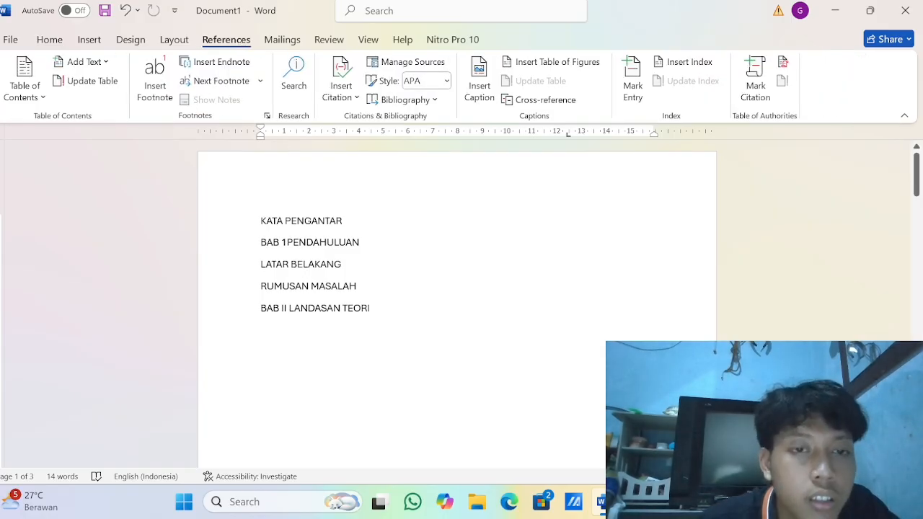
click(106, 63)
click(107, 65)
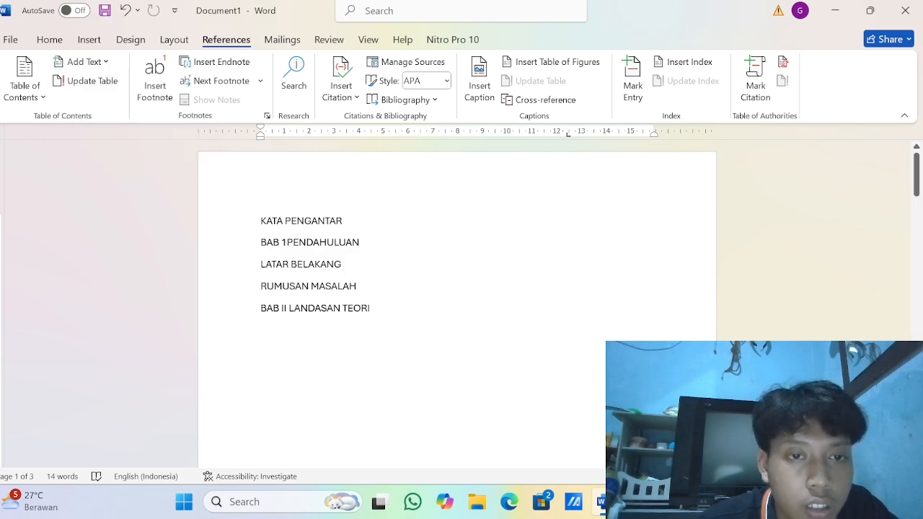
drag(261, 220, 366, 245)
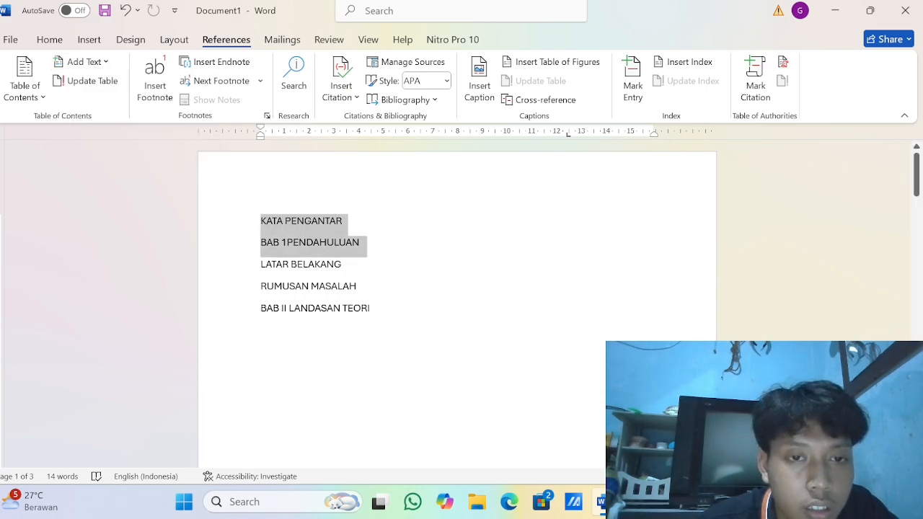
click(101, 65)
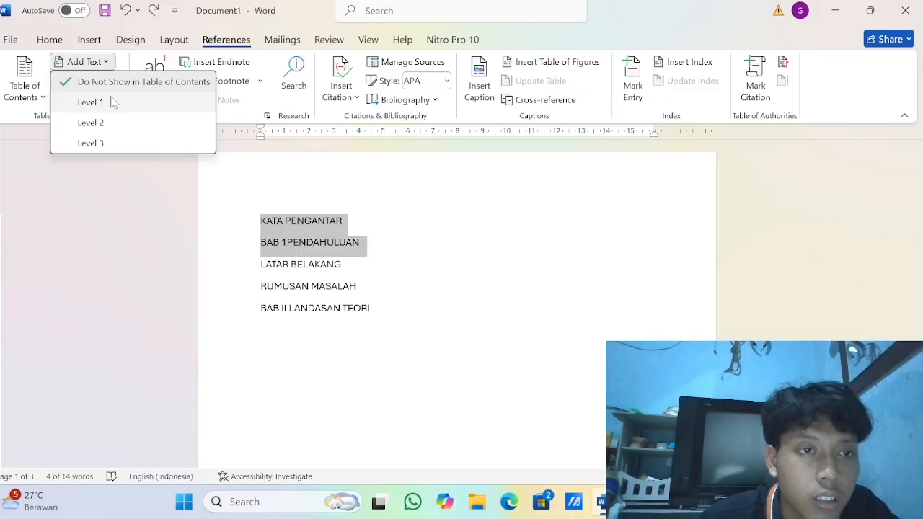
click(91, 103)
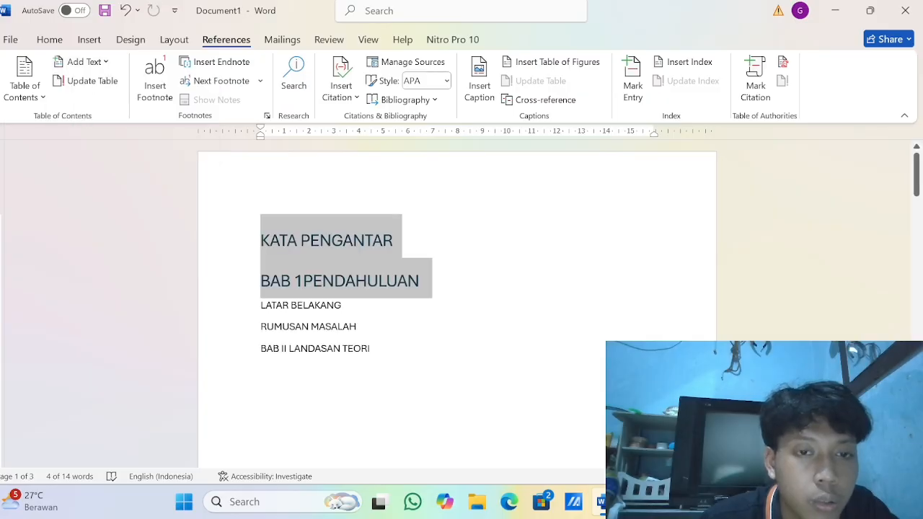
Assign table of contents Level 2 to the LATAR BELAKANG and RUMUSAN MASALAH lines
drag(261, 305, 359, 329)
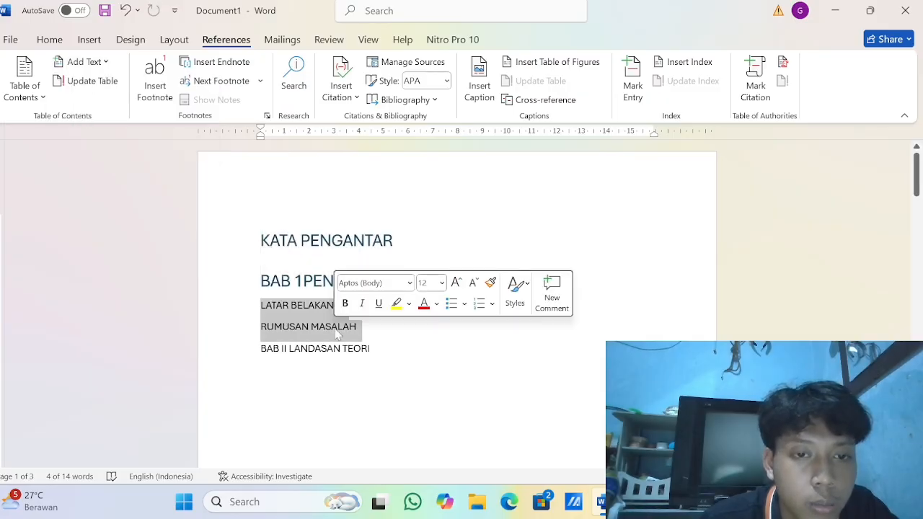
click(112, 64)
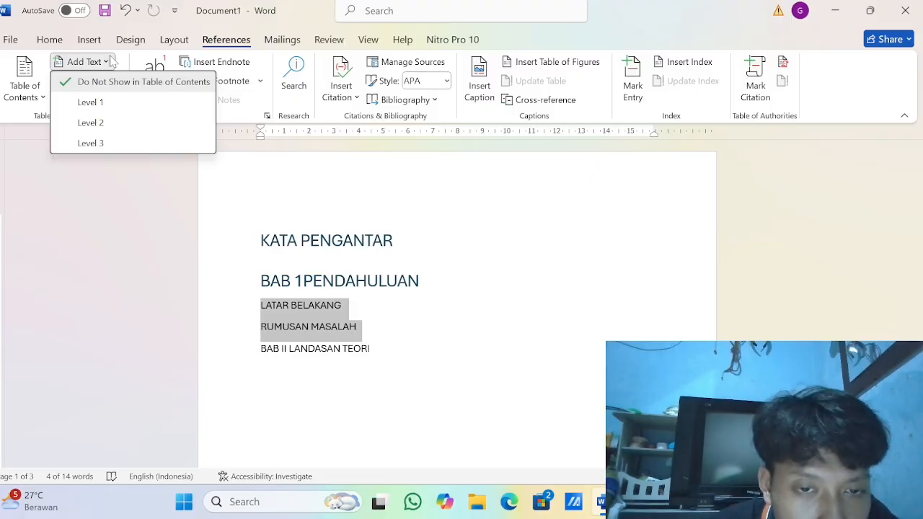
click(91, 123)
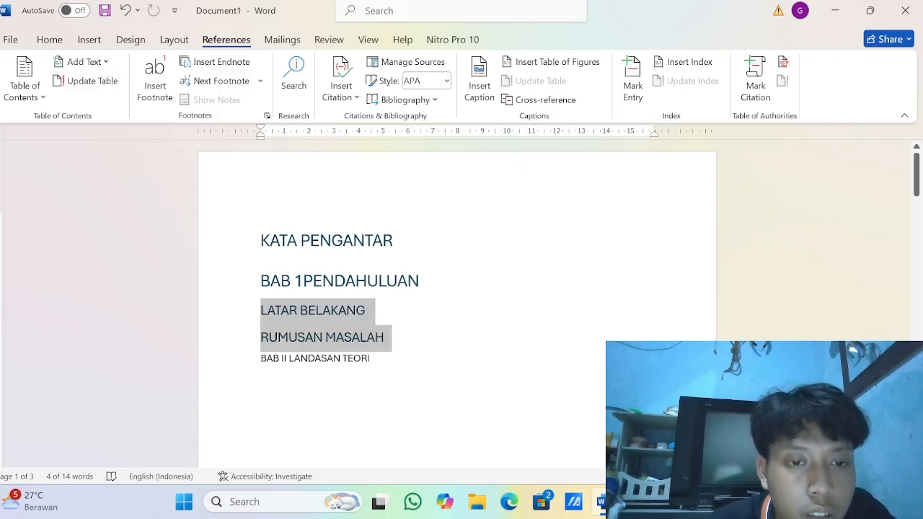
Assign table of contents Level 3 to the BAB II LANDASAN TEORI line
drag(260, 358, 371, 358)
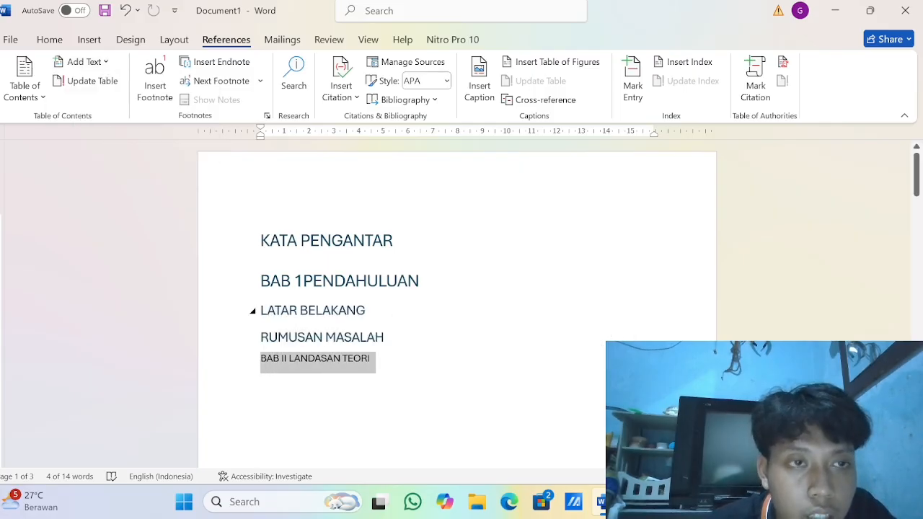
click(98, 62)
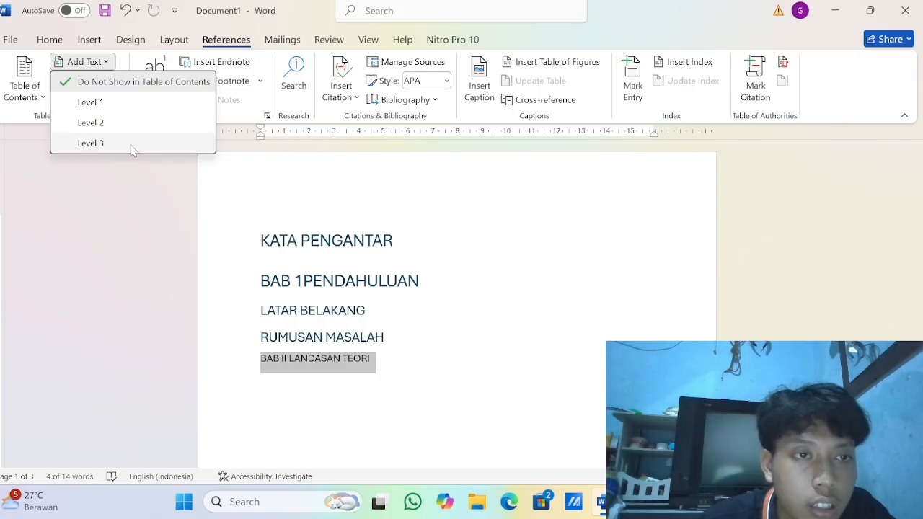
click(91, 142)
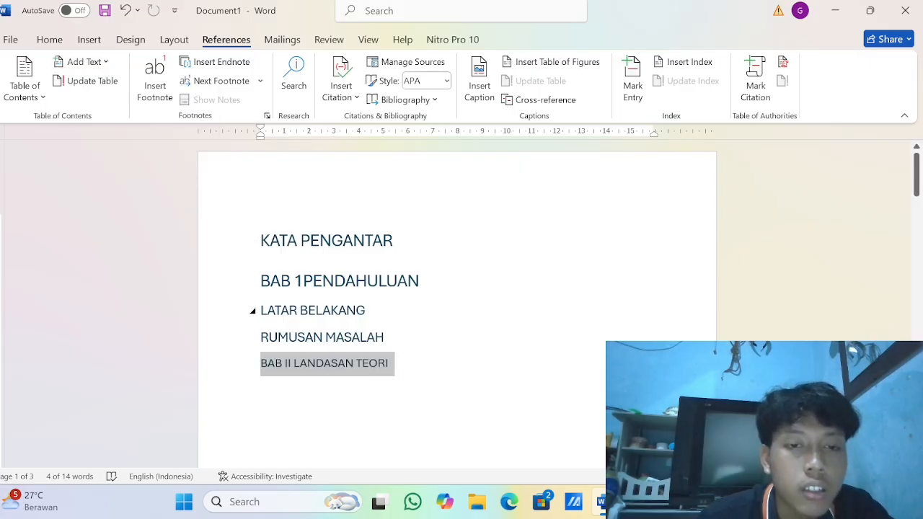
Insert the built-in Automatic Table 1 table of contents in place of the selected BAB II LANDASAN TEORI line
click(37, 91)
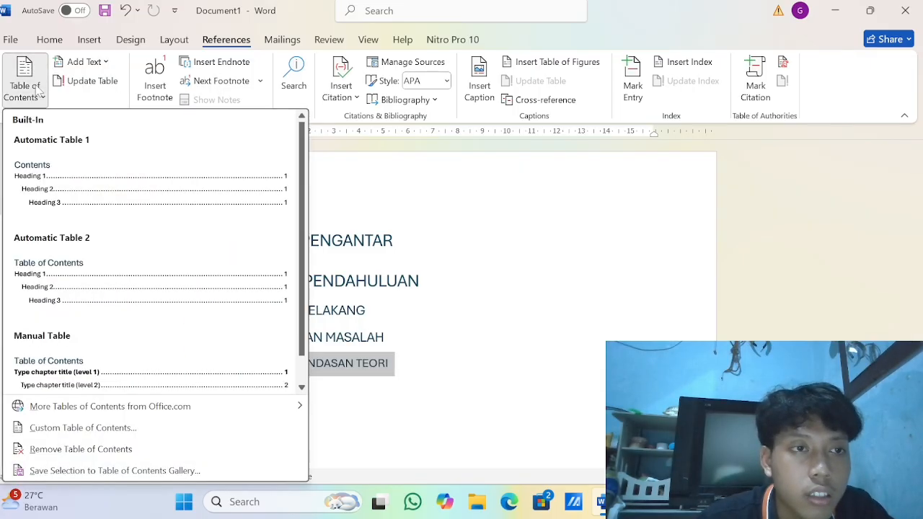
click(82, 181)
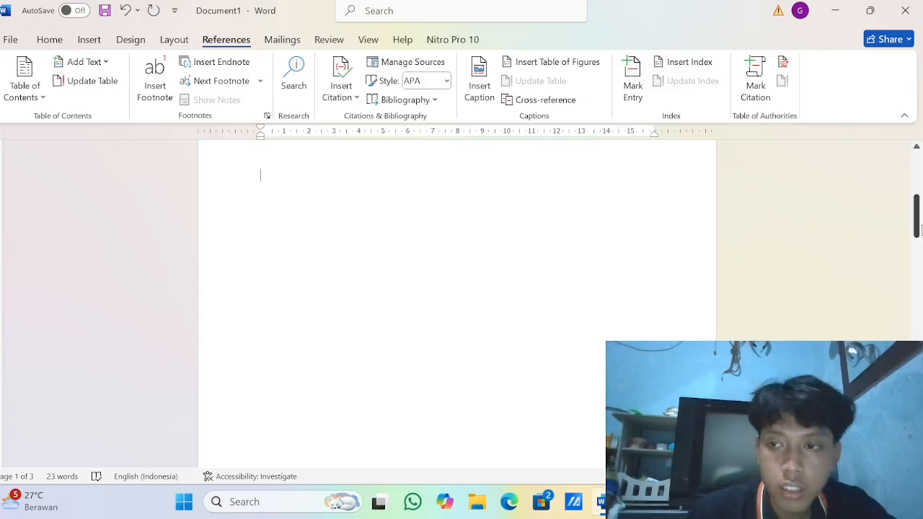
drag(916, 216, 916, 196)
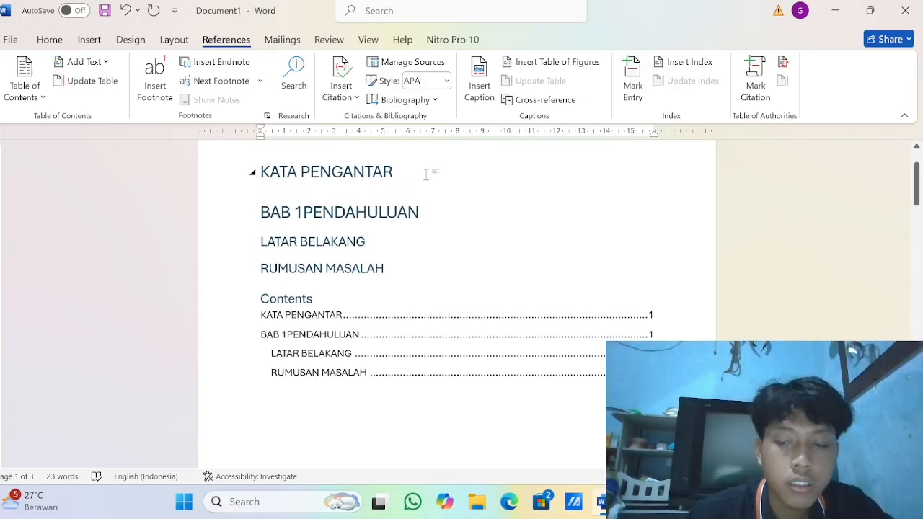
Add blank lines after KATA PENGANTAR so that BAB 1PENDAHULUAN starts at the beginning of page 2
key(Return)
key(Return)
key(Return)
key(Return)
key(Return)
key(Return)
key(Return)
key(Return)
key(Return)
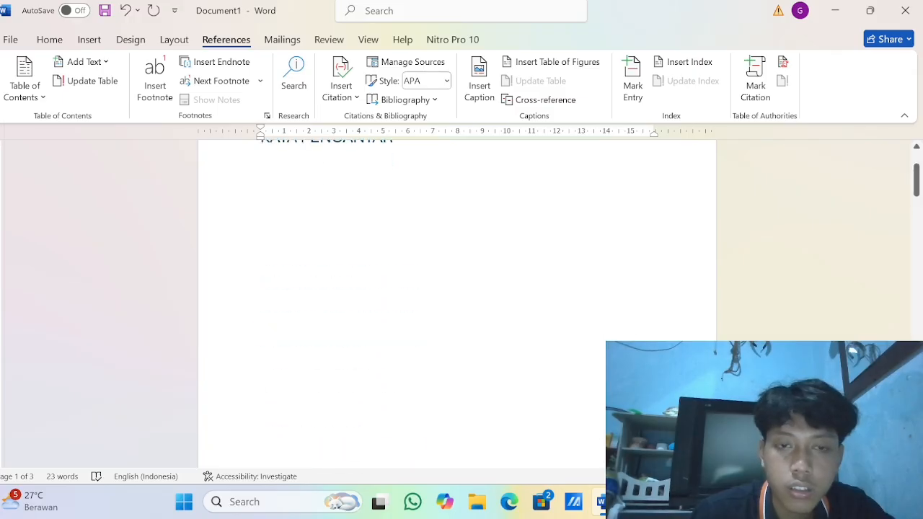
key(Return)
key(Return)
key(Return)
key(Return)
key(Return)
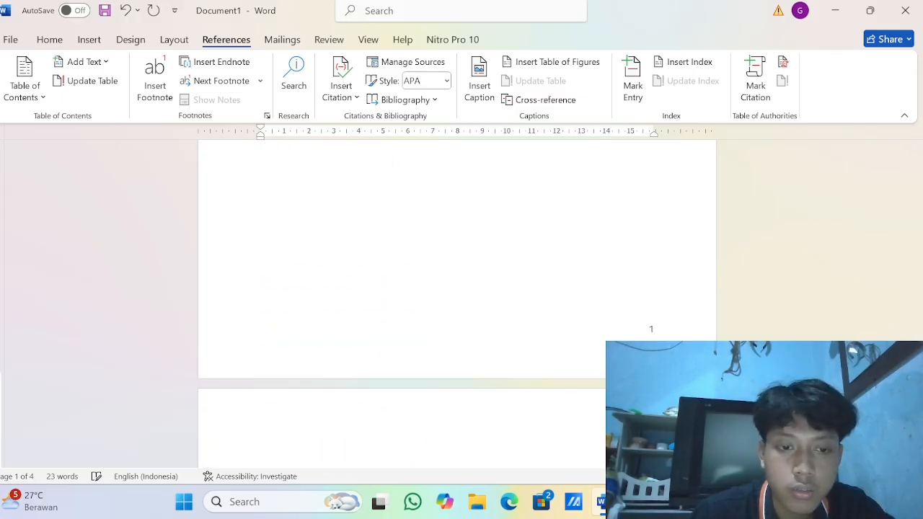
key(BackSpace)
key(BackSpace)
key(BackSpace)
key(BackSpace)
key(BackSpace)
key(BackSpace)
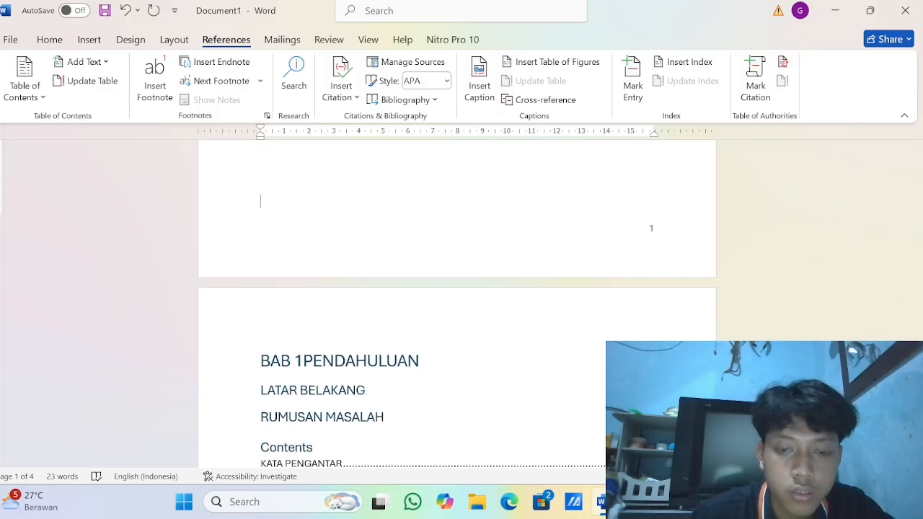
Replace the Contents title of the table of contents with DAFTAR ISI
click(402, 445)
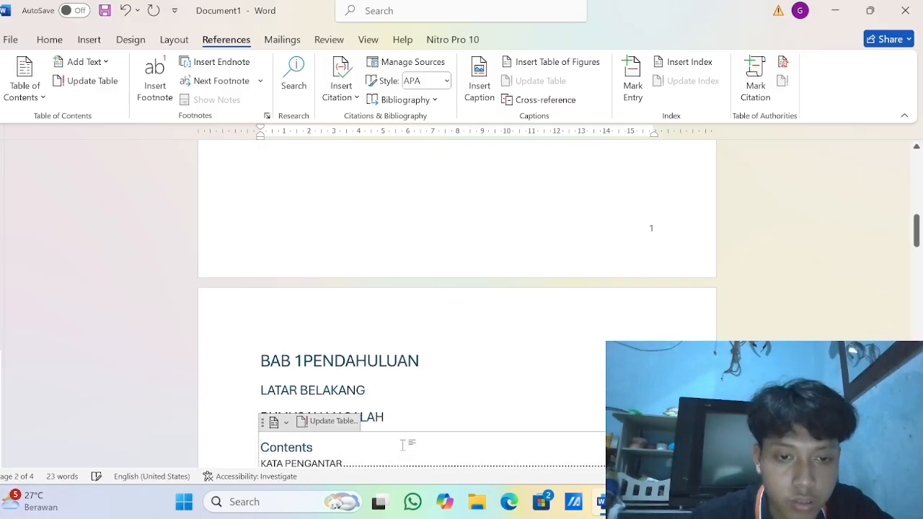
key(BackSpace)
key(BackSpace)
key(BackSpace)
key(BackSpace)
key(BackSpace)
key(BackSpace)
key(BackSpace)
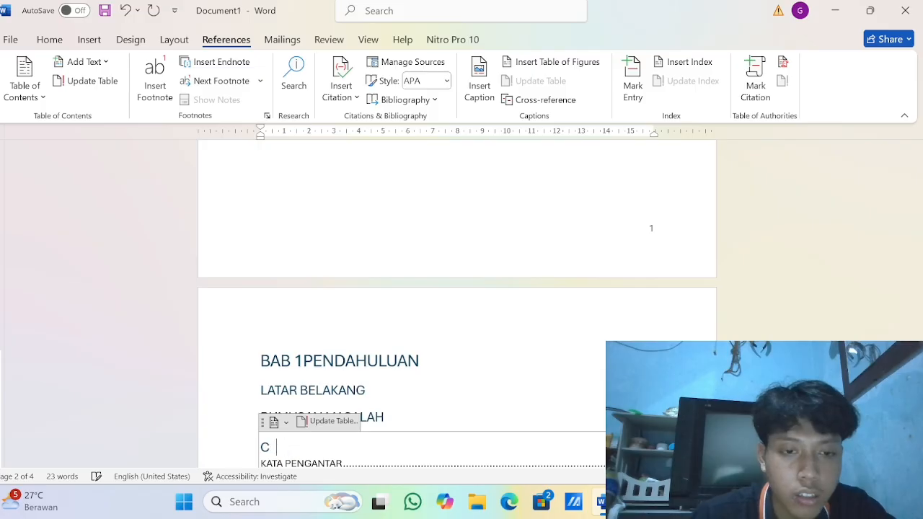
text(d)
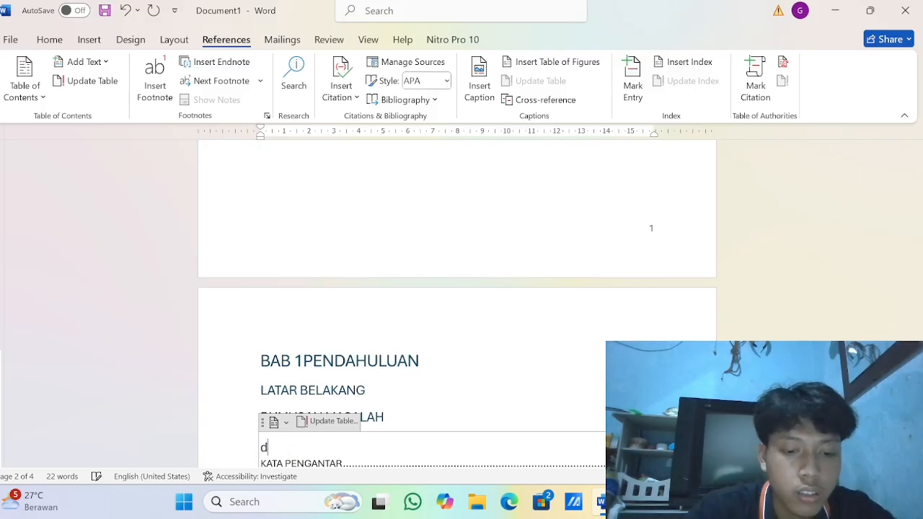
key(BackSpace)
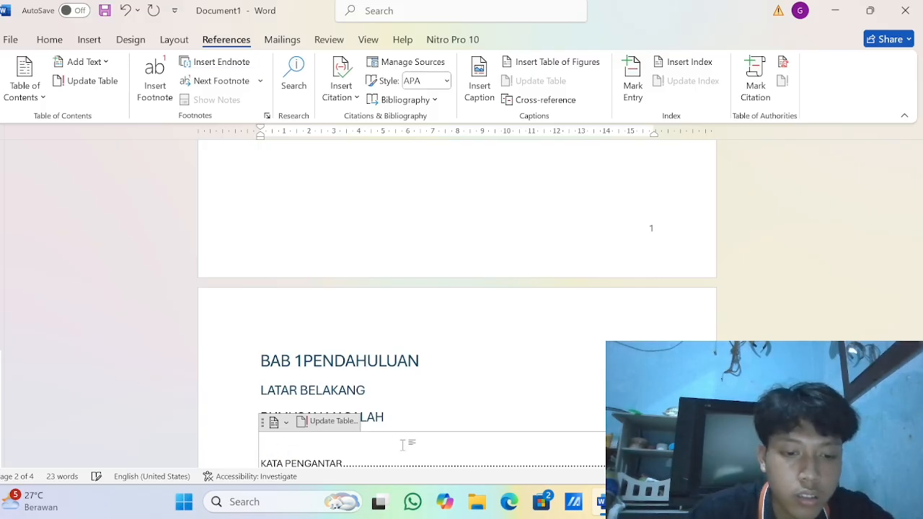
text(DAFT)
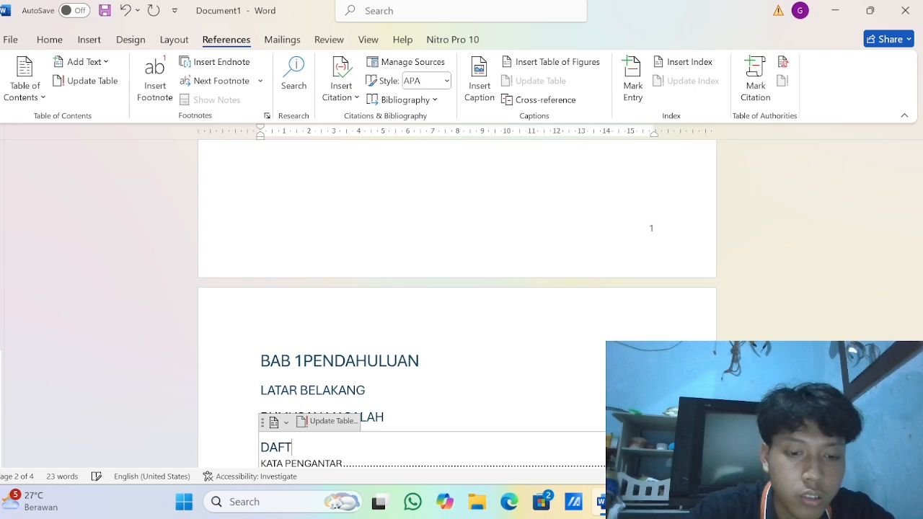
text(AR)
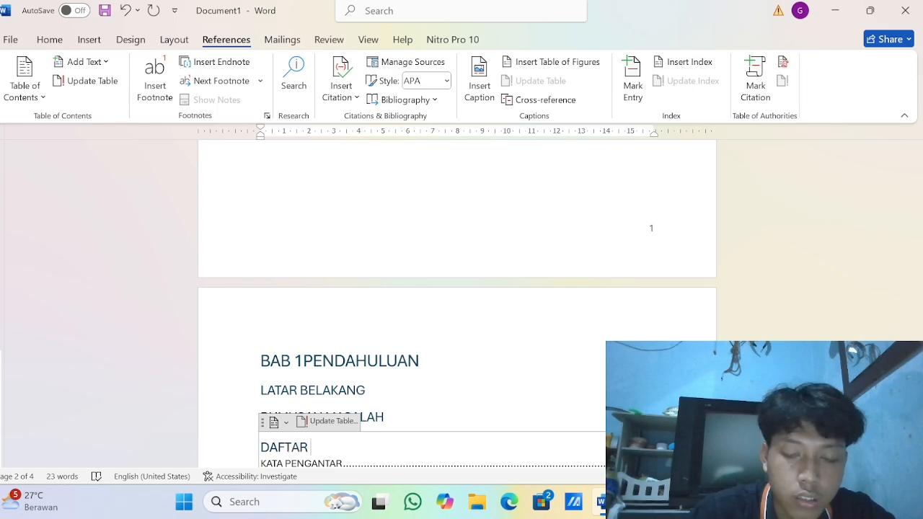
text( ISI)
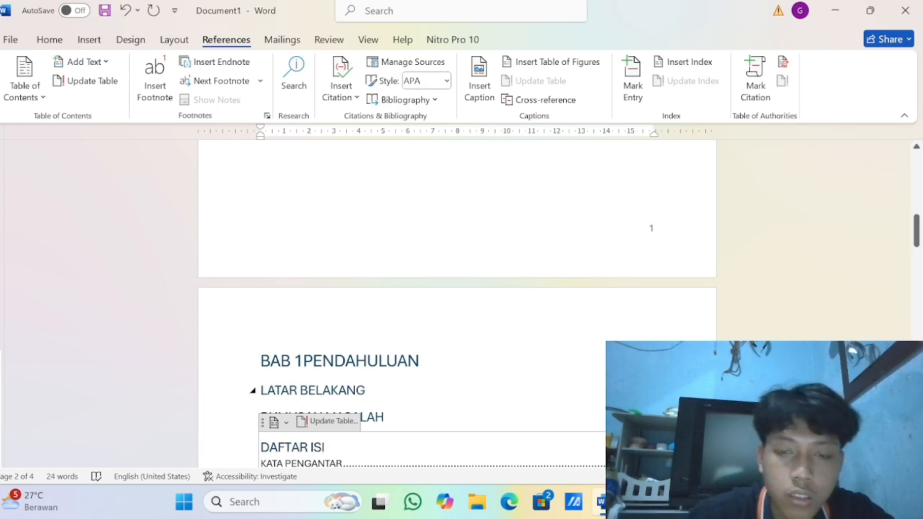
Move LATAR BELAKANG to the beginning of page 3 by adding empty space after BAB 1PENDAHULUAN
click(454, 358)
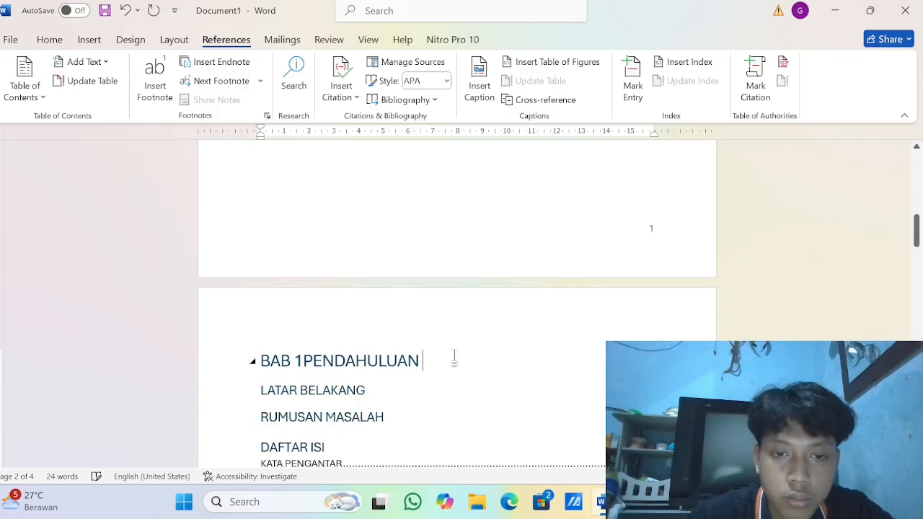
key(Return)
key(ctrl+Return)
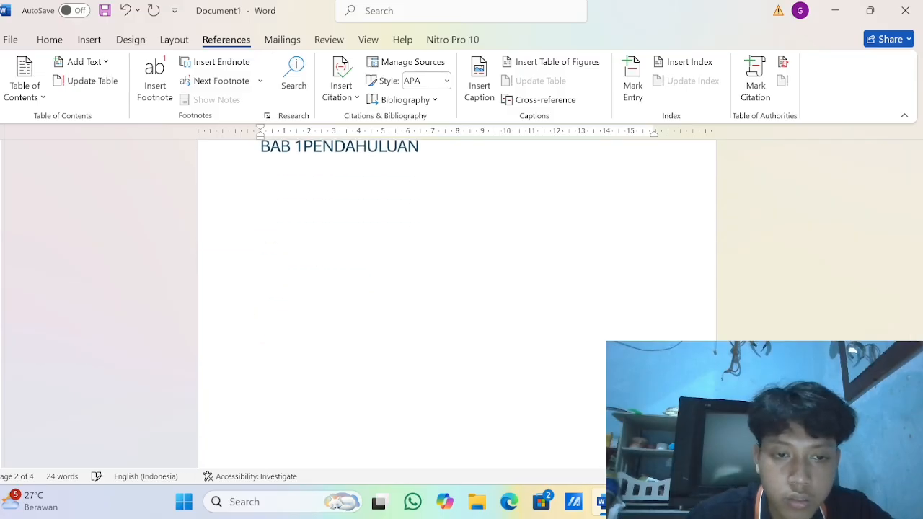
key(BackSpace)
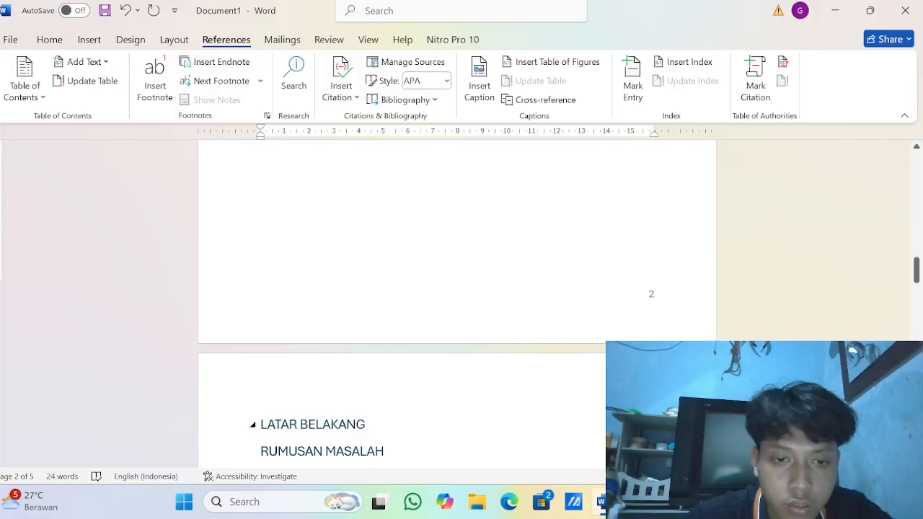
Move RUMUSAN MASALAH to the beginning of page 4 by adding empty space after LATAR BELAKANG
click(411, 426)
key(ctrl+Return)
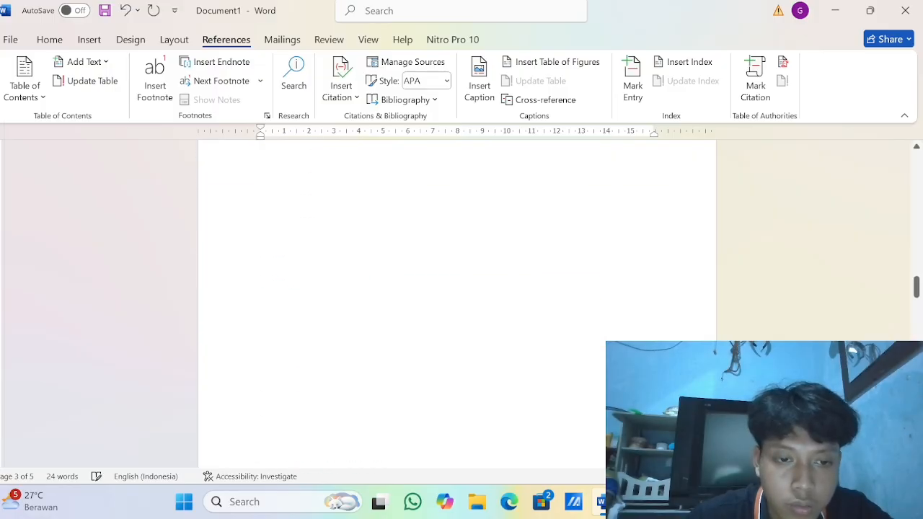
scroll(457, 303, down, 3)
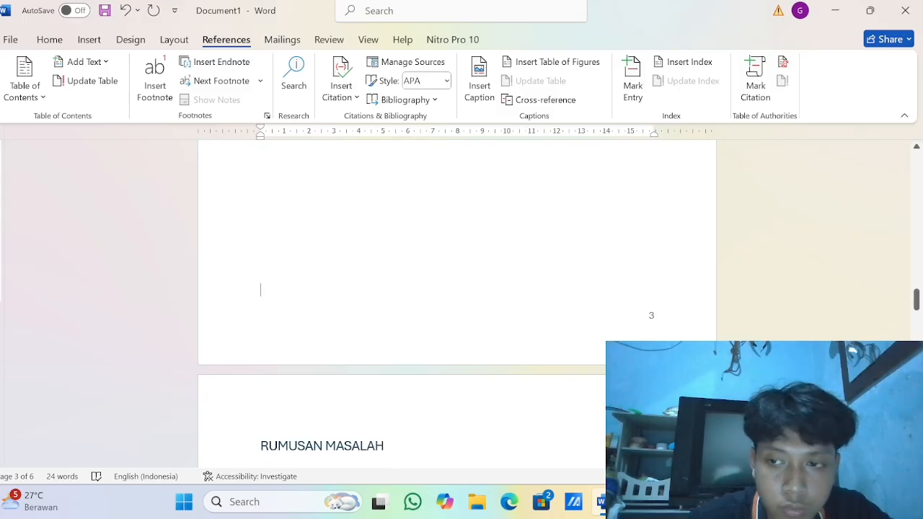
Add blank lines after RUMUSAN MASALAH so that the DAFTAR ISI table starts on page 5
drag(916, 299, 918, 326)
click(453, 182)
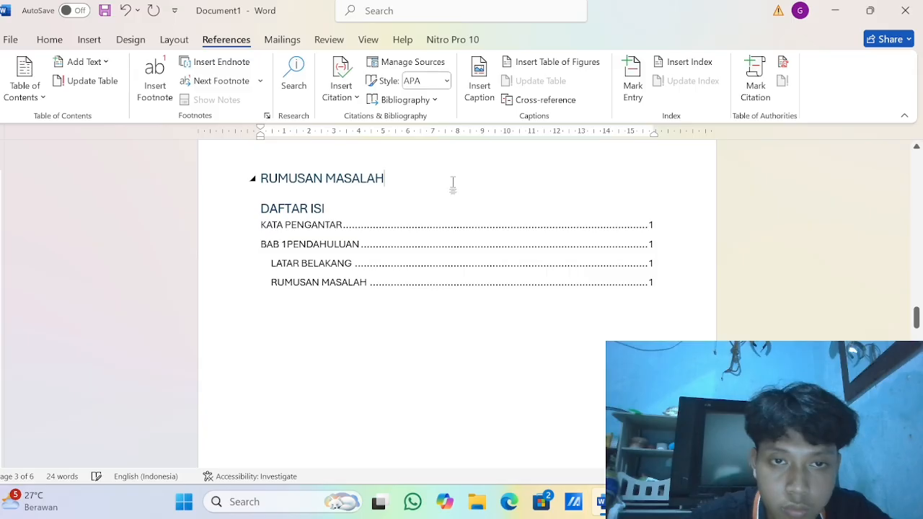
key(Return)
key(Return)
key(Return)
key(Return)
key(Return)
key(Return)
key(Return)
key(Return)
key(Return)
key(Return)
key(Return)
key(Return)
key(Return)
key(Return)
key(Return)
key(Return)
key(Return)
key(Return)
key(Return)
key(Return)
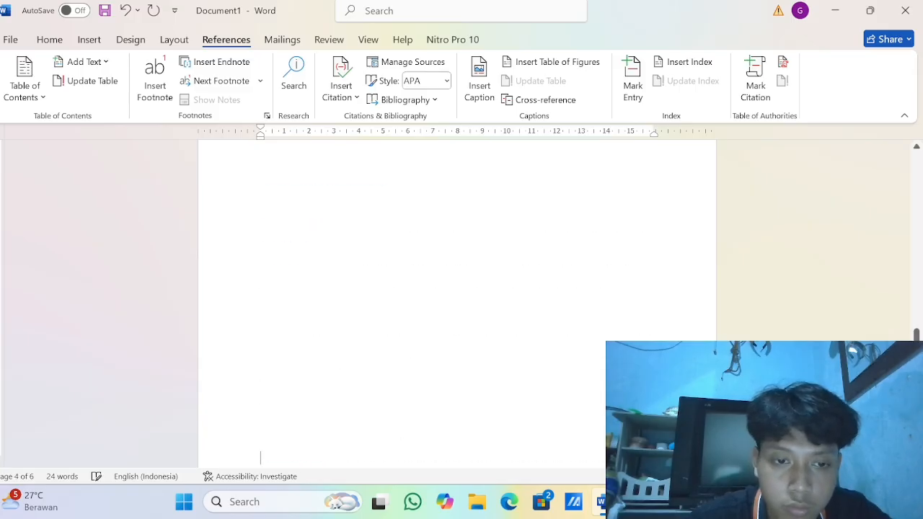
key(BackSpace)
key(BackSpace)
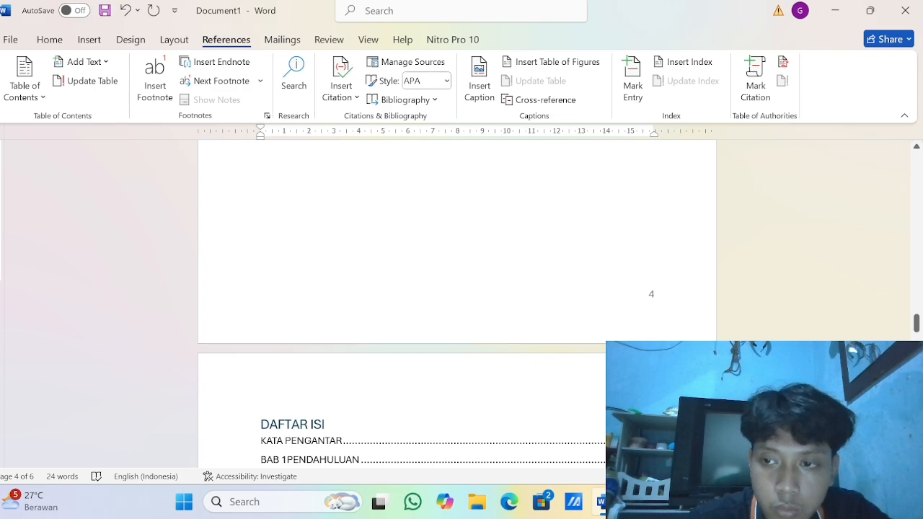
drag(917, 328, 920, 335)
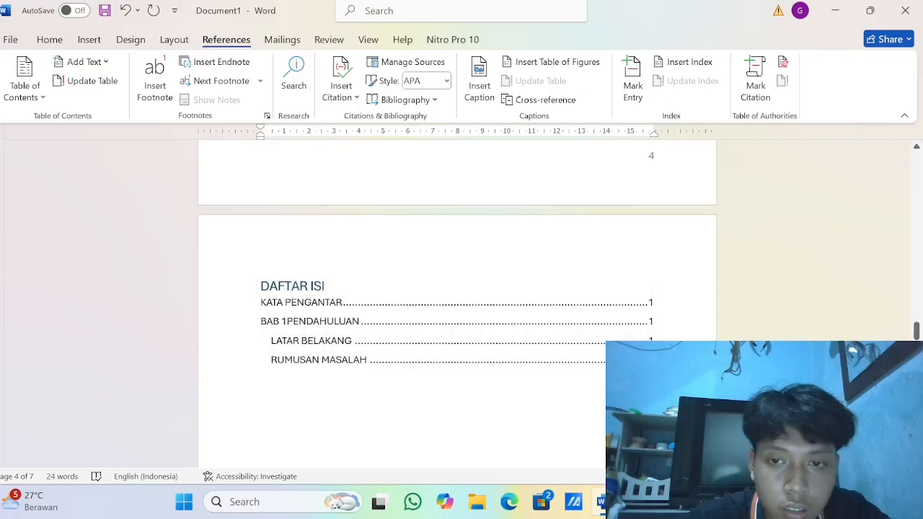
drag(917, 329, 919, 337)
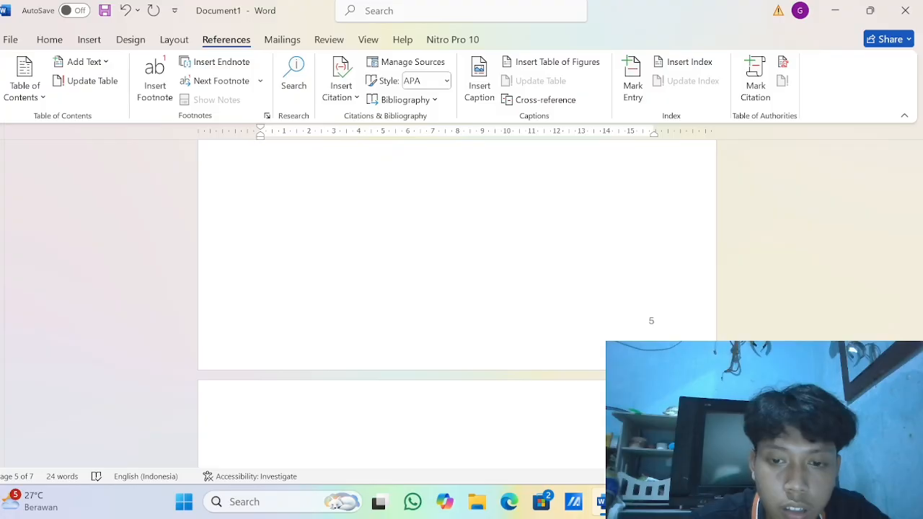
Switch to the Google Drive presentation and read the slides on automatic tables of contents, up to the steps for an automatic list of figures
click(633, 502)
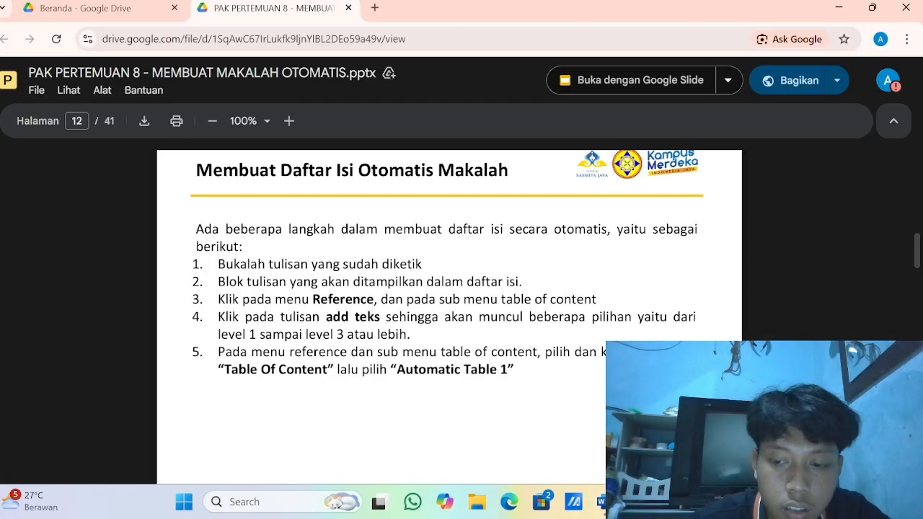
scroll(448, 317, down, 15)
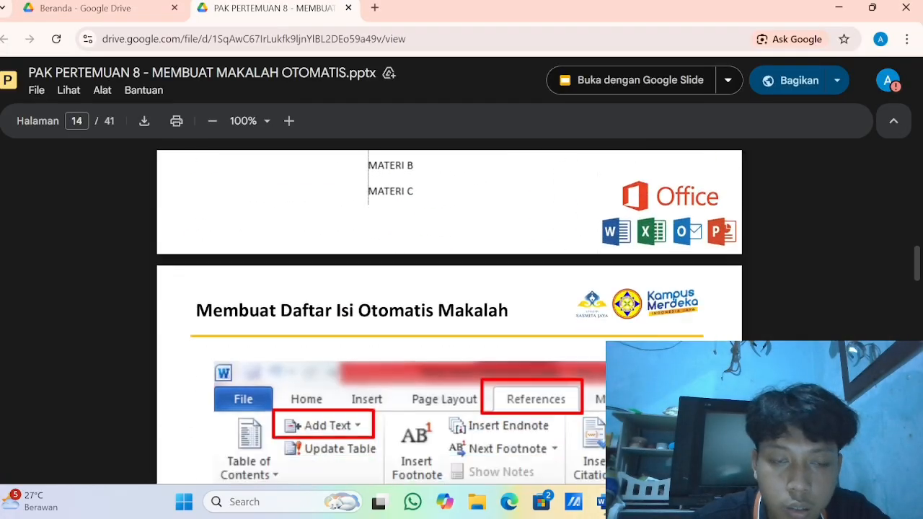
scroll(448, 317, down, 10)
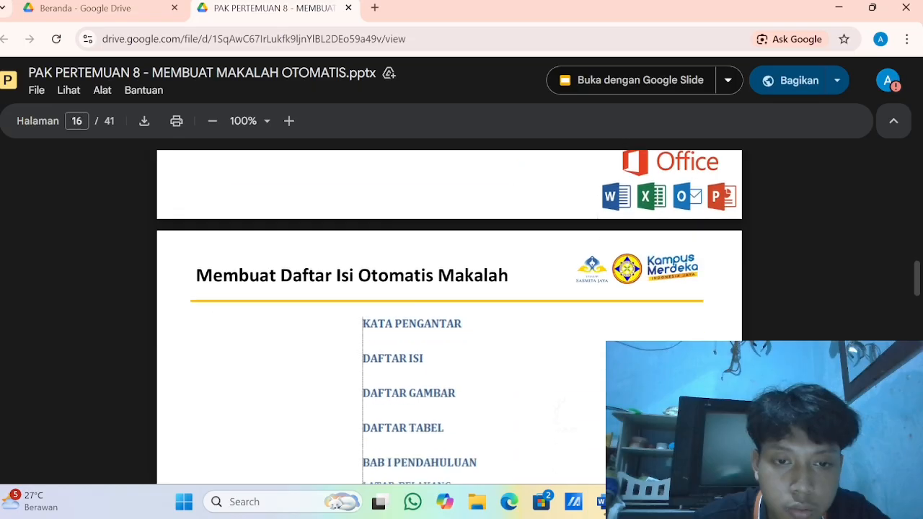
scroll(449, 317, down, 10)
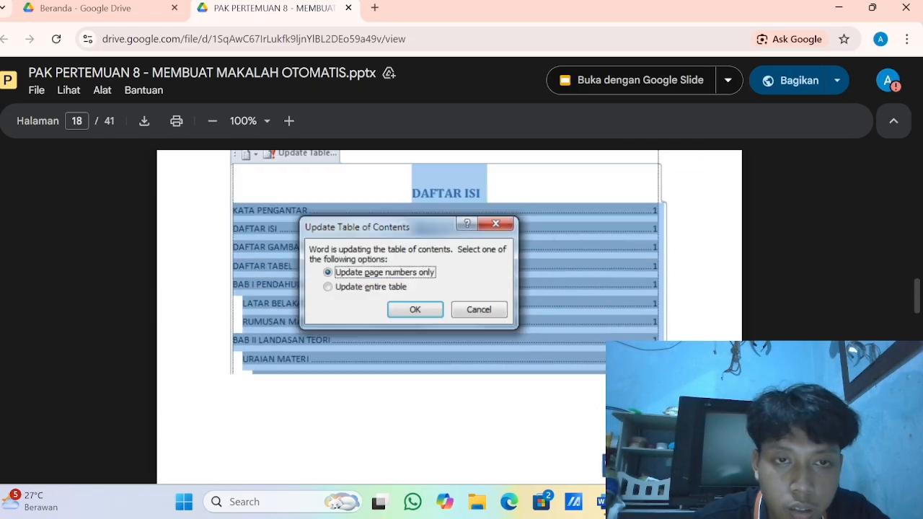
scroll(448, 317, down, 5)
scroll(449, 317, up, 1)
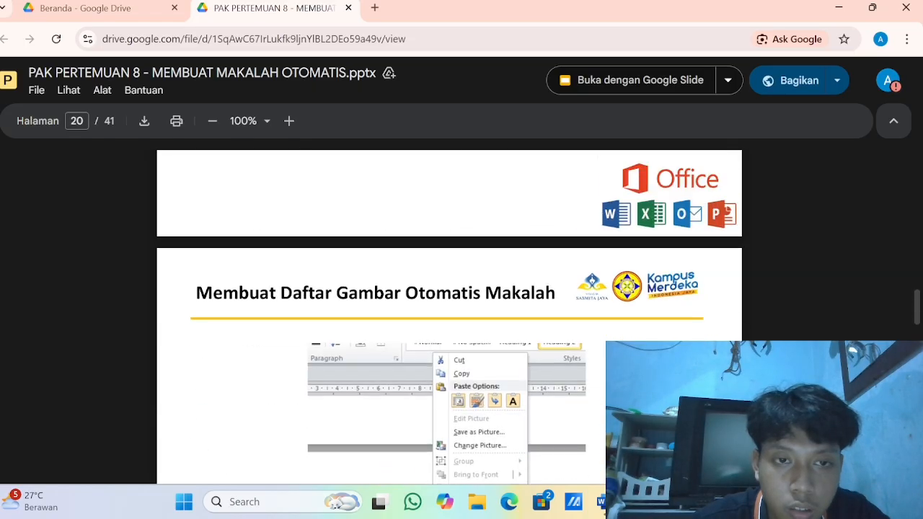
scroll(449, 317, up, 4)
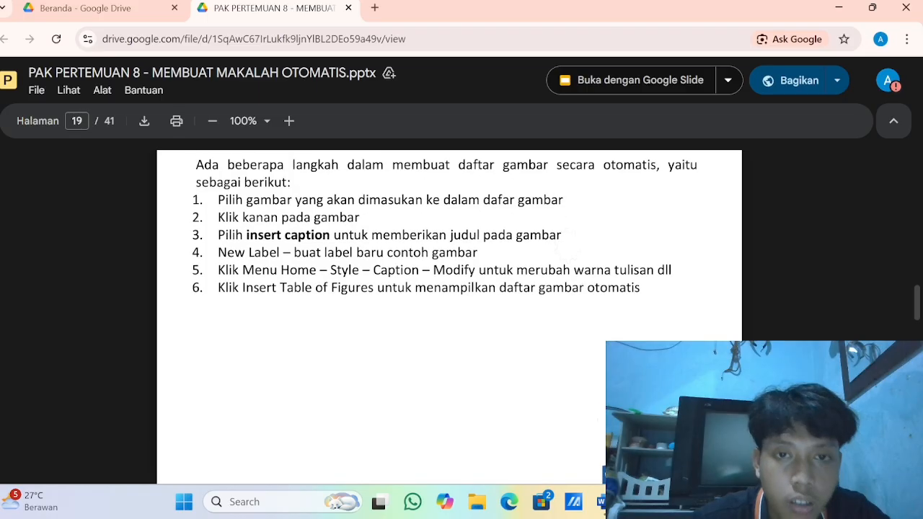
Switch to Word and insert a caption below the university logo on page 7, using a new label named gambar 1
scroll(448, 318, up, 1)
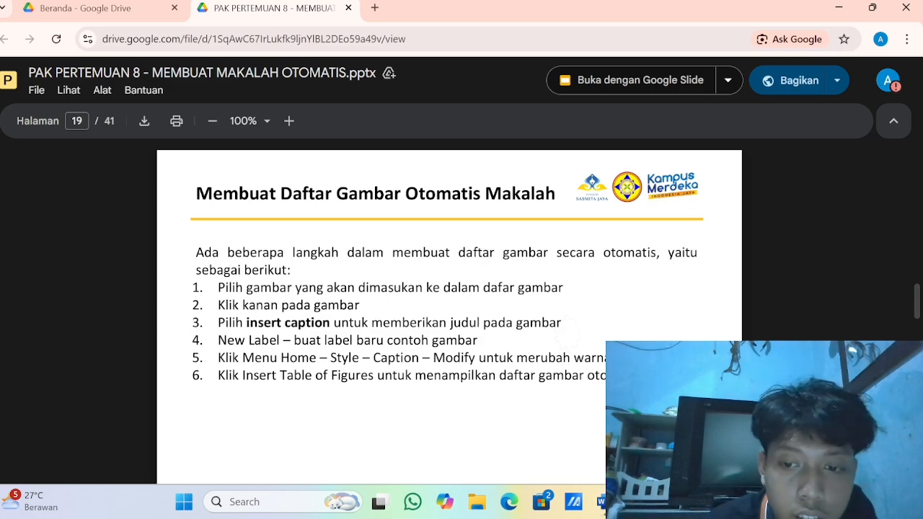
click(597, 508)
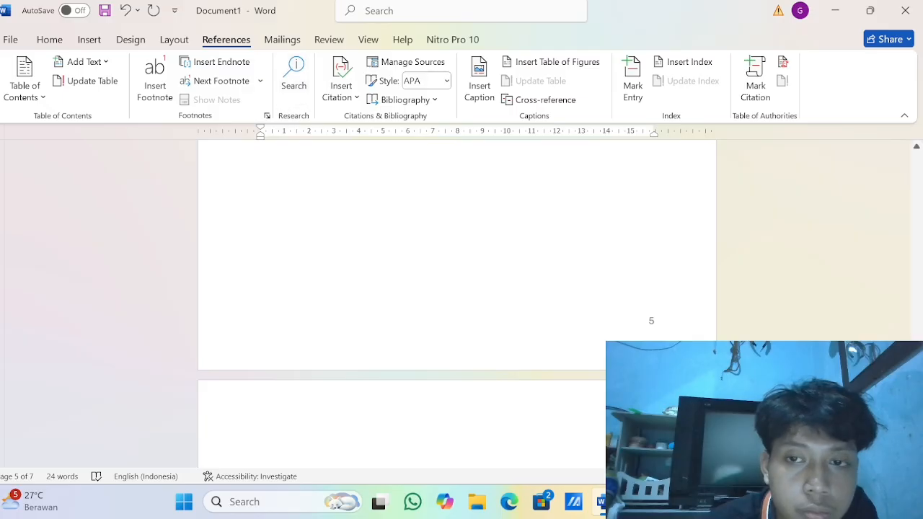
click(597, 507)
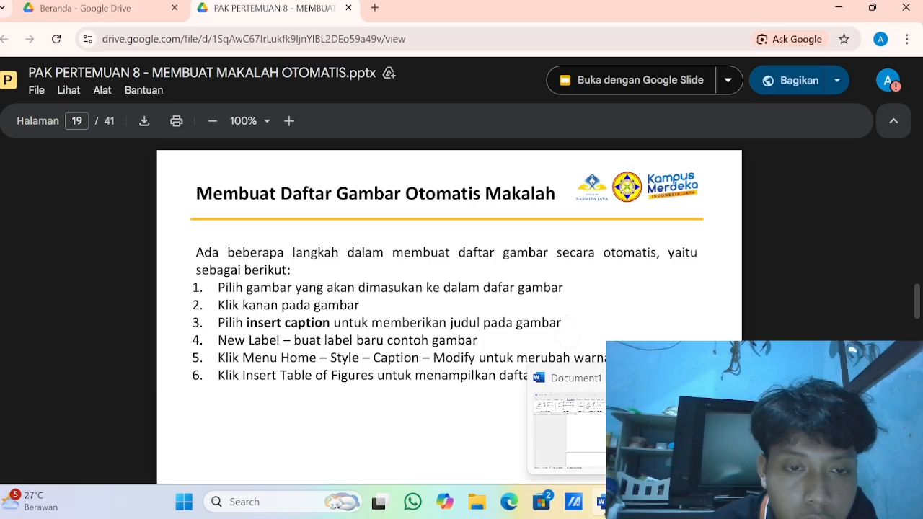
click(597, 508)
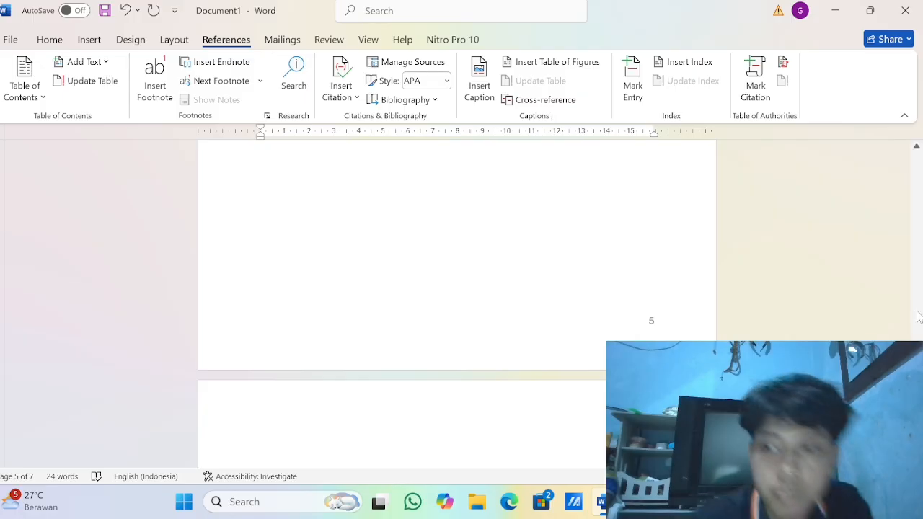
scroll(457, 303, up, 5)
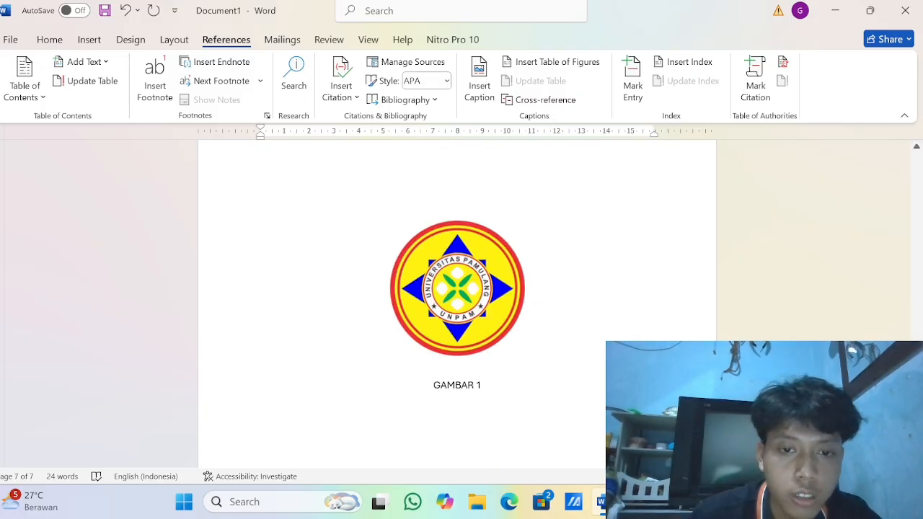
click(478, 92)
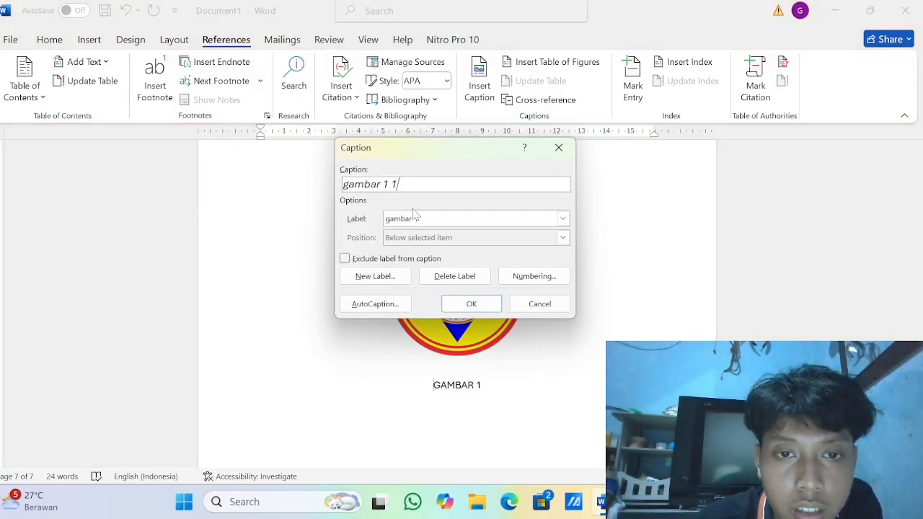
click(370, 278)
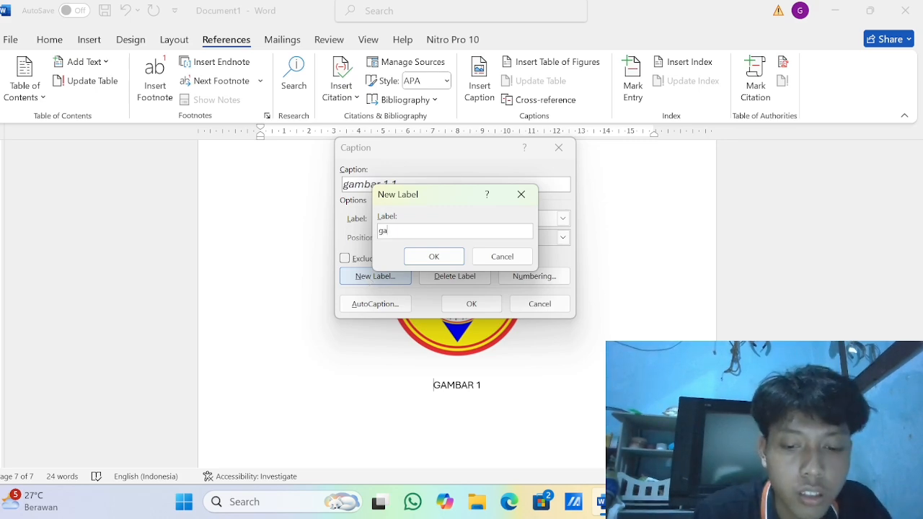
text(gambar 1)
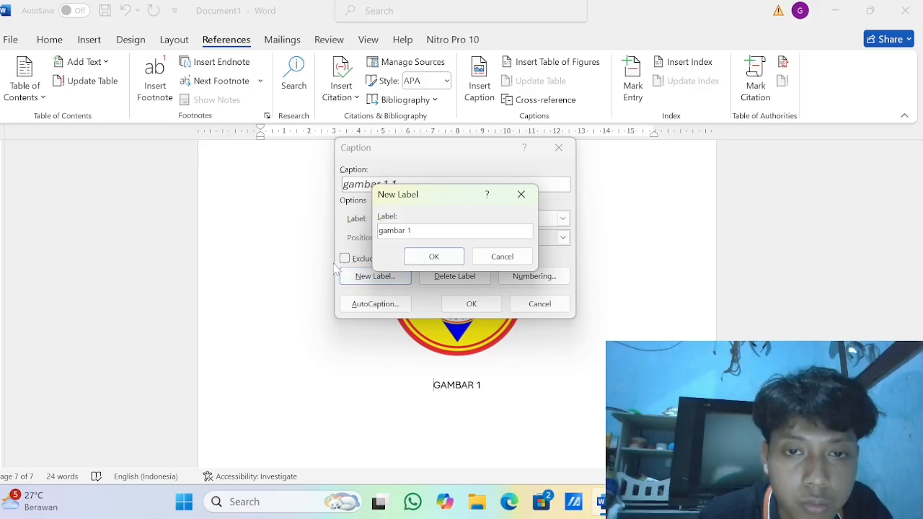
click(434, 257)
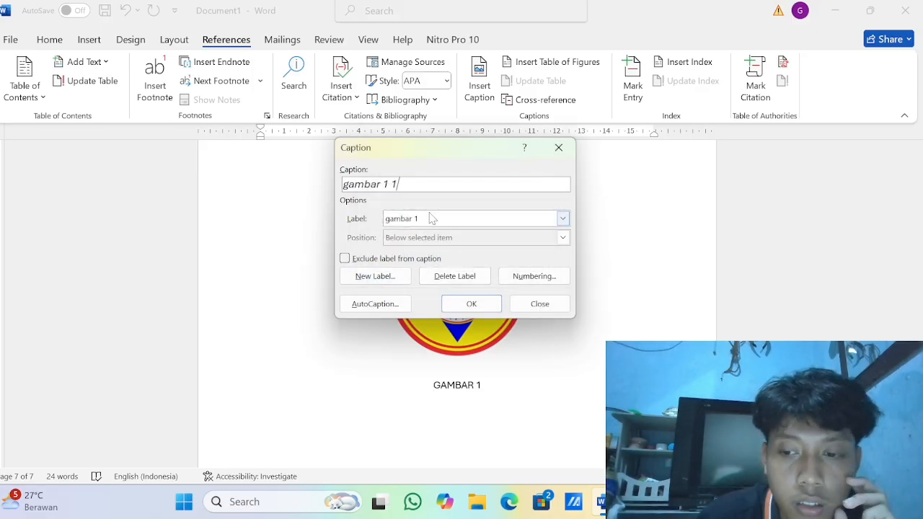
click(458, 308)
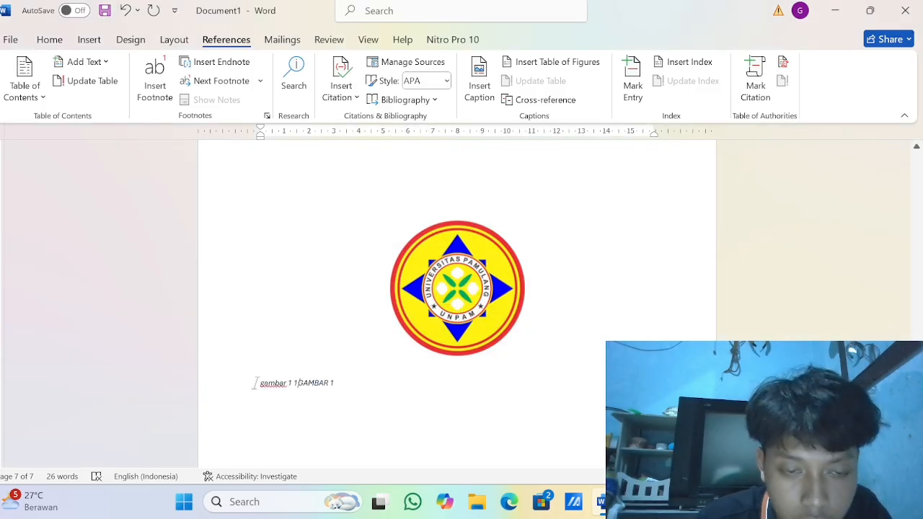
Center the caption below the logo and delete the automatic number that follows the gambar 1 label
click(49, 41)
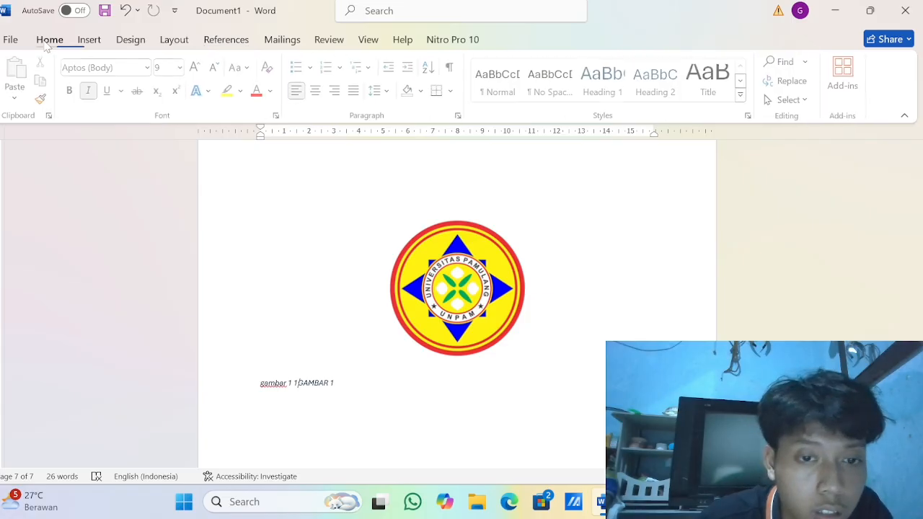
click(317, 91)
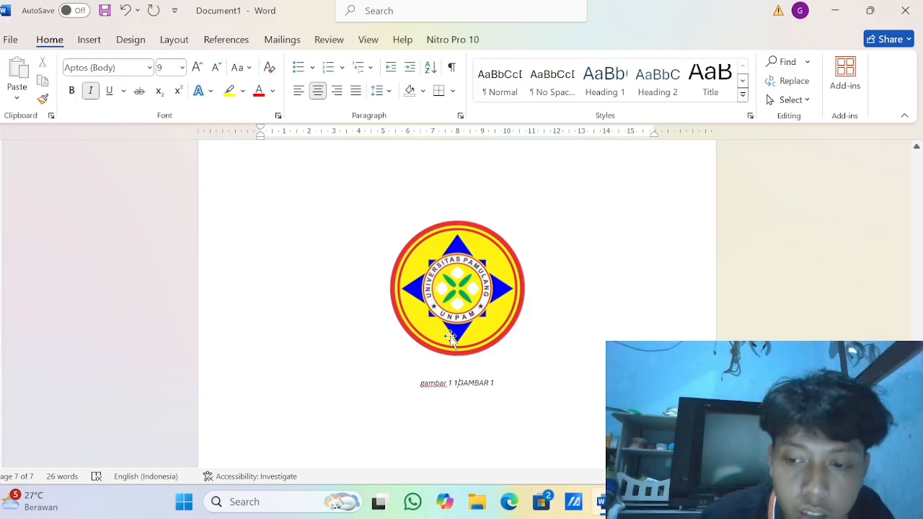
key(shift+Left)
key(BackSpace)
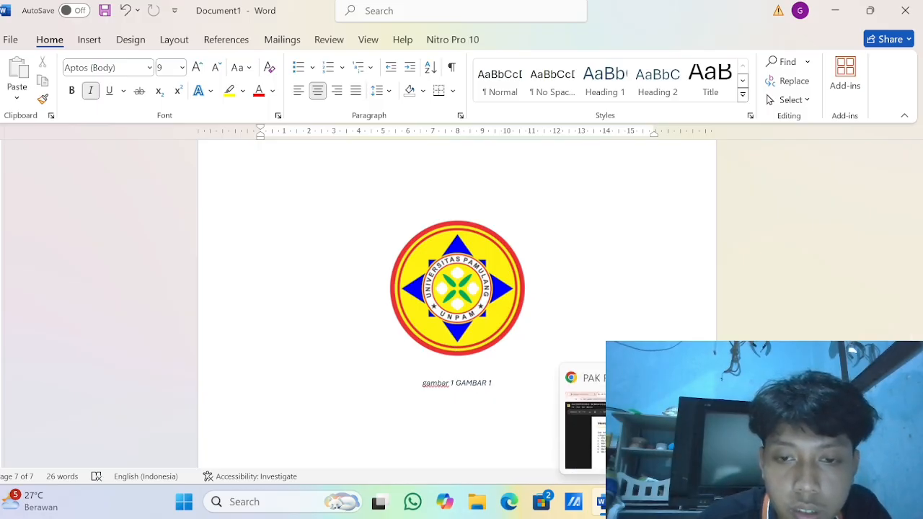
Switch to the Google Drive presentation and examine the slides on inserting a table of figures and the sample DAFTAR GAMBAR
click(585, 432)
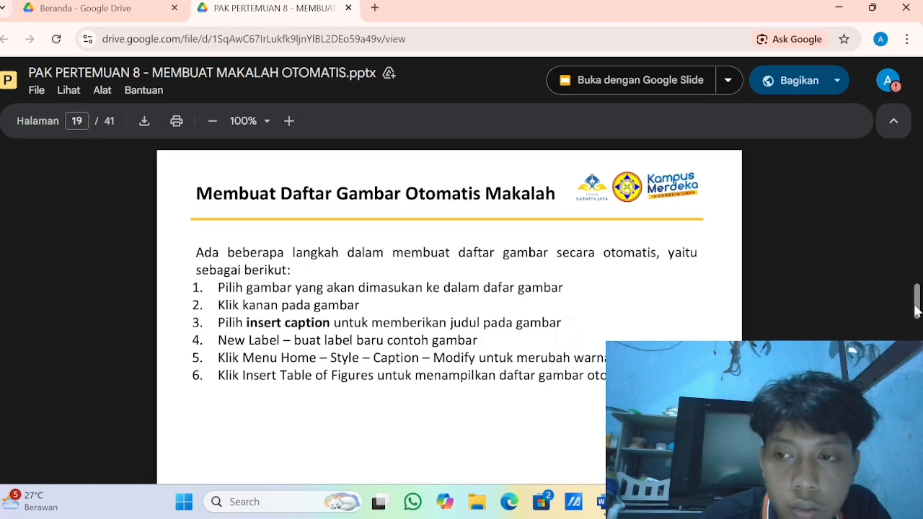
drag(915, 310, 915, 326)
scroll(449, 317, down, 20)
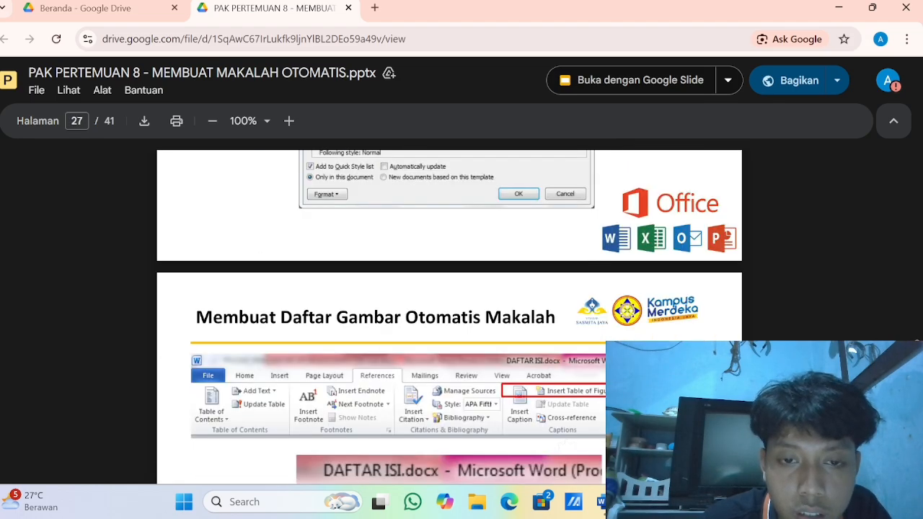
scroll(449, 317, down, 10)
scroll(449, 317, up, 10)
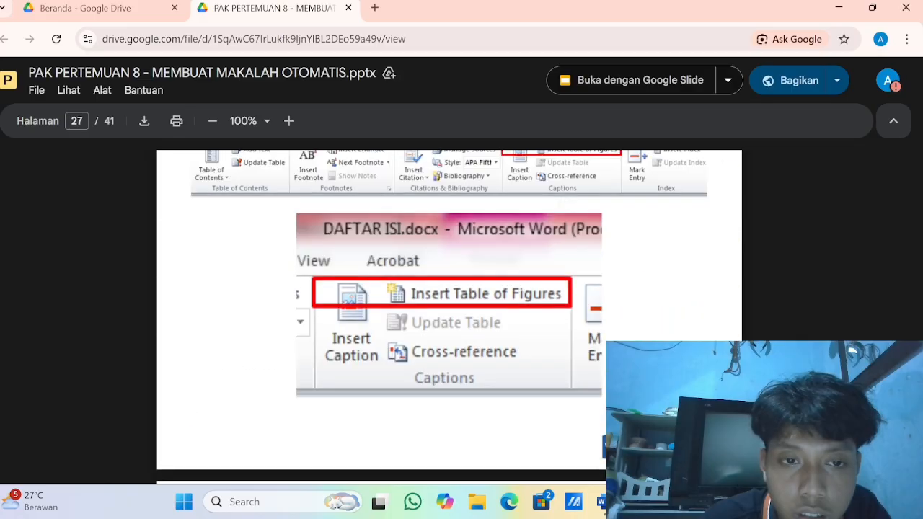
scroll(449, 318, down, 10)
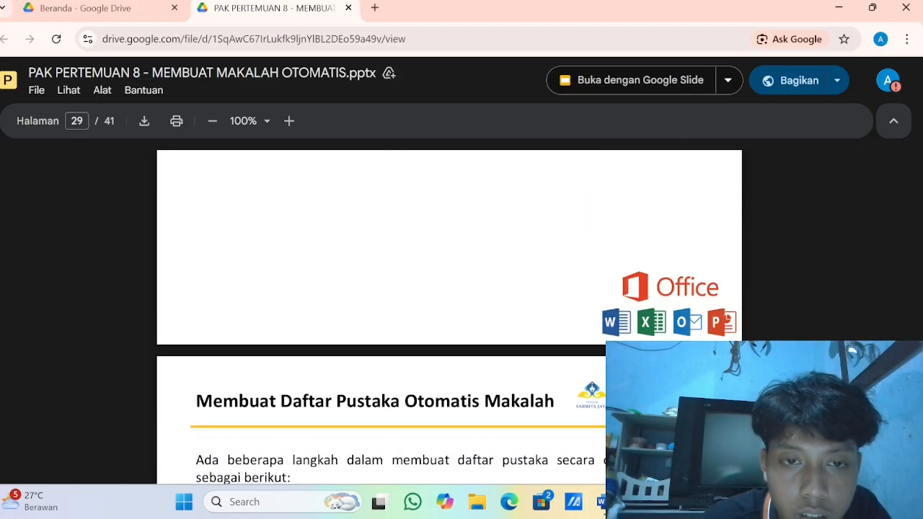
scroll(442, 361, up, 3)
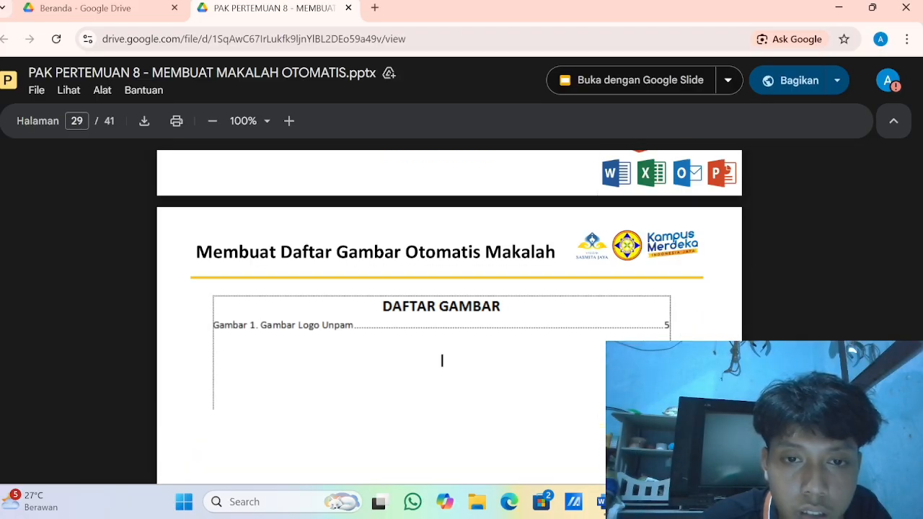
Switch to Word, insert a one-column, two-row table below the logo caption, and remove the border between its rows
click(601, 502)
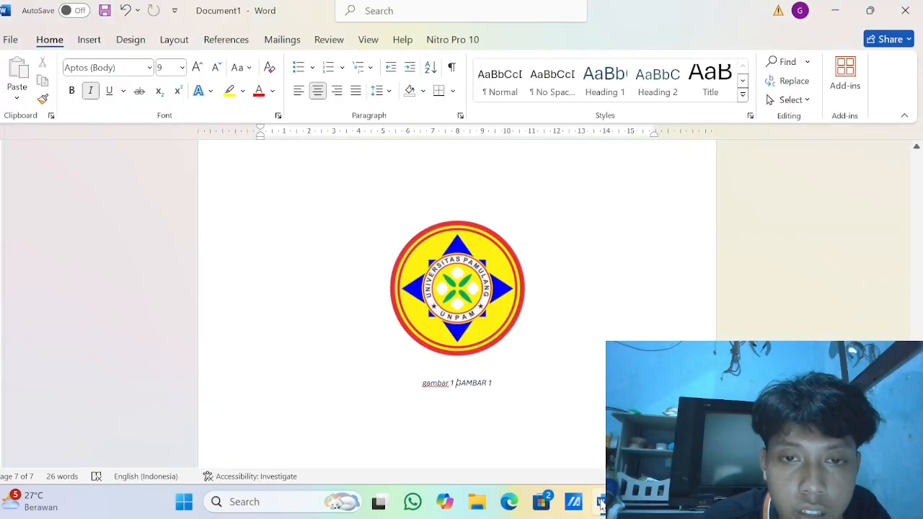
click(216, 39)
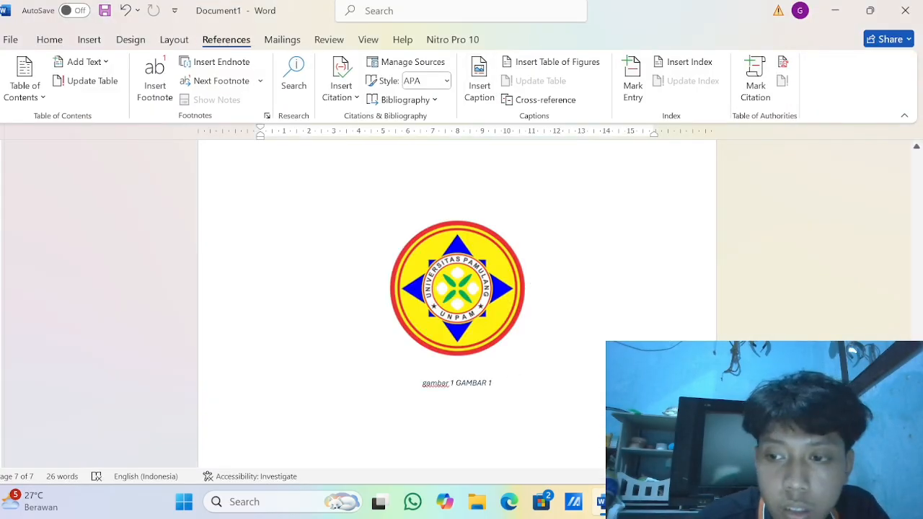
scroll(457, 303, down, 5)
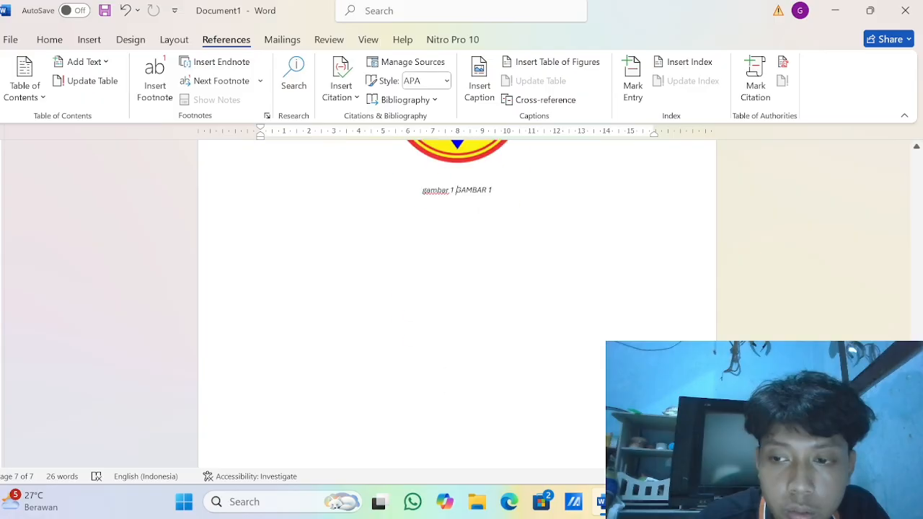
click(290, 206)
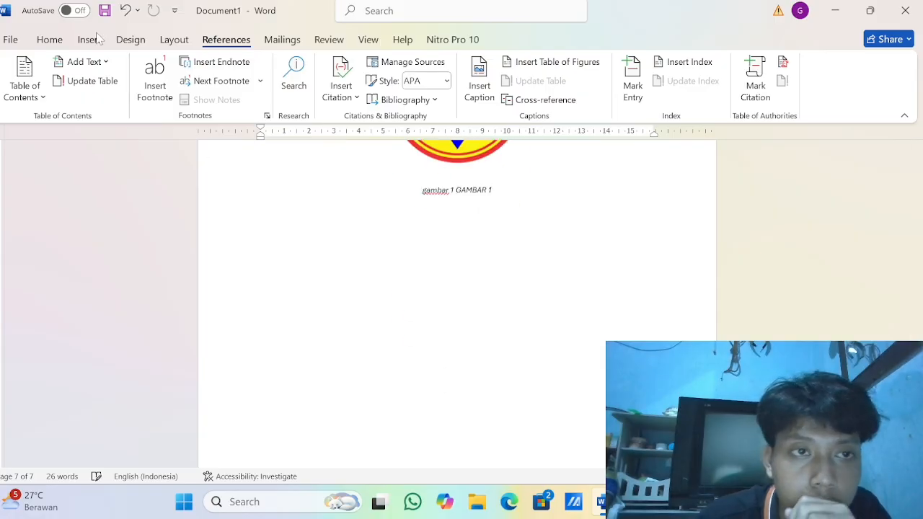
click(58, 40)
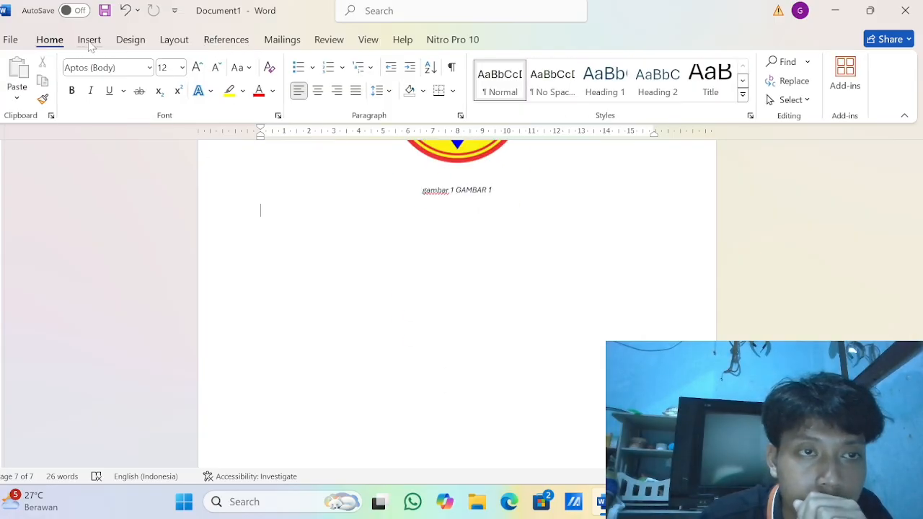
click(89, 40)
click(107, 99)
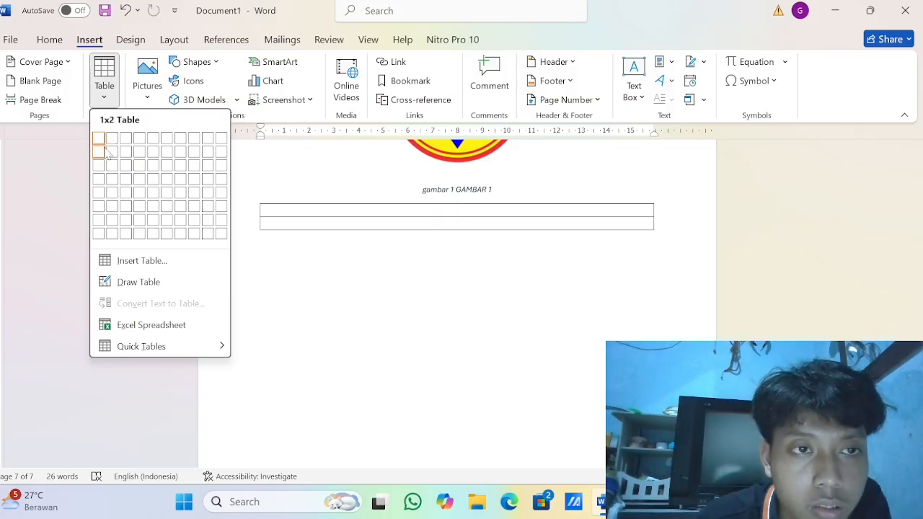
click(107, 150)
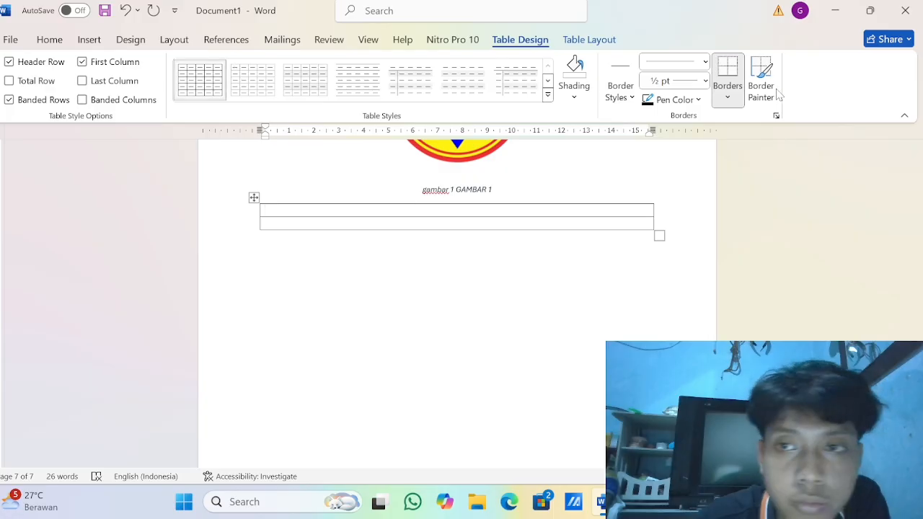
click(726, 96)
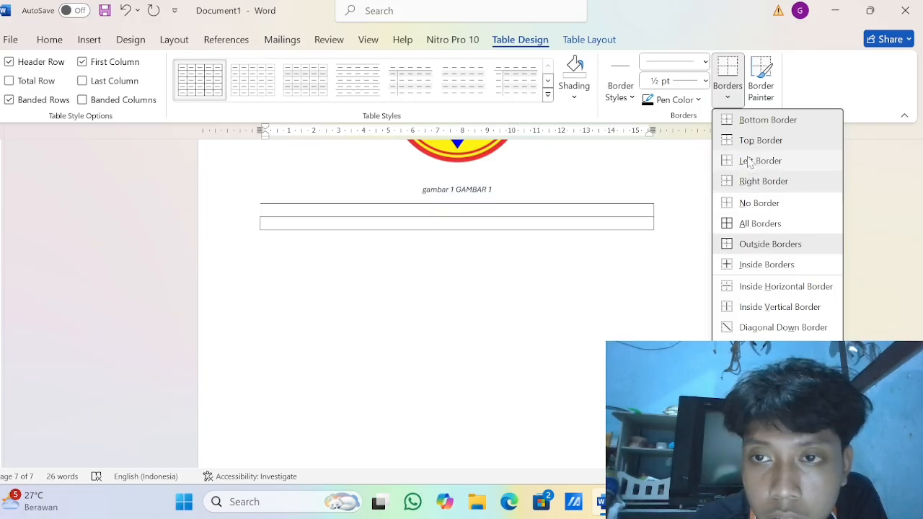
click(744, 120)
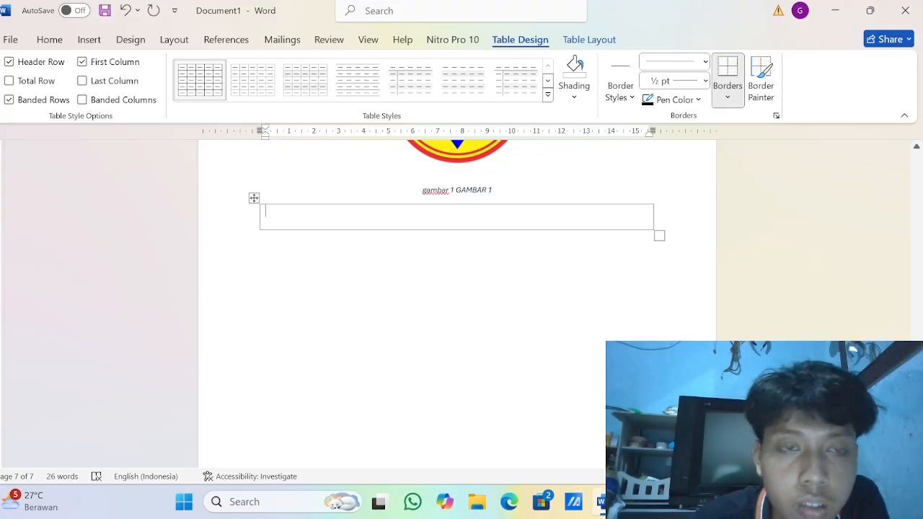
Try inserting a table of figures for the gambar 1 caption label in the table's first row, and undo it
click(333, 41)
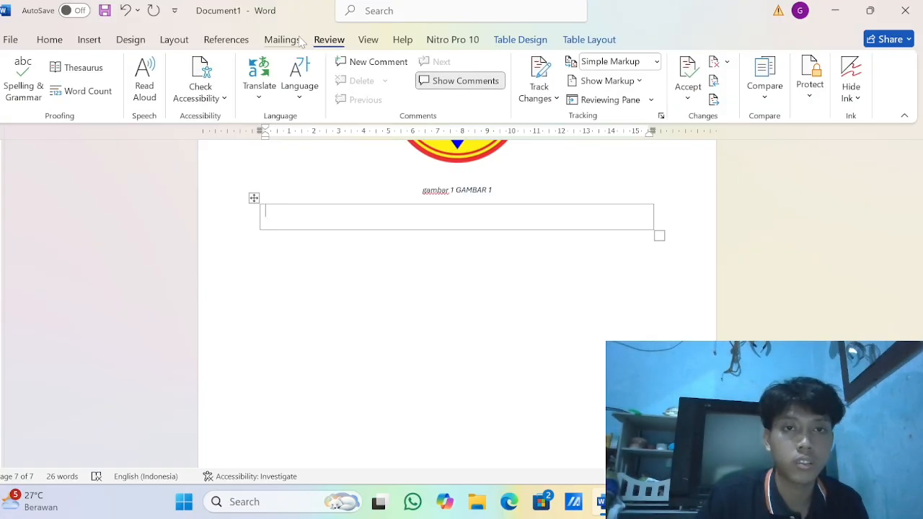
click(282, 40)
click(226, 40)
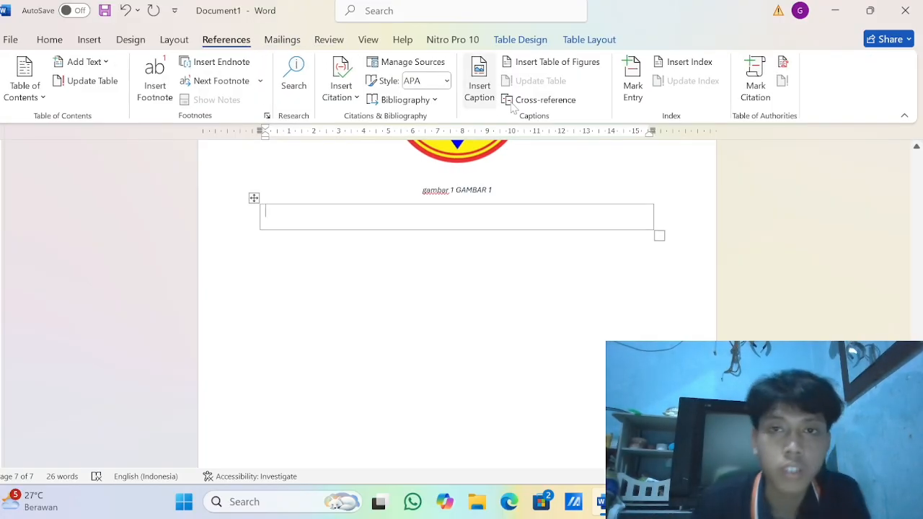
click(545, 64)
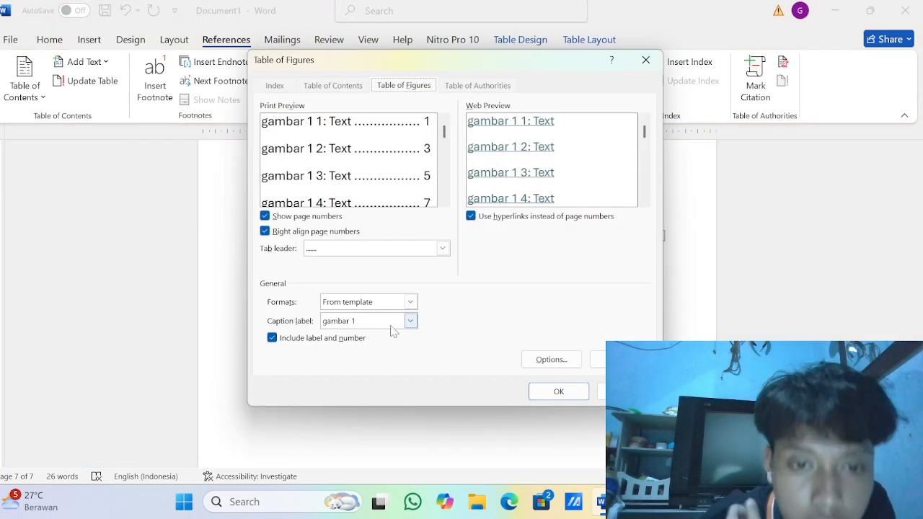
key(Return)
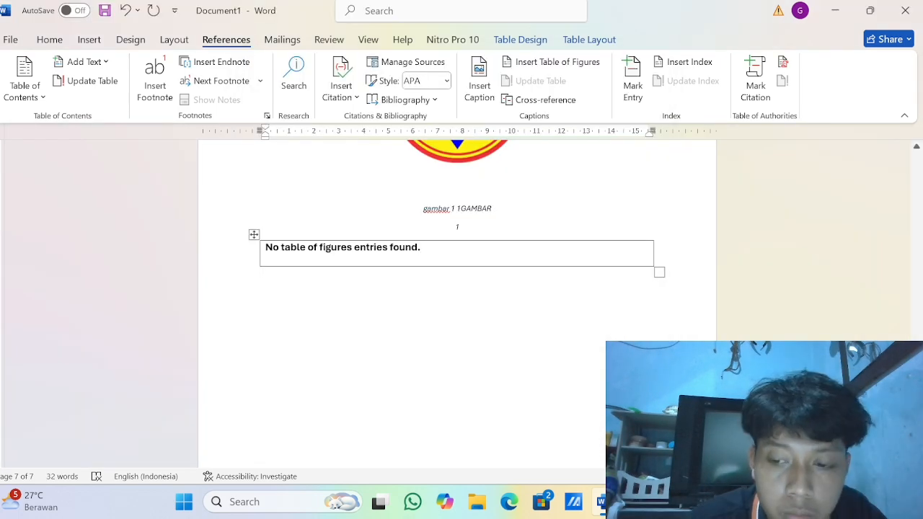
click(457, 249)
key(ctrl+z)
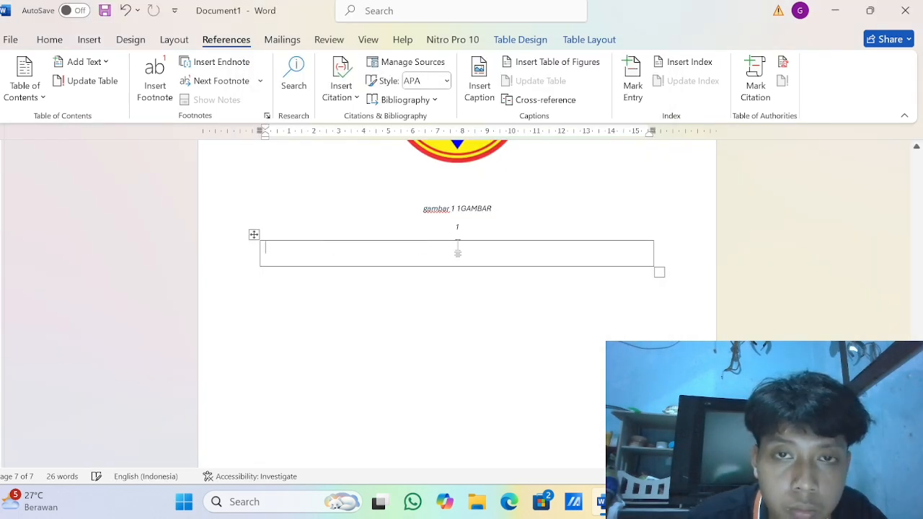
Insert a table of figures for the gambar 1 caption label in the table below the logo caption
click(527, 63)
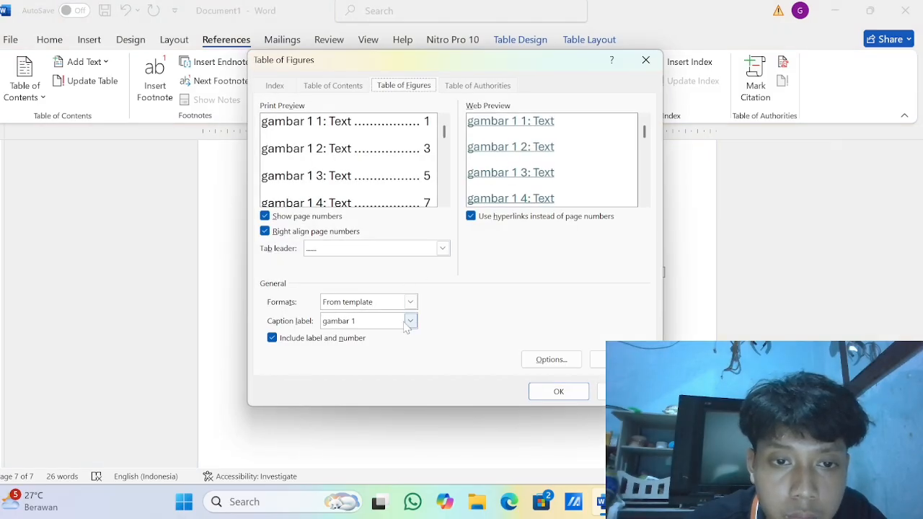
click(393, 322)
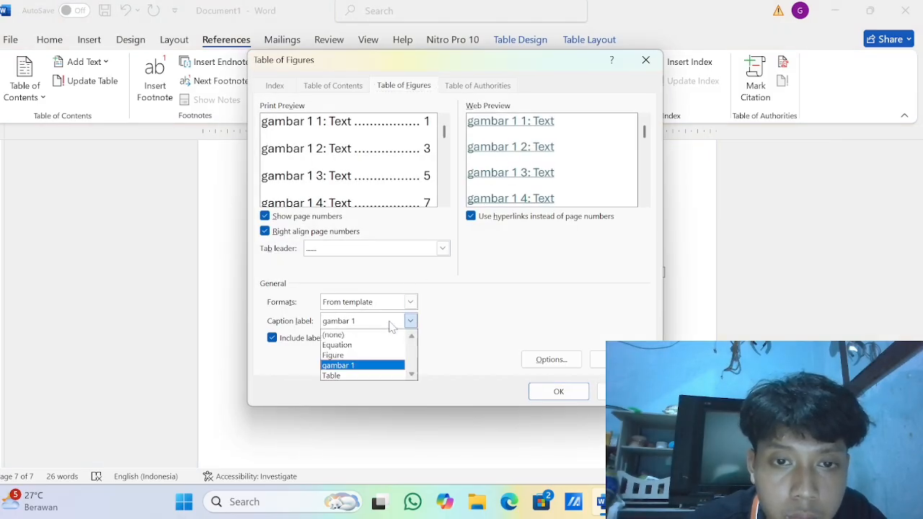
click(405, 365)
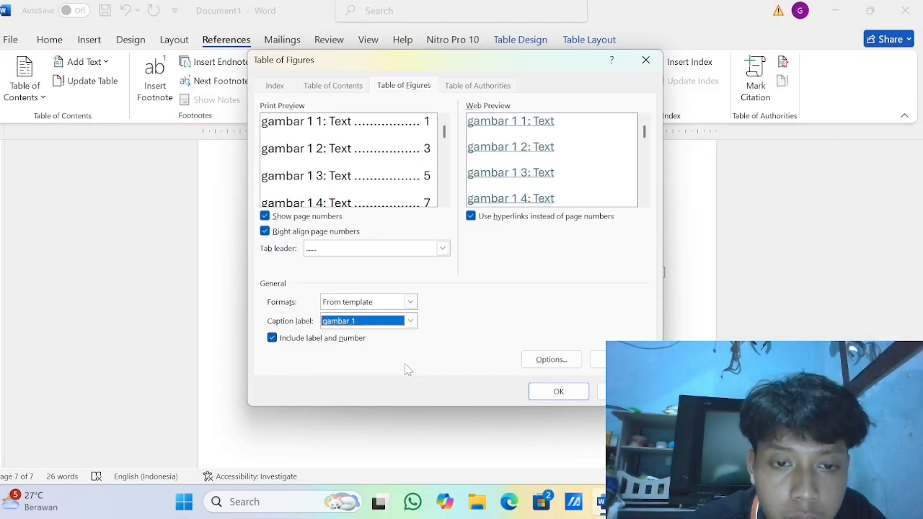
click(561, 392)
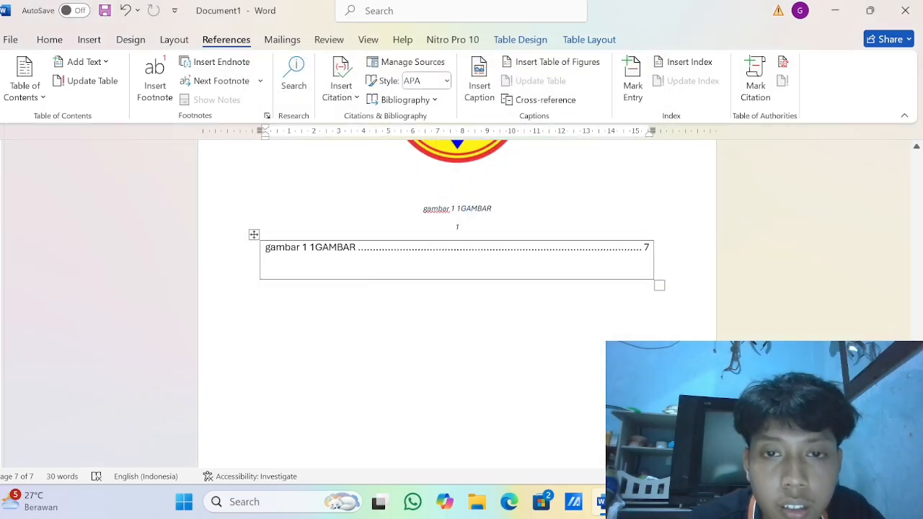
Delete the stray number 1 on the line between the logo caption and the table of figures
click(460, 226)
key(ctrl+z)
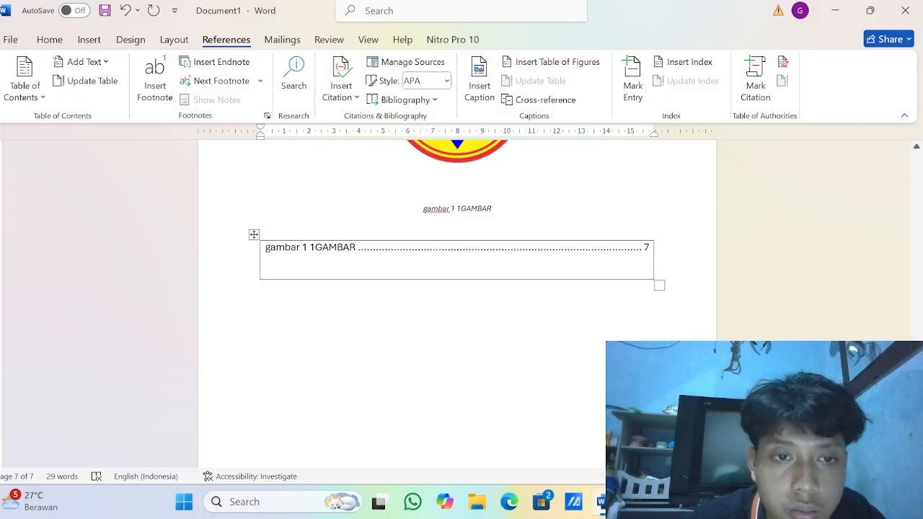
click(344, 247)
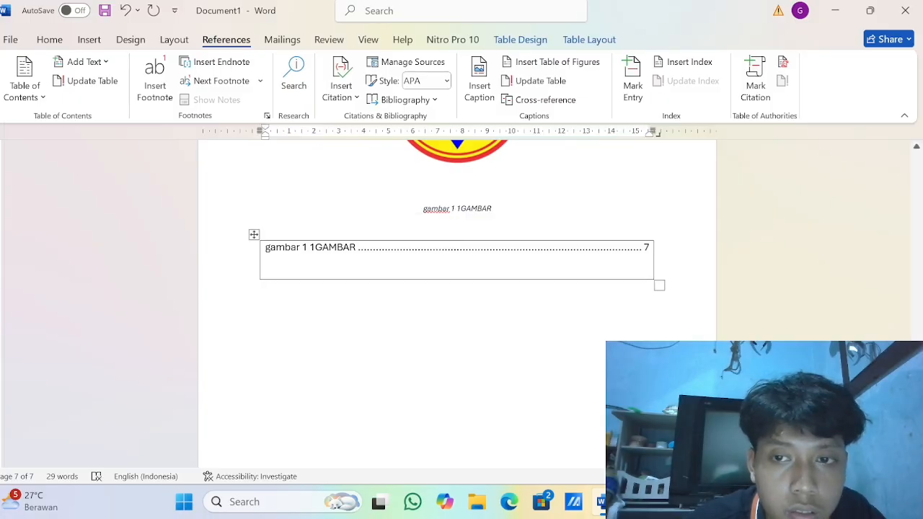
click(534, 271)
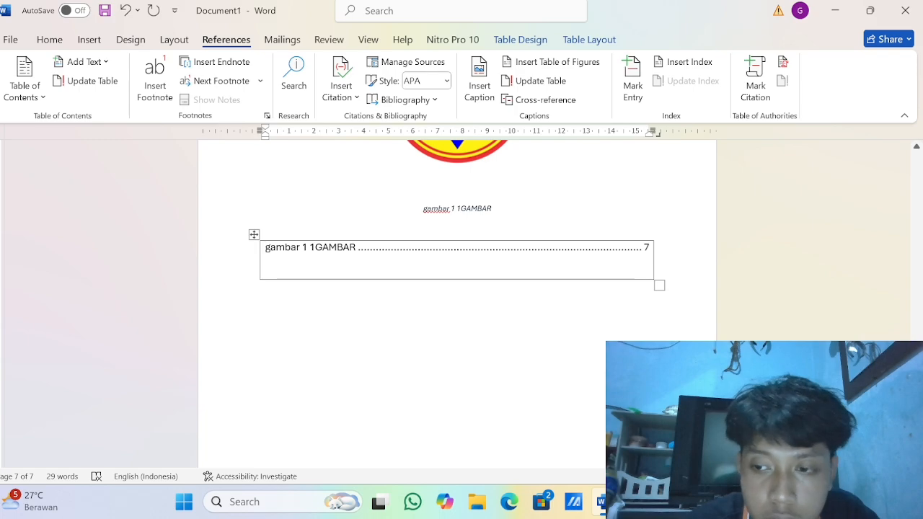
Insert a page break below the table of figures to start a new blank page
scroll(457, 303, up, 4)
scroll(457, 302, down, 6)
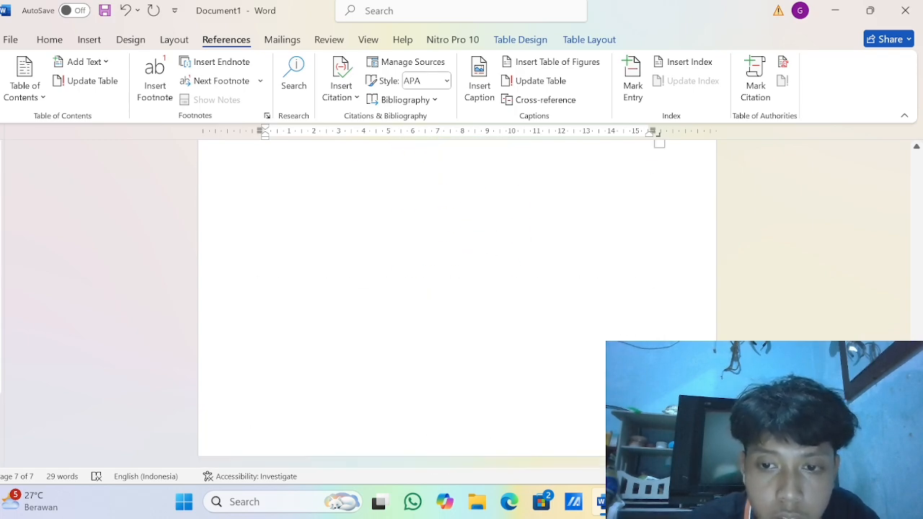
click(559, 367)
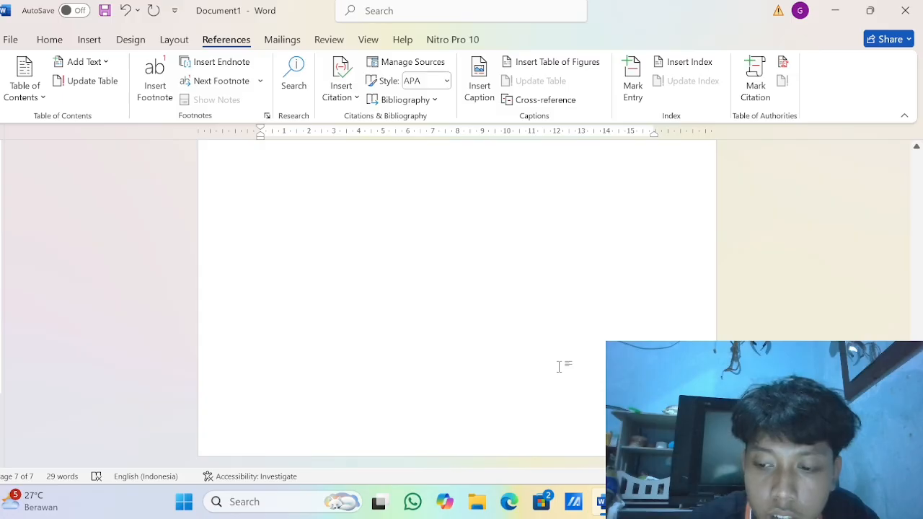
scroll(457, 302, up, 3)
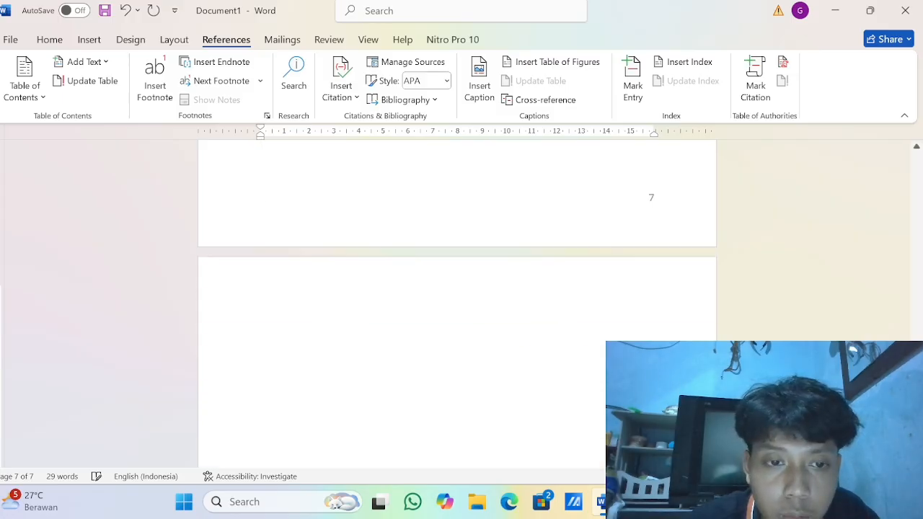
scroll(457, 302, down, 1)
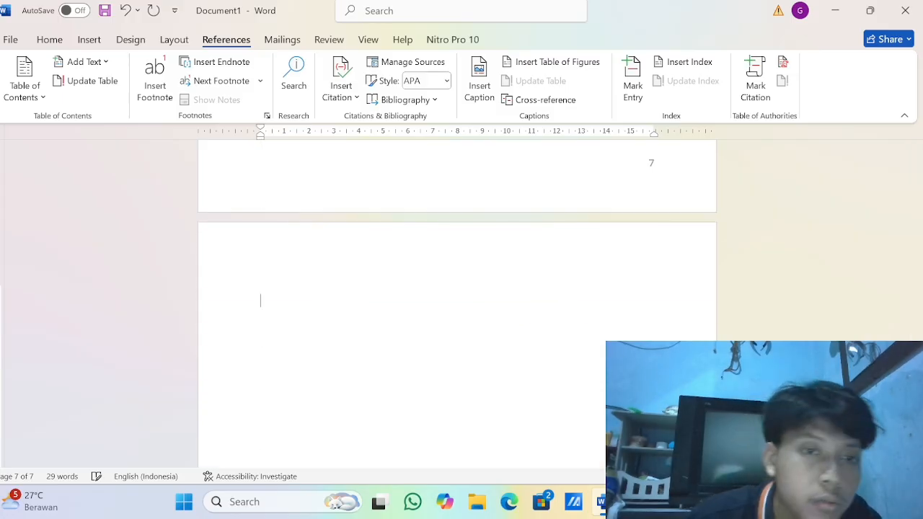
scroll(457, 303, up, 3)
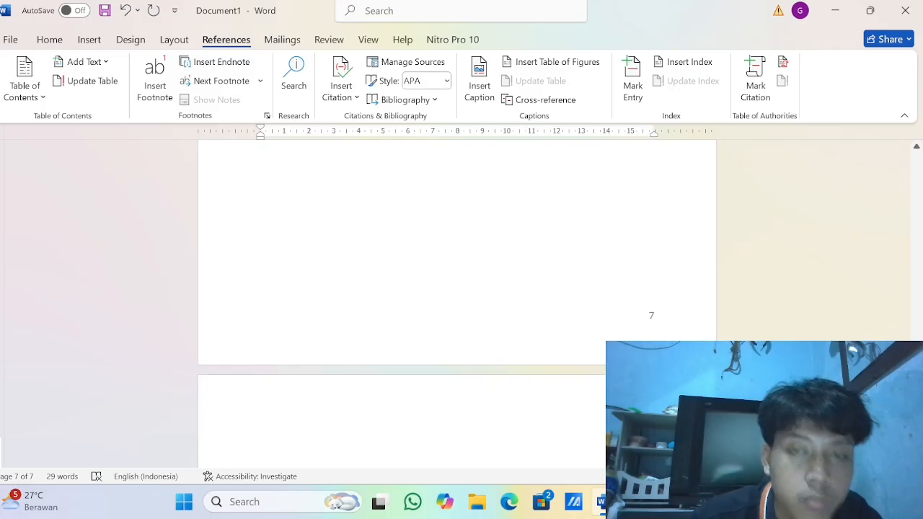
key(ctrl+Return)
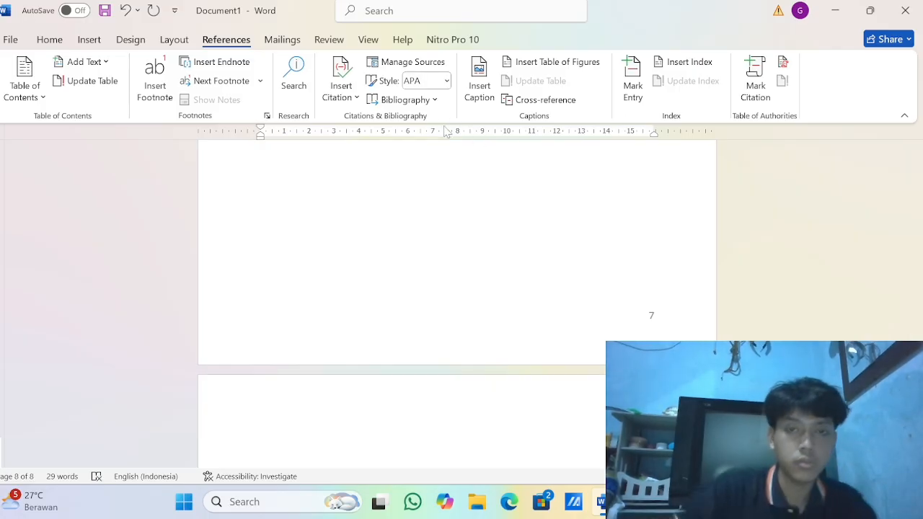
Start adding a new citation source of type Book on the new page and enter the author's name
click(434, 69)
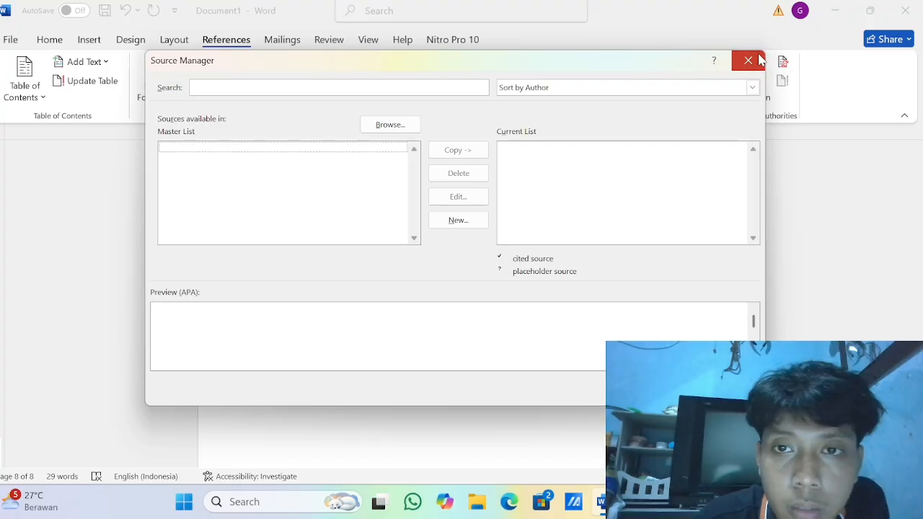
click(748, 61)
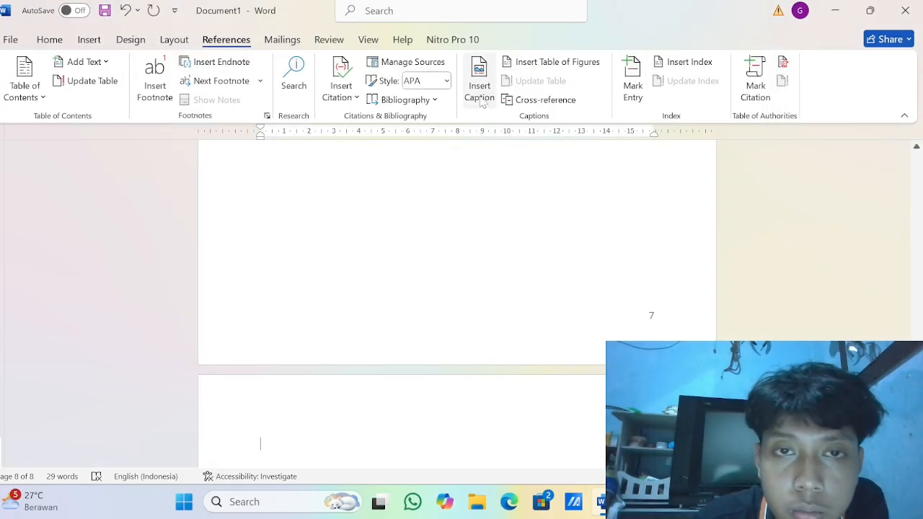
click(350, 93)
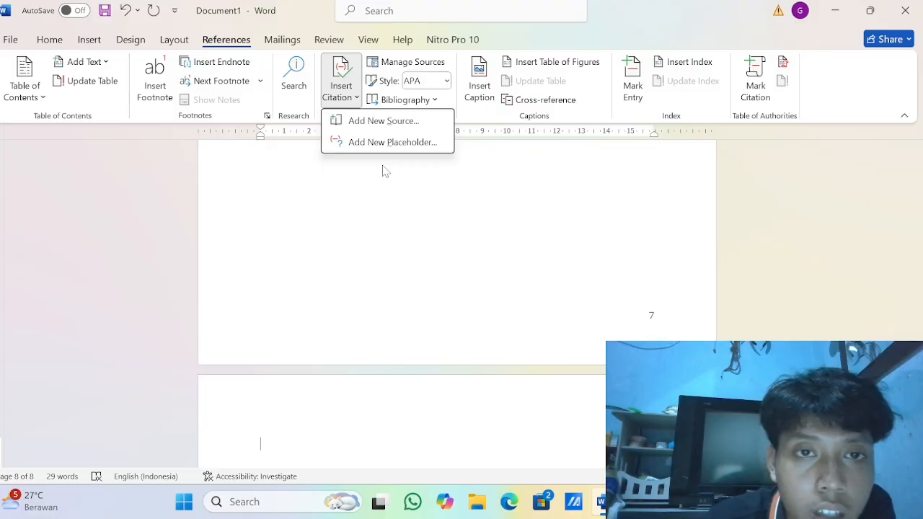
click(371, 129)
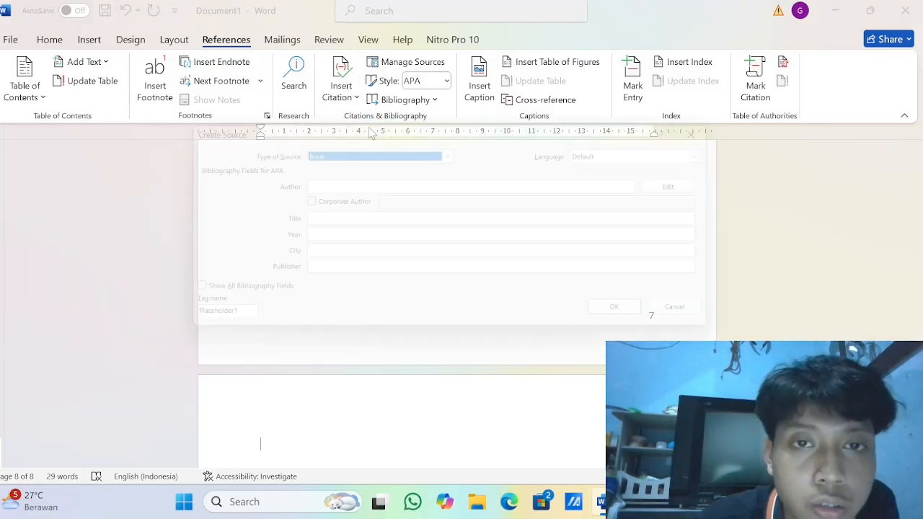
click(389, 184)
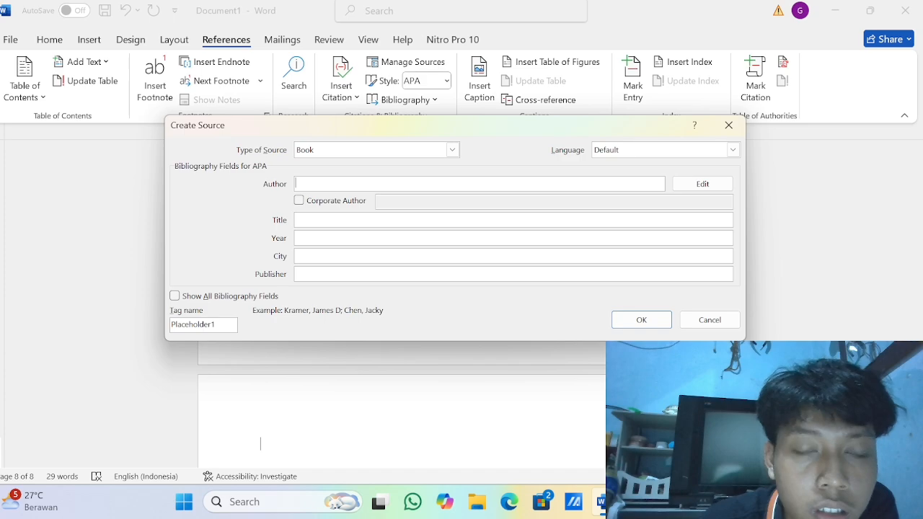
text(GABRIEL)
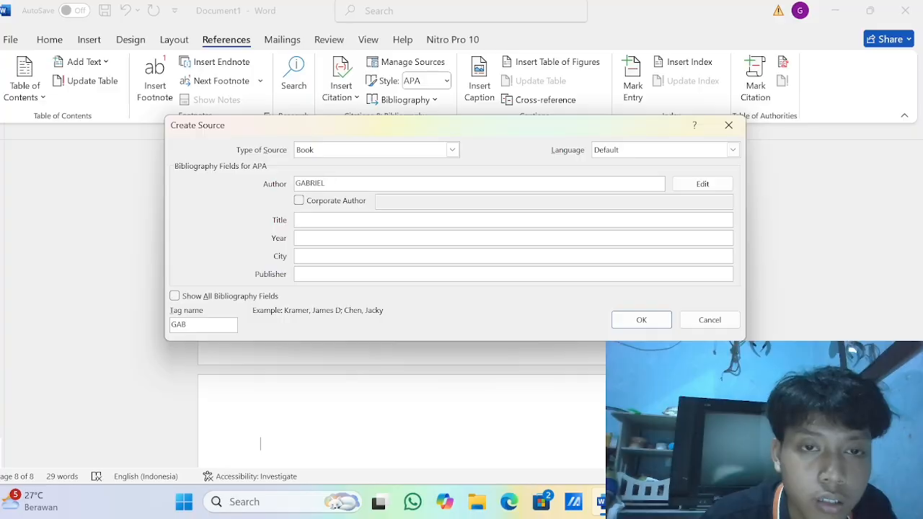
click(360, 220)
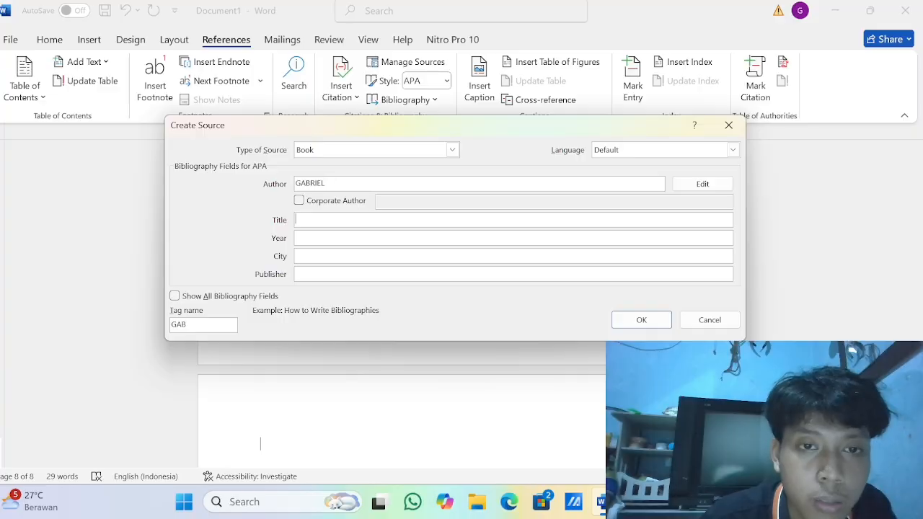
click(452, 149)
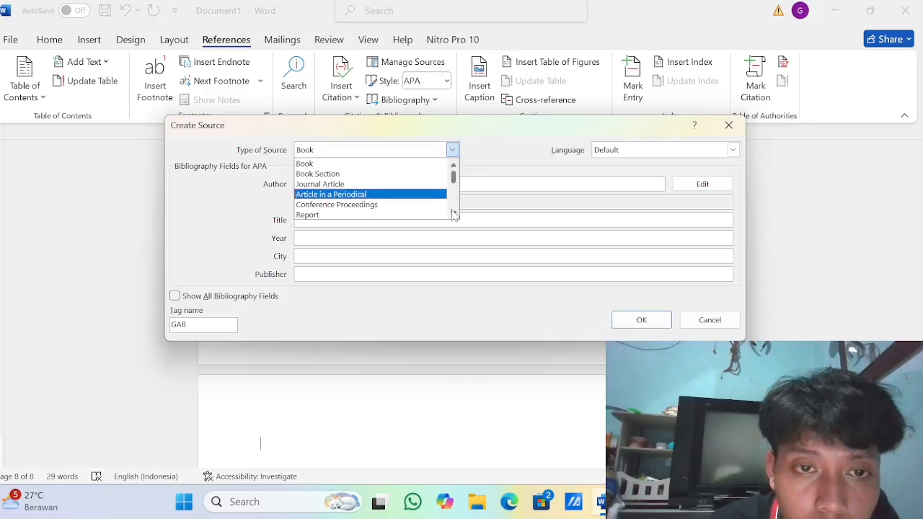
click(452, 148)
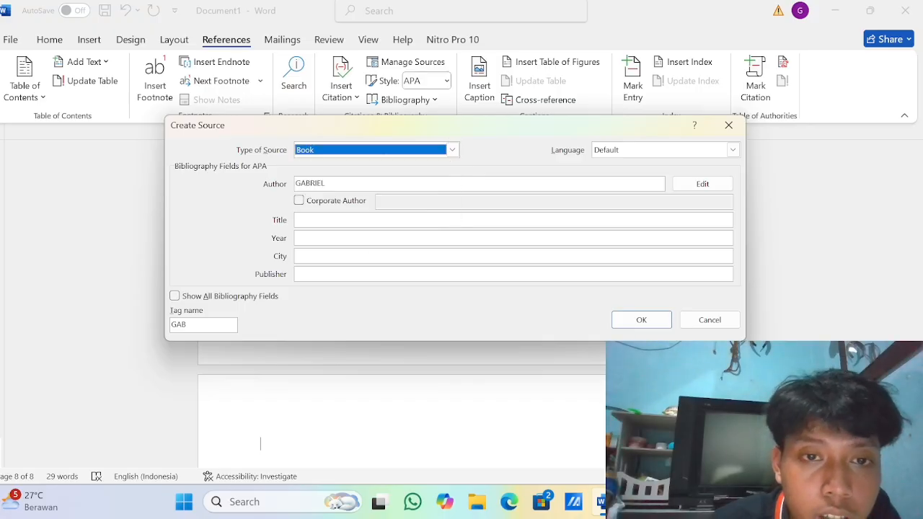
Complete the book source with title SEKOLAH 1, year 2023, city SERANG and publisher MAPPA, and insert its citation
click(297, 219)
text(SEKOLAH 1)
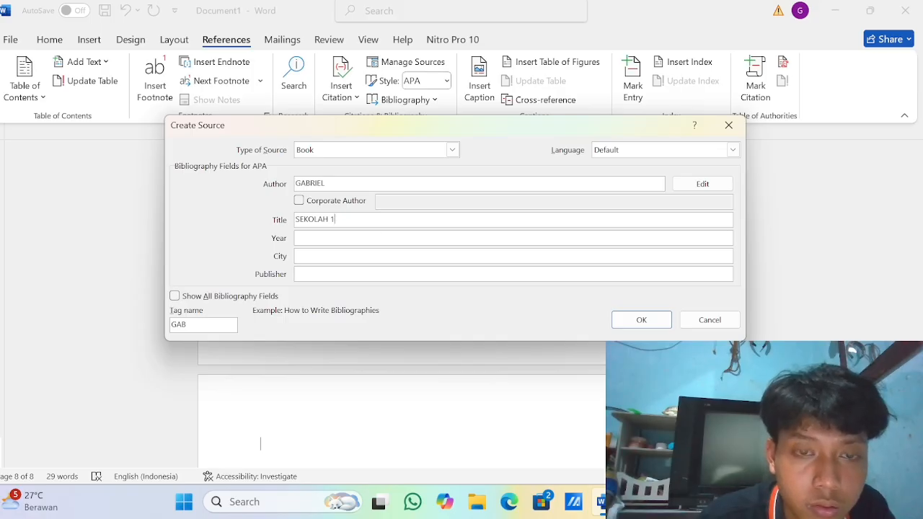
key(Tab)
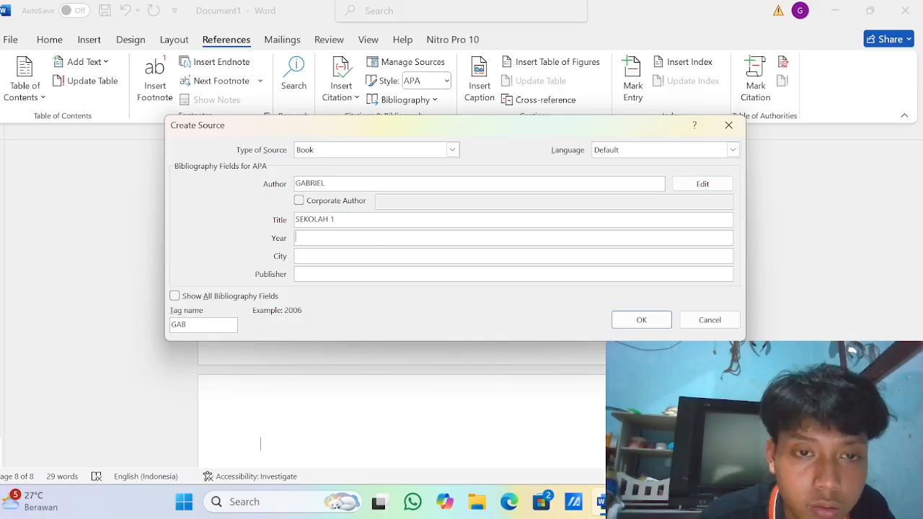
text(2023)
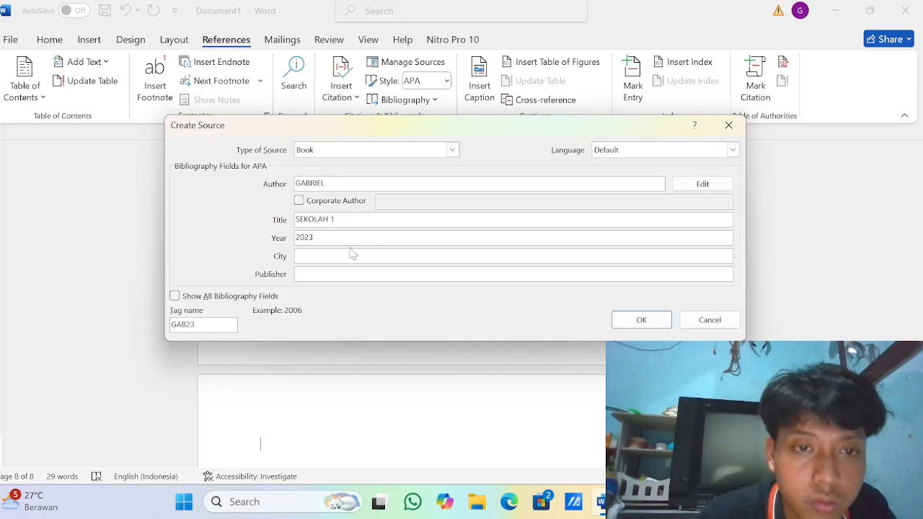
key(Tab)
text(S)
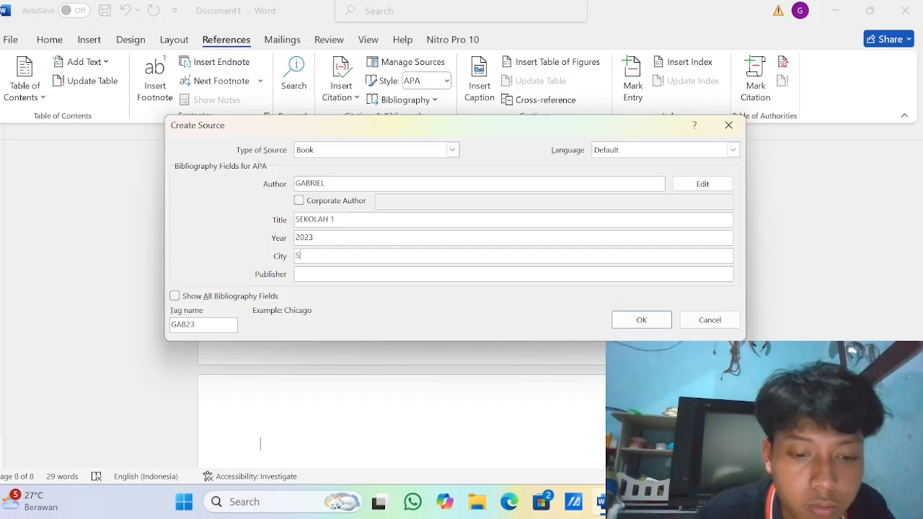
text(ERANG)
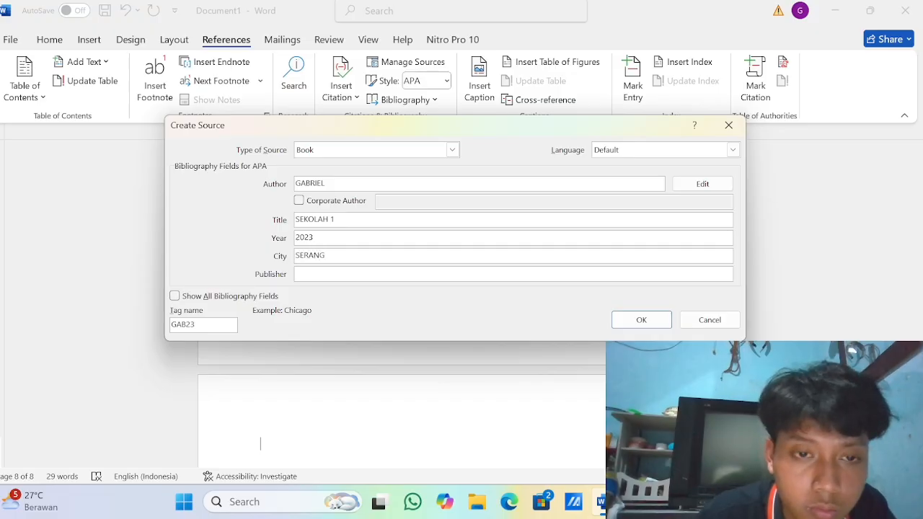
key(Tab)
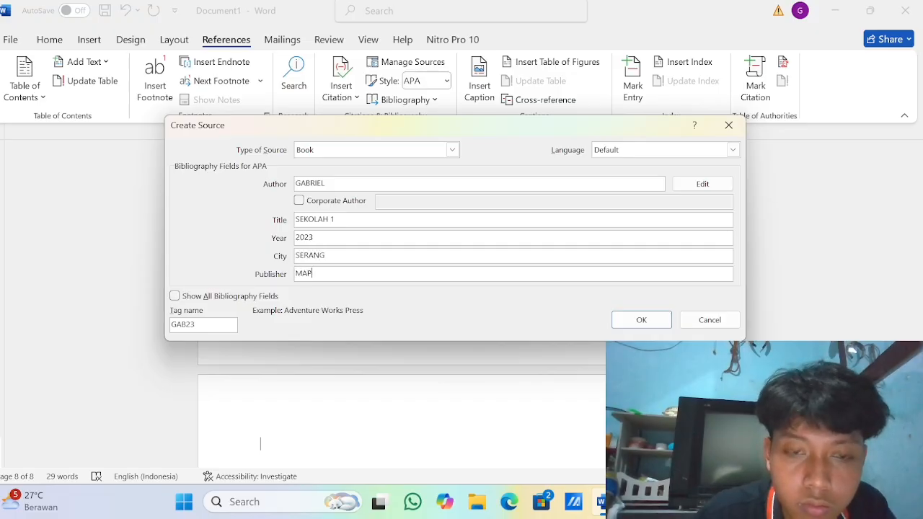
text(MAPPA)
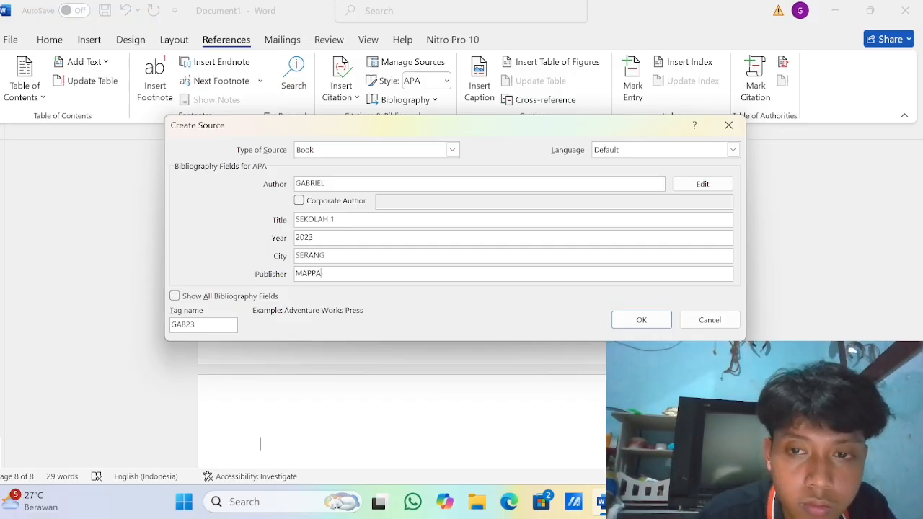
click(641, 319)
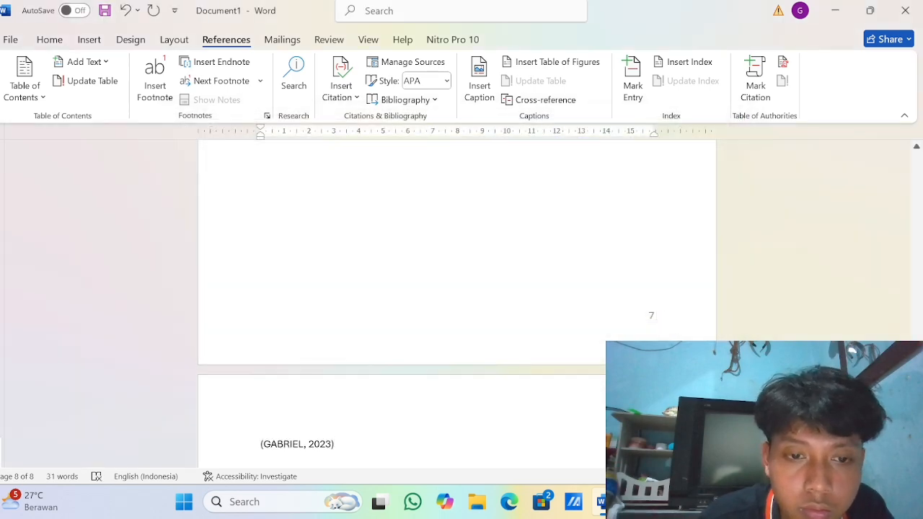
Select the inserted citation and replace it with the built-in Bibliography block
scroll(500, 271, down, 4)
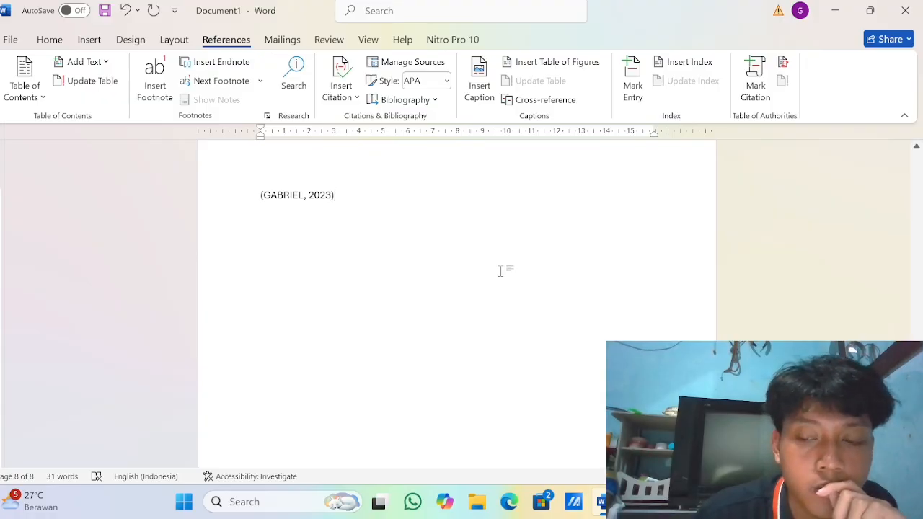
key(shift+Left)
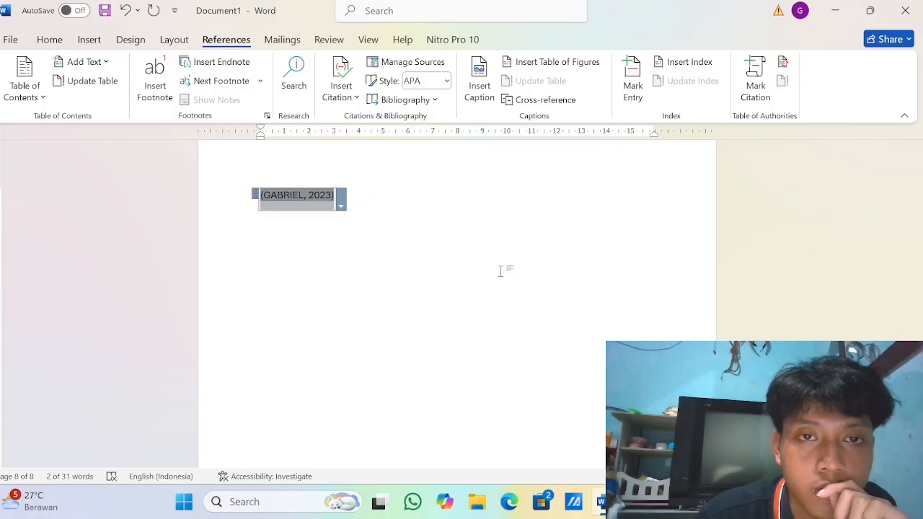
click(431, 100)
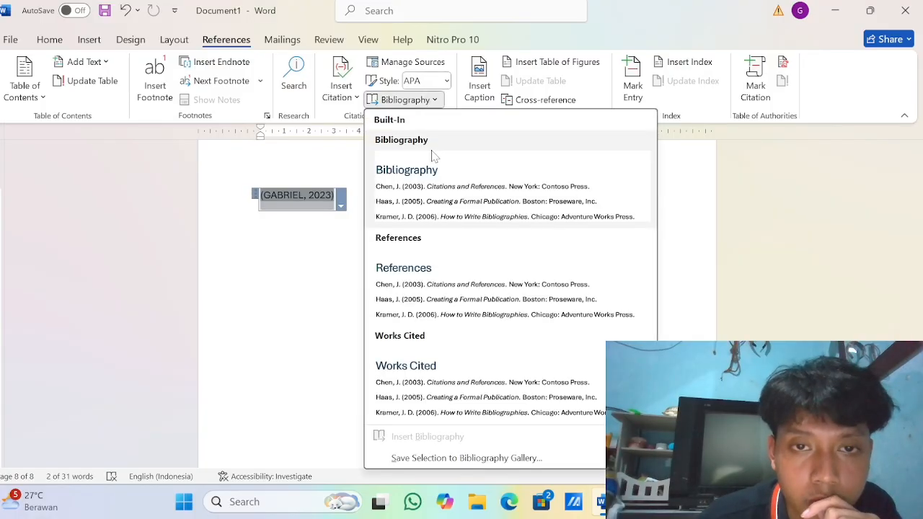
click(393, 190)
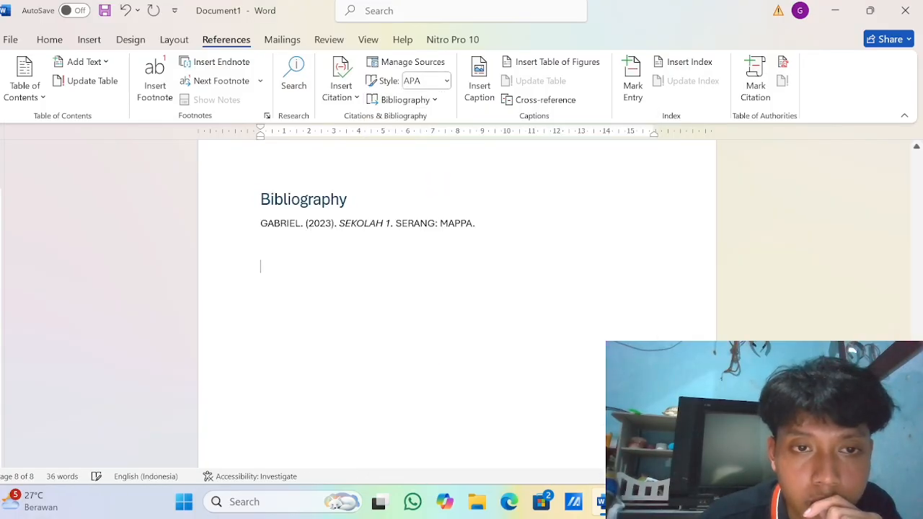
Replace the Bibliography heading text with DAFTAR PUSTAKA
click(347, 199)
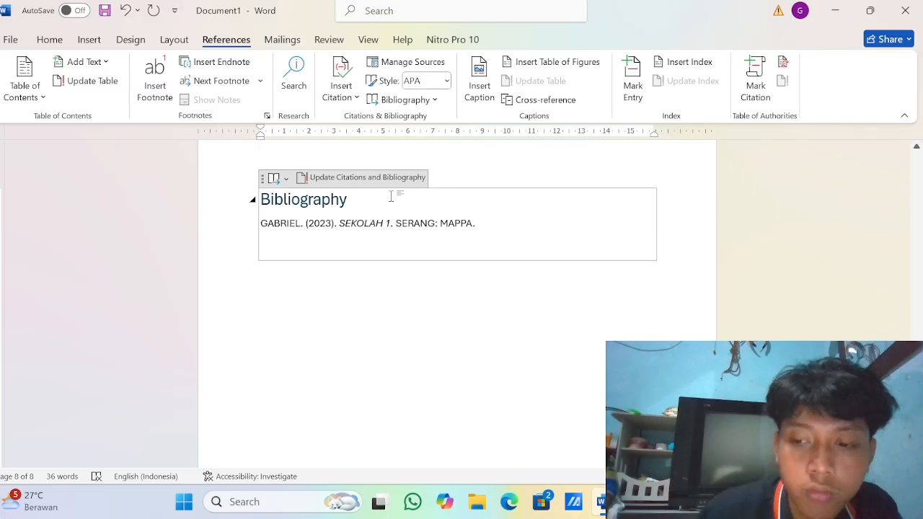
key(BackSpace)
key(BackSpace)
key(BackSpace)
key(BackSpace)
key(BackSpace)
key(BackSpace)
key(BackSpace)
key(BackSpace)
key(BackSpace)
key(BackSpace)
key(BackSpace)
key(BackSpace)
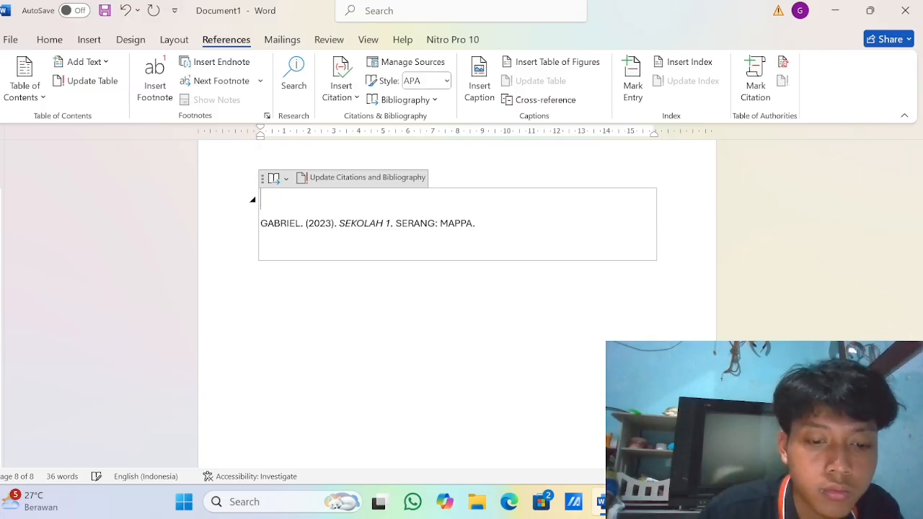
text(DAFTAR )
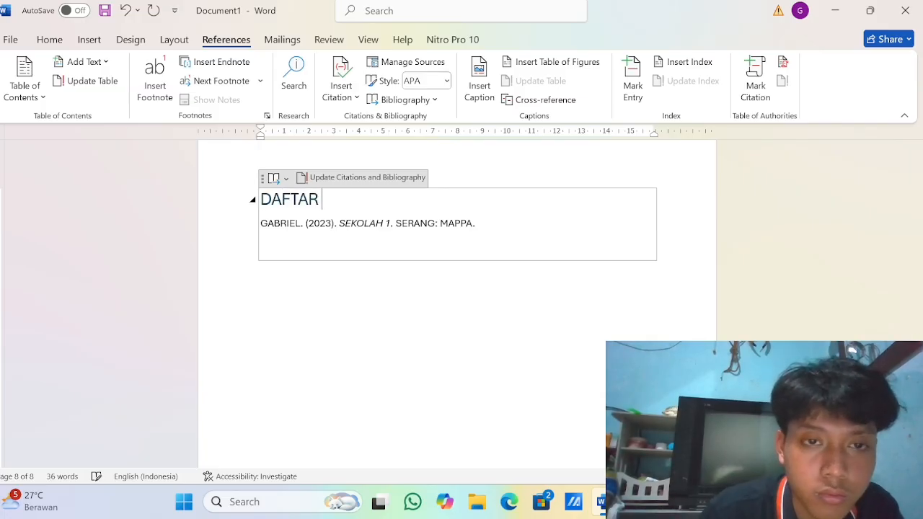
text(PUSTAKA)
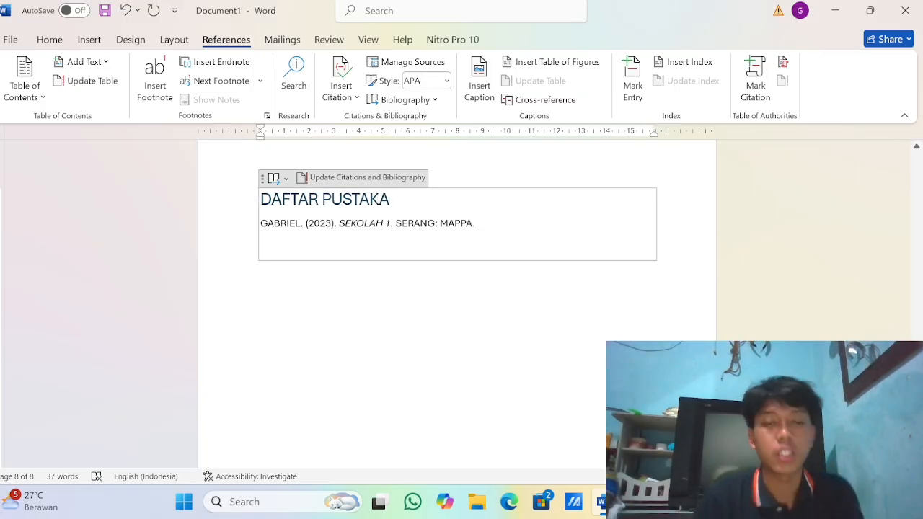
click(423, 305)
click(366, 221)
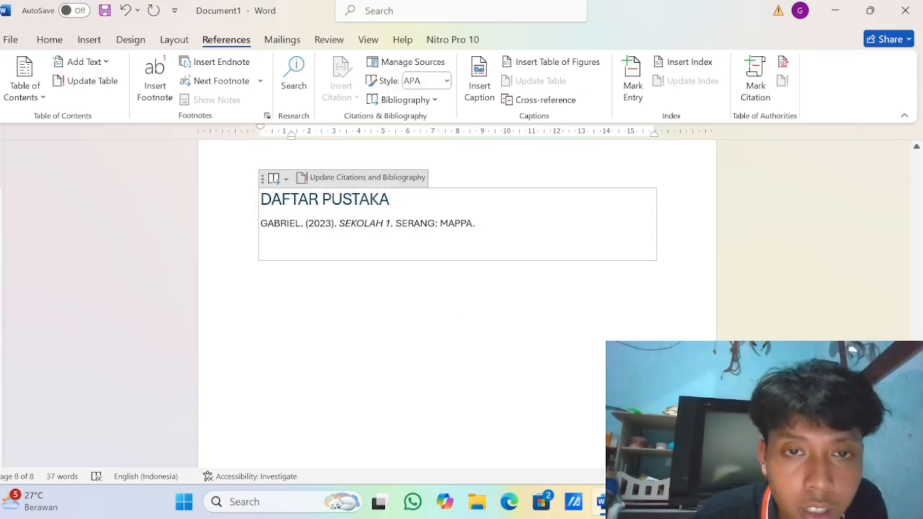